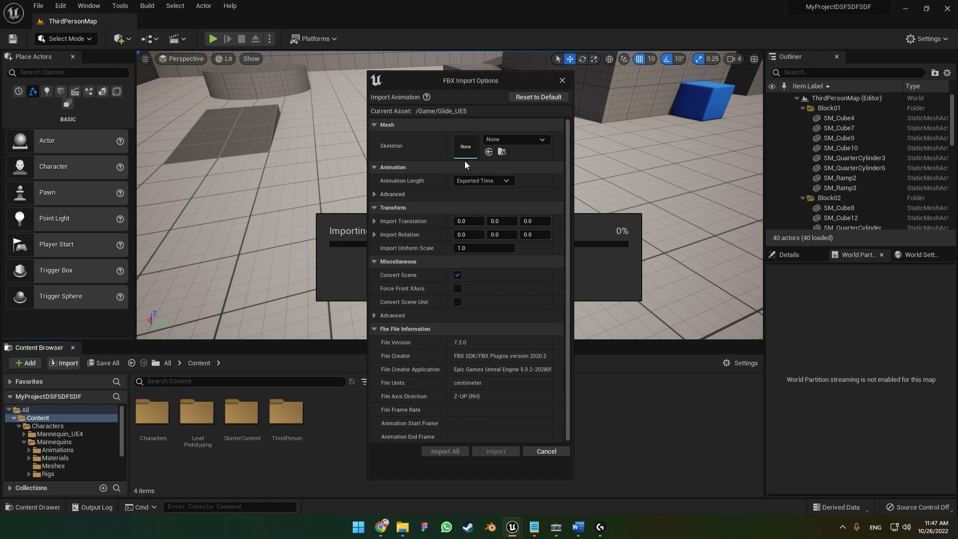
Import the Glide_UE5 animation using the SK_Mannequin skeleton
{"action": "left_click", "coordinate": [503, 139]}
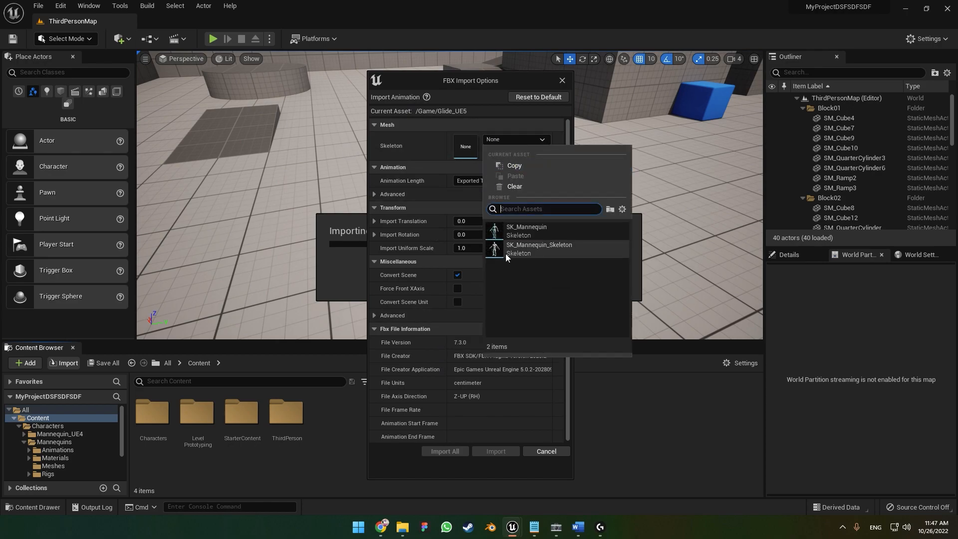
{"action": "left_click", "coordinate": [520, 233]}
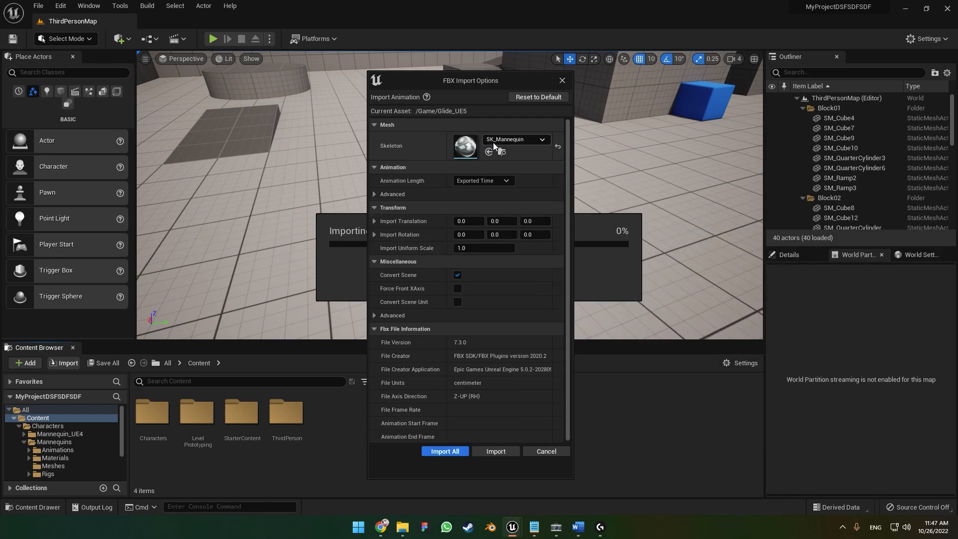
{"action": "left_click", "coordinate": [434, 452]}
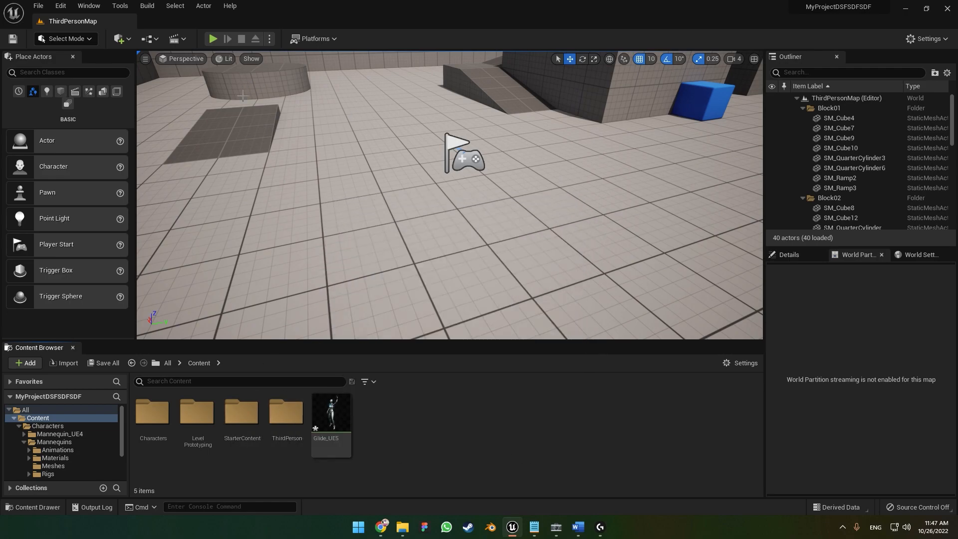
Import the Umbrella file from the GlideTutorial folder as a static mesh with default options, and close the message log
{"action": "left_click", "coordinate": [64, 363]}
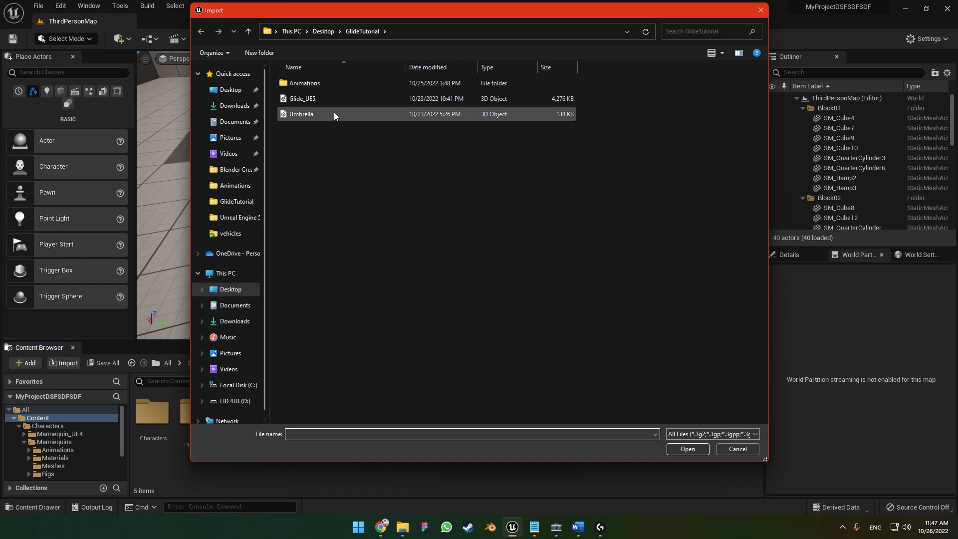
{"action": "double_click", "coordinate": [302, 115]}
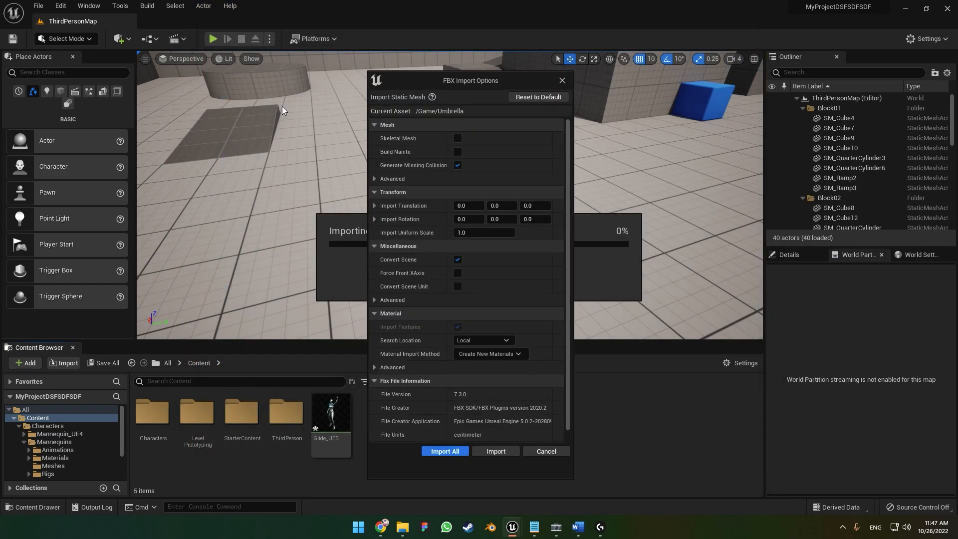
{"action": "left_click", "coordinate": [441, 447]}
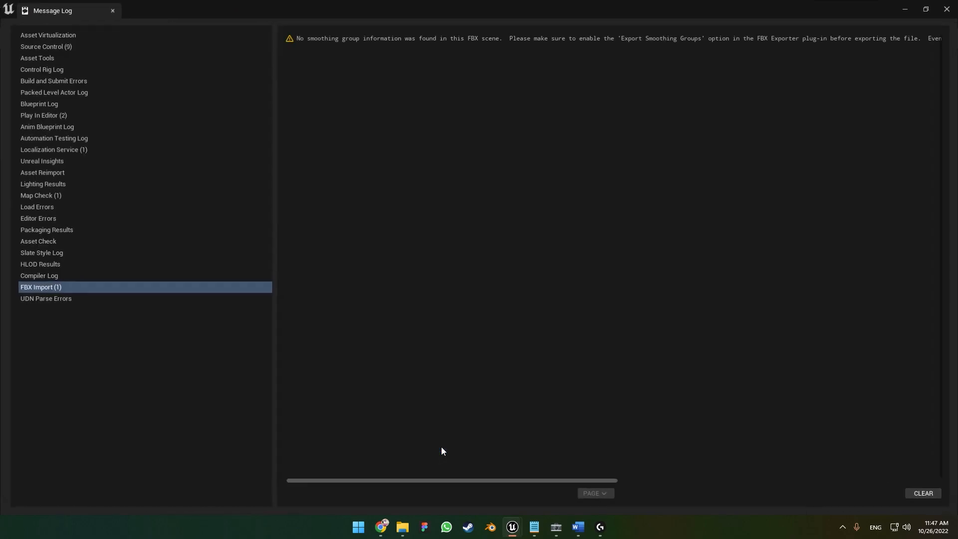
{"action": "left_click", "coordinate": [407, 38]}
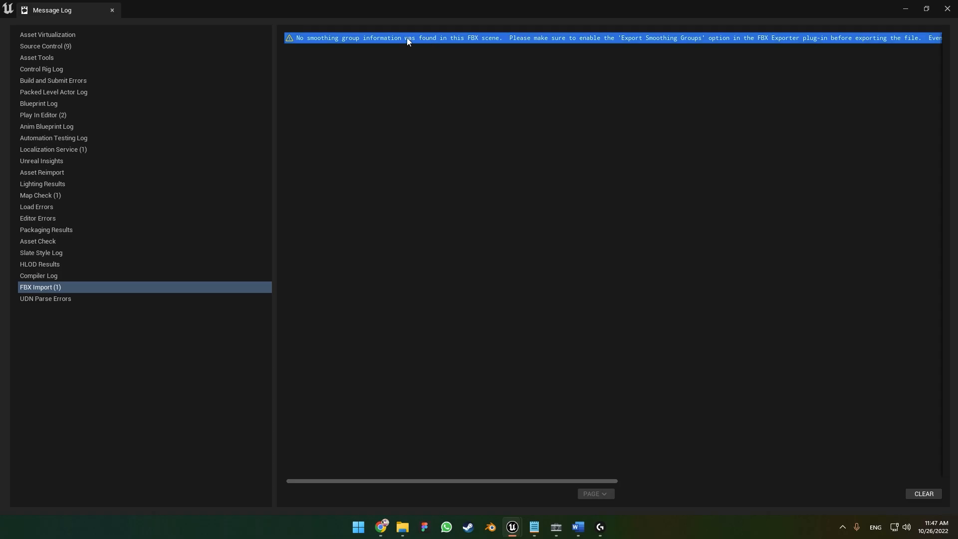
{"action": "left_click", "coordinate": [951, 6]}
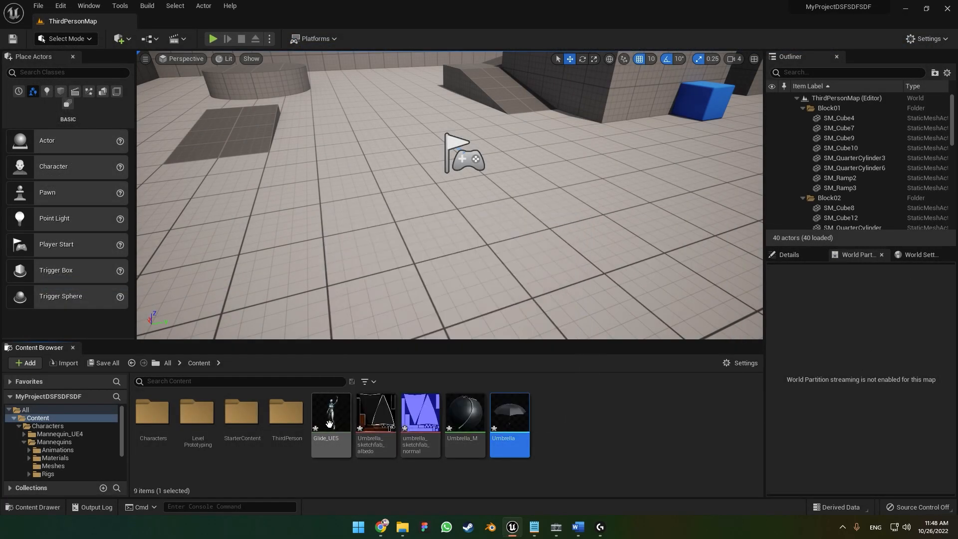
Create a new folder named Umbrella in the Content folder
{"action": "left_click", "coordinate": [465, 415]}
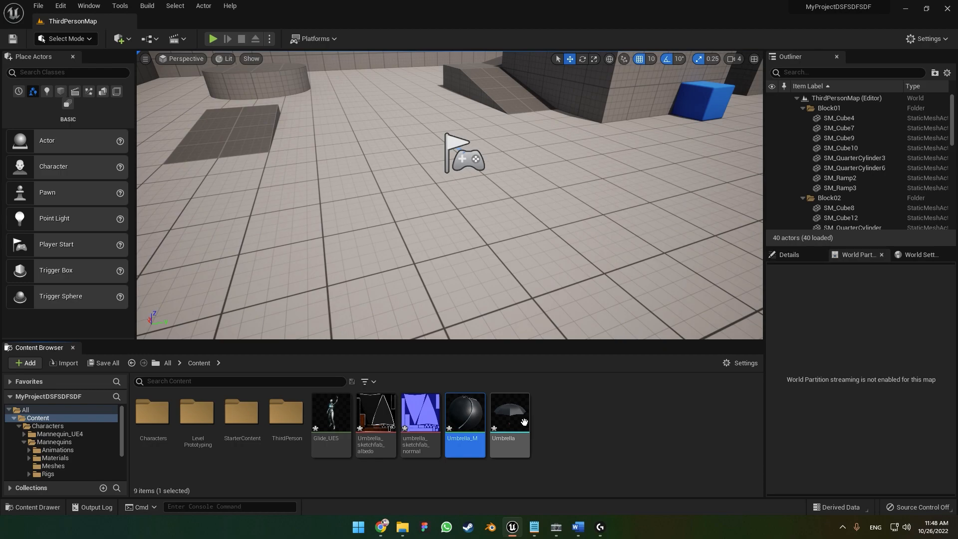
{"action": "left_click", "coordinate": [505, 422]}
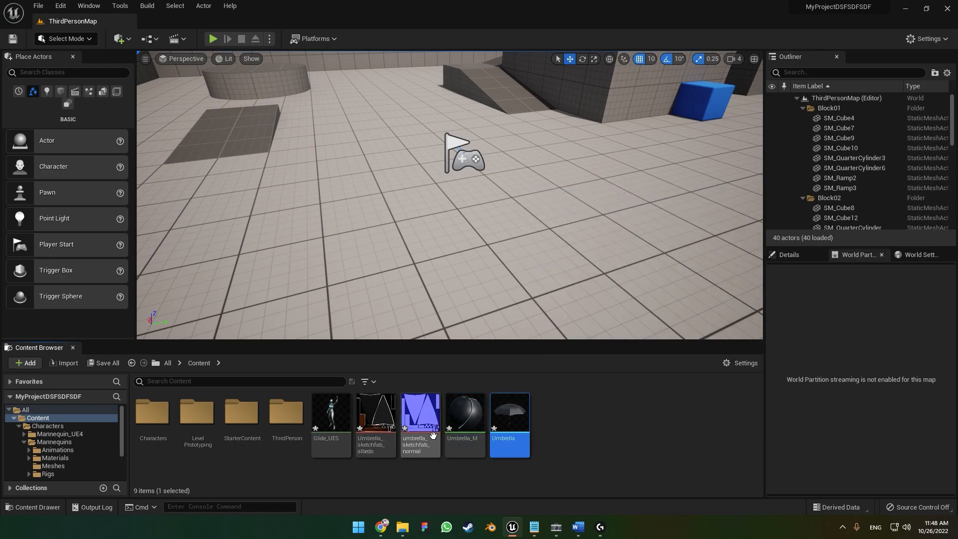
{"action": "right_click", "coordinate": [270, 472]}
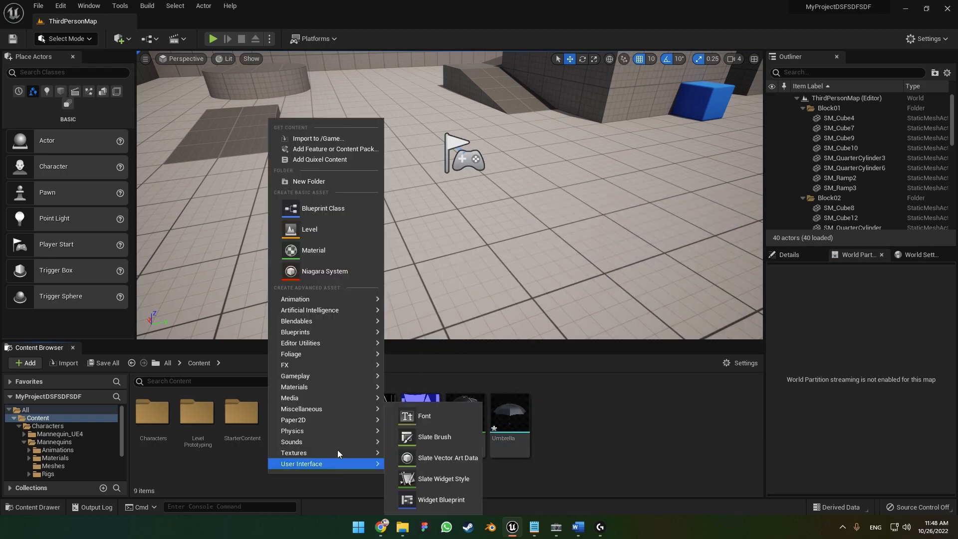
{"action": "left_click", "coordinate": [319, 182]}
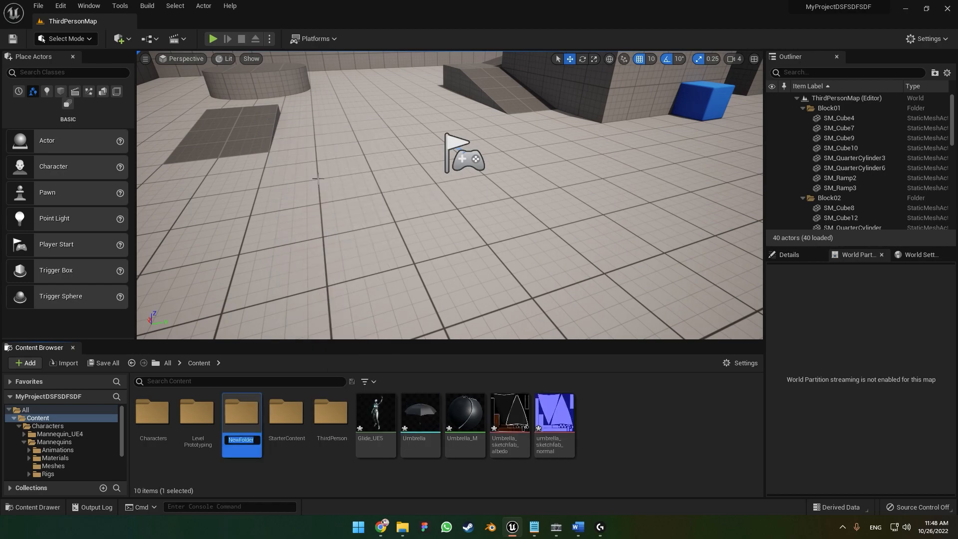
{"action": "key", "text": "Return"}
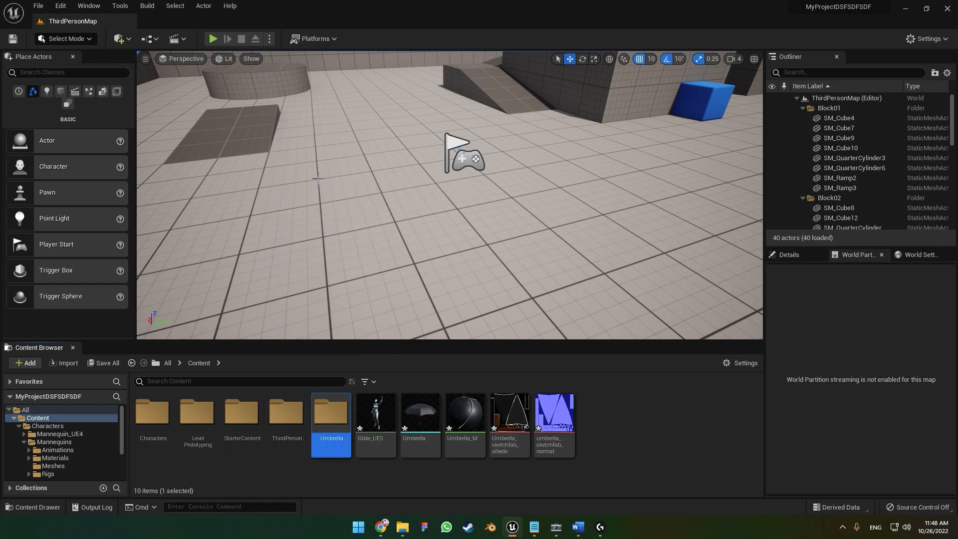
Move the umbrella mesh, its material and both of its textures into the Umbrella folder
{"action": "left_click", "coordinate": [418, 407]}
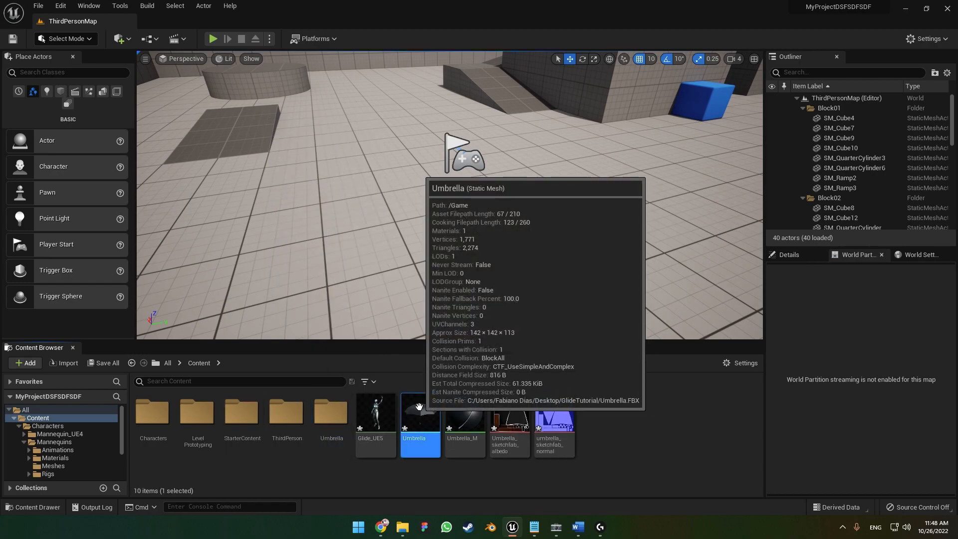
{"action": "key", "text": "shift+Right"}
{"action": "key", "text": "shift+Right"}
{"action": "key", "text": "shift+Right"}
{"action": "left_click_drag", "start_coordinate": [427, 435], "coordinate": [331, 432]}
{"action": "left_click", "coordinate": [352, 448]}
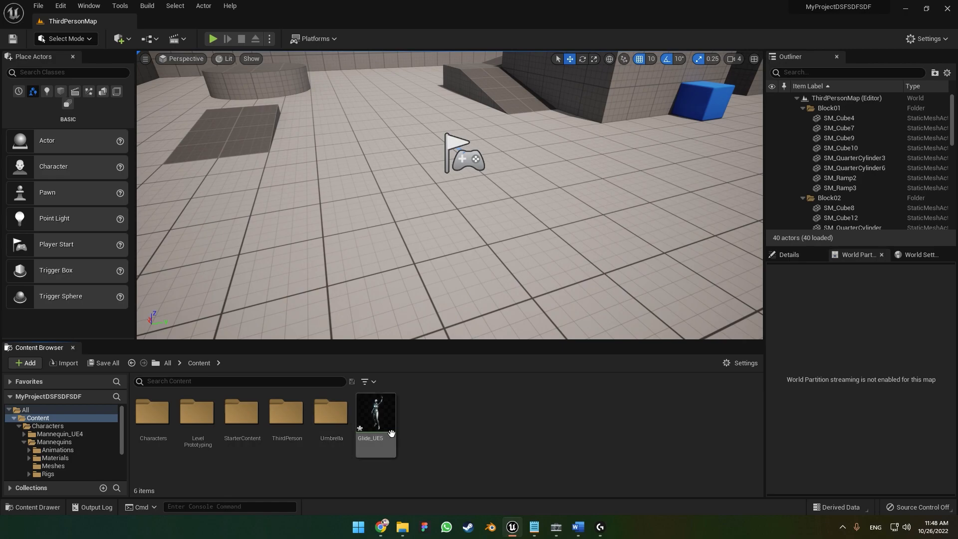
Create a Blueprint from the Umbrella static mesh, saved in the Umbrella folder as BP_Umbrella
{"action": "double_click", "coordinate": [339, 414]}
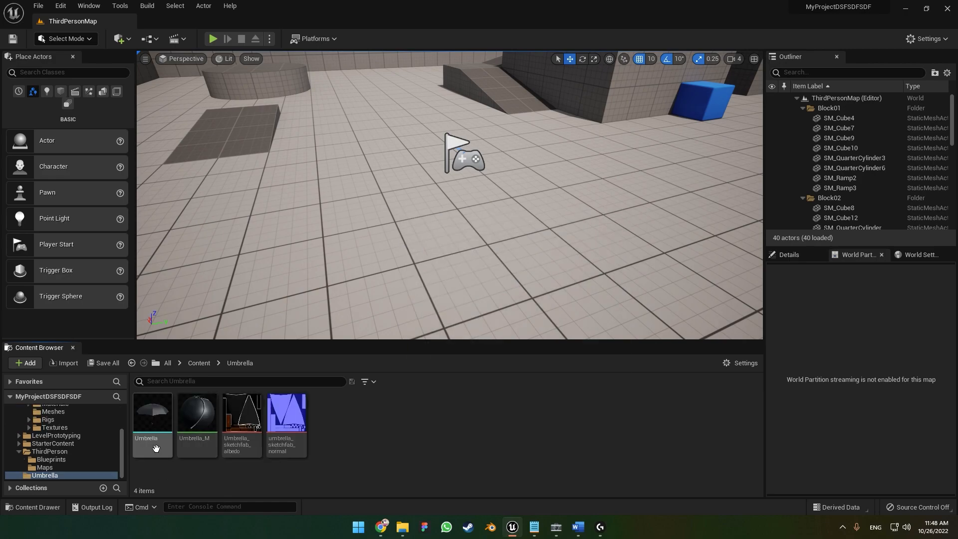
{"action": "left_click", "coordinate": [160, 444]}
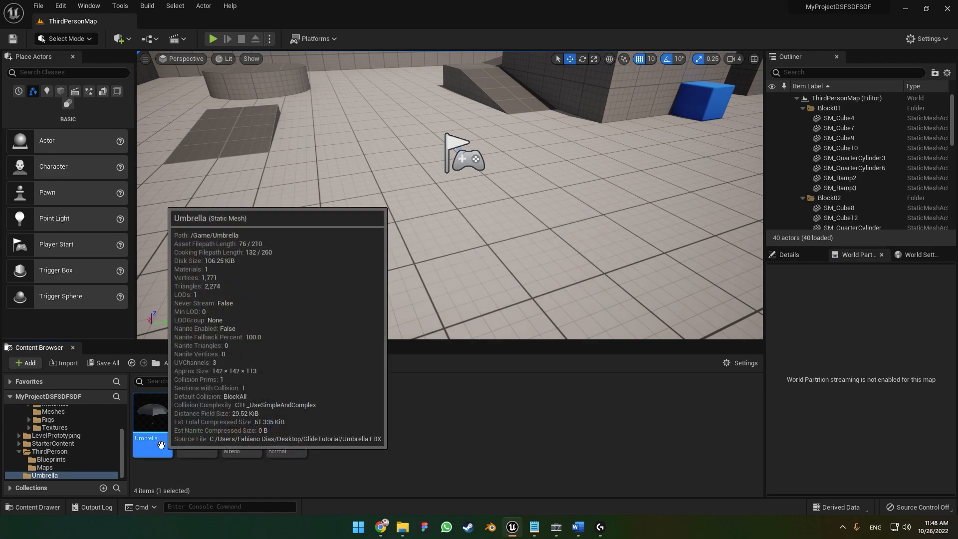
{"action": "right_click", "coordinate": [161, 444]}
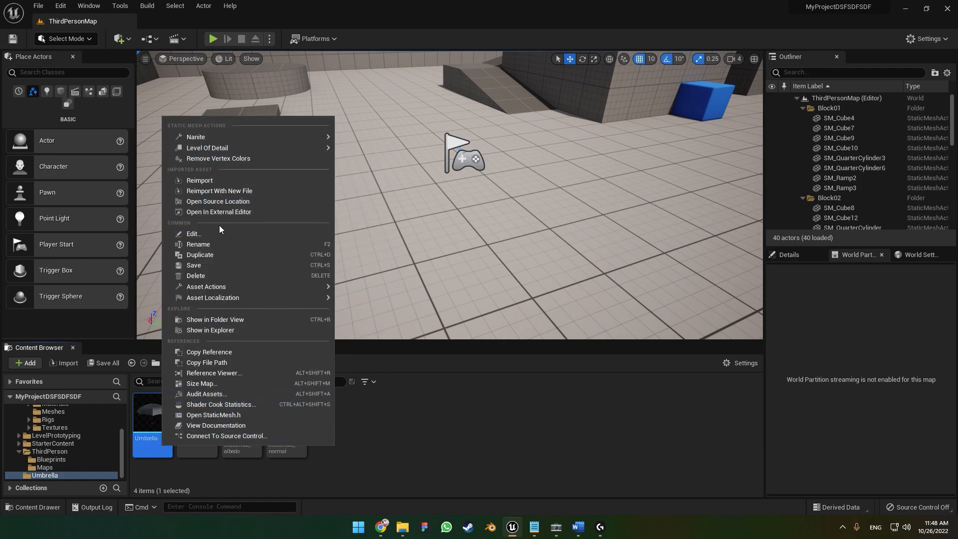
{"action": "mouse_move", "coordinate": [213, 298]}
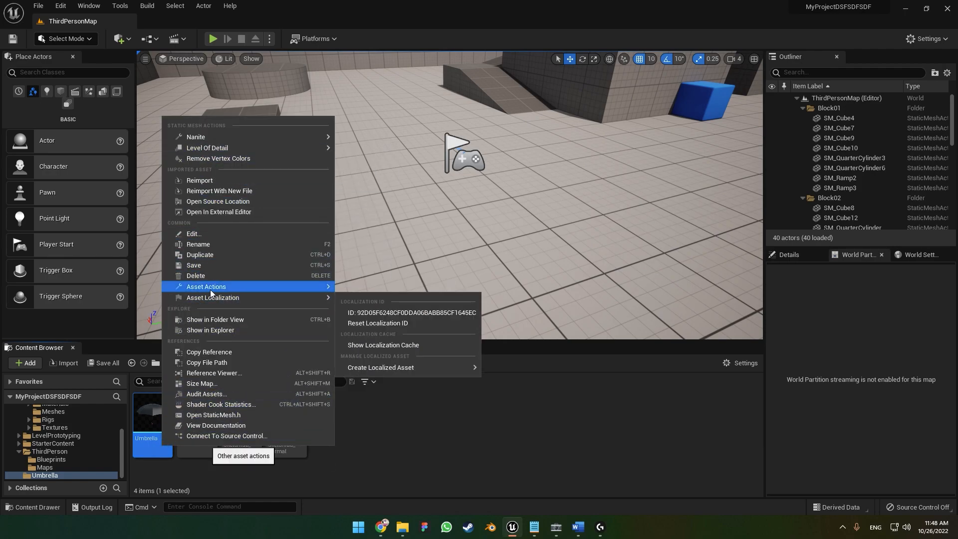
{"action": "mouse_move", "coordinate": [292, 286]}
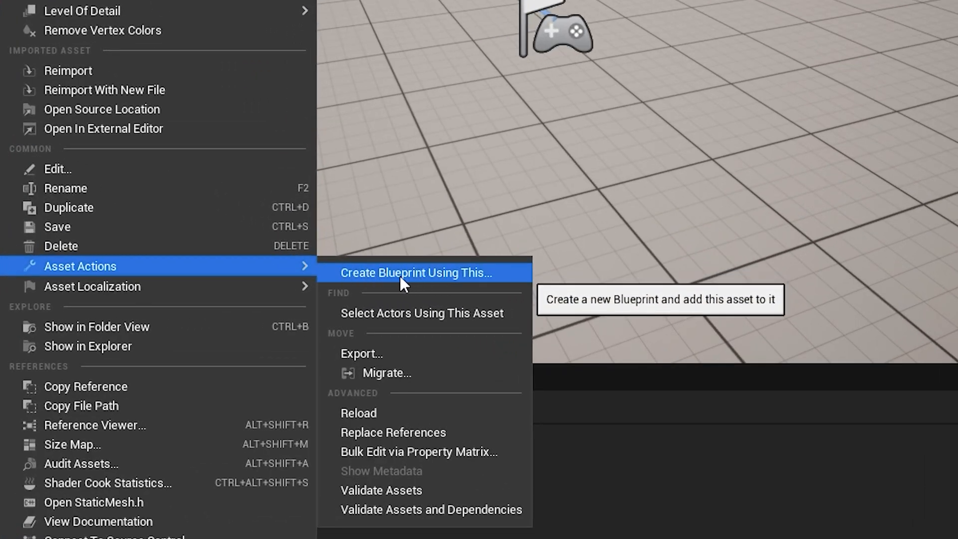
{"action": "left_click", "coordinate": [400, 275]}
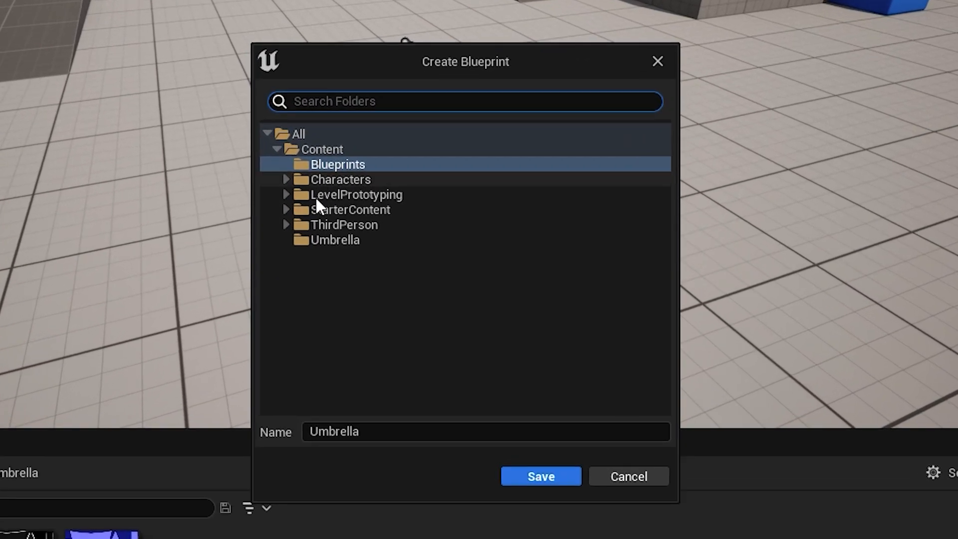
{"action": "left_click", "coordinate": [402, 240]}
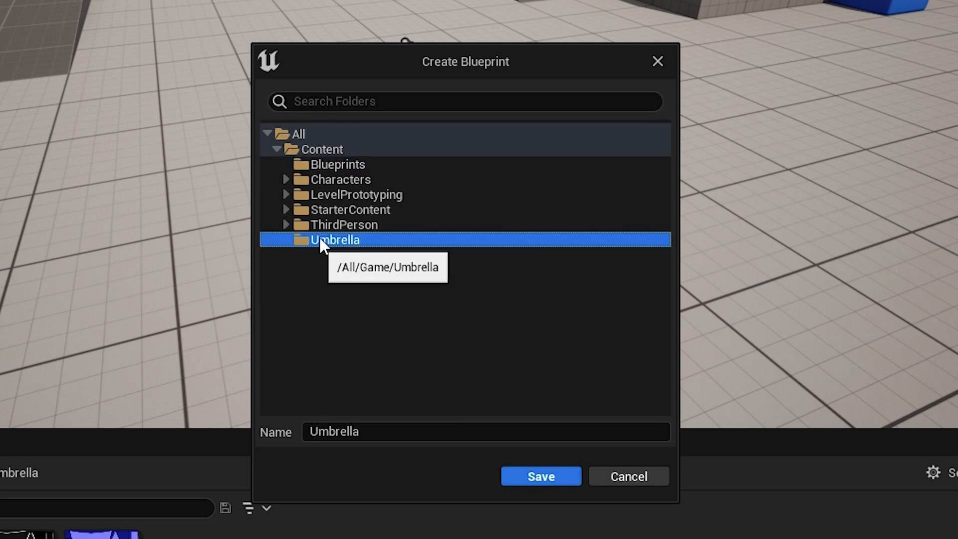
{"action": "left_click", "coordinate": [308, 431]}
{"action": "type", "text": "BP"}
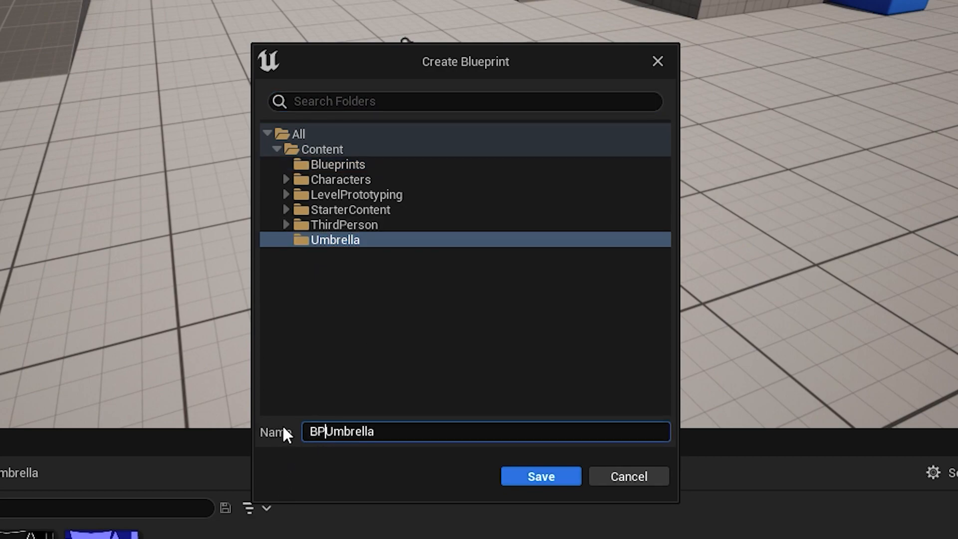
{"action": "type", "text": "_"}
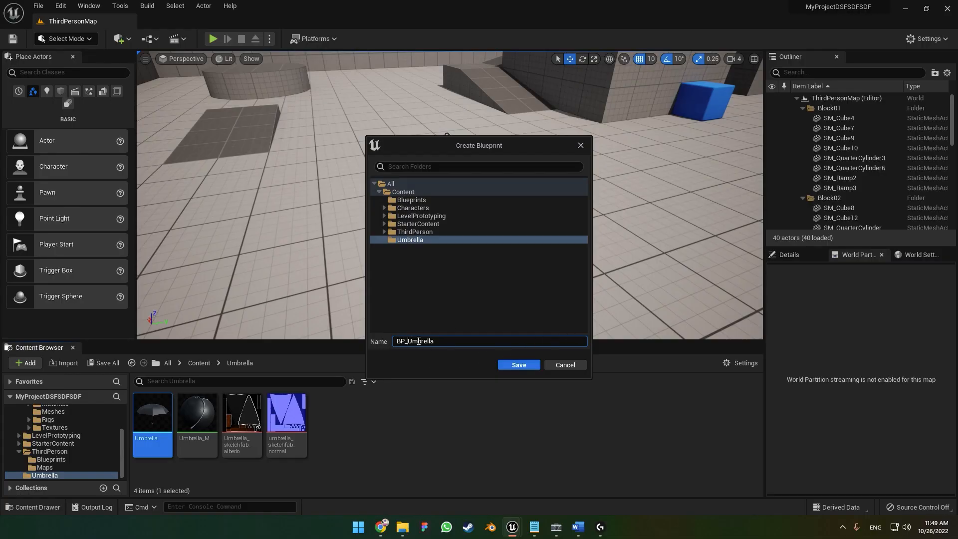
{"action": "left_click", "coordinate": [524, 367]}
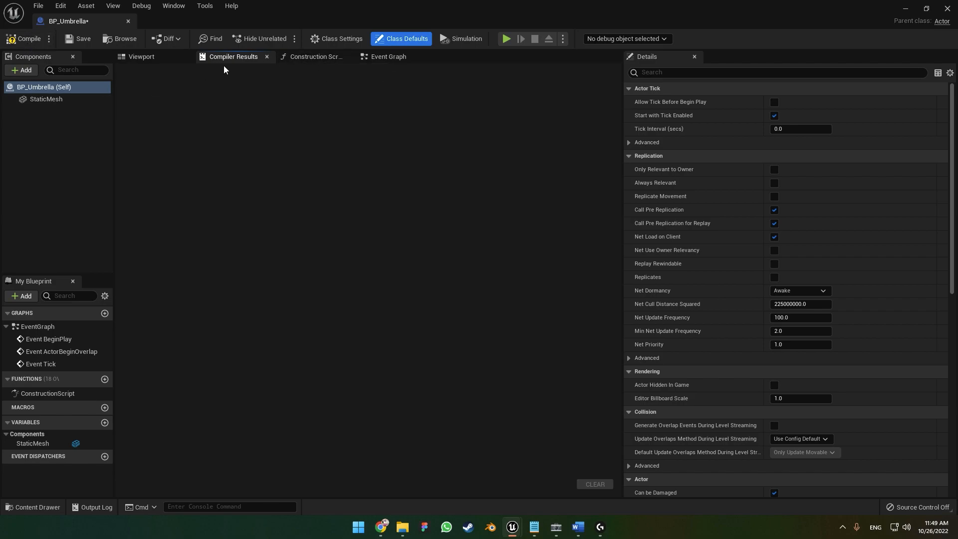
Set the collision preset of the umbrella's StaticMesh component to NoCollision
{"action": "left_click", "coordinate": [141, 56]}
{"action": "left_click", "coordinate": [380, 287]}
{"action": "right_click_drag", "start_coordinate": [308, 284], "coordinate": [398, 259]}
{"action": "scroll", "coordinate": [874, 225], "scroll_direction": "down", "scroll_amount": 10}
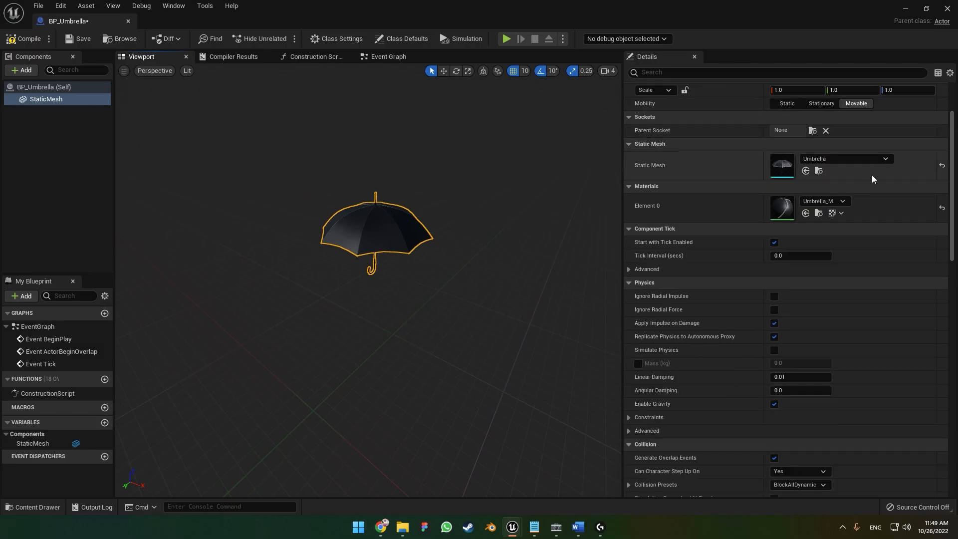
{"action": "scroll", "coordinate": [798, 250], "scroll_direction": "down", "scroll_amount": 3}
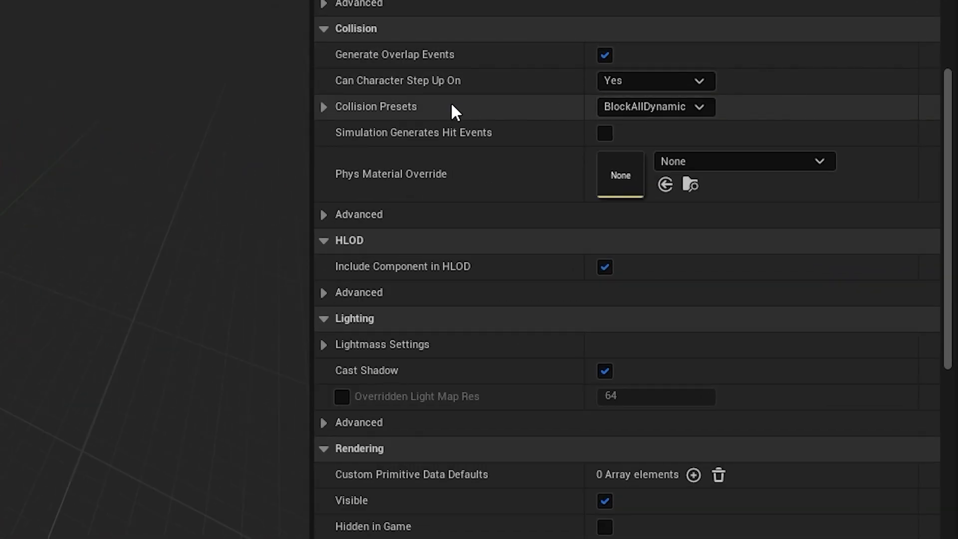
{"action": "left_click", "coordinate": [644, 109]}
{"action": "left_click", "coordinate": [648, 162]}
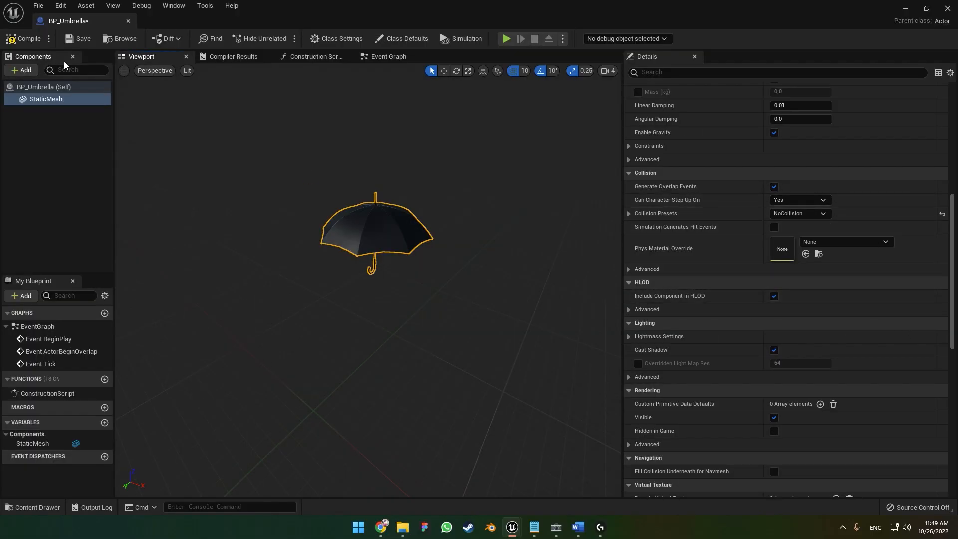
Compile and save the BP_Umbrella Blueprint, and close its editor
{"action": "left_click", "coordinate": [24, 38]}
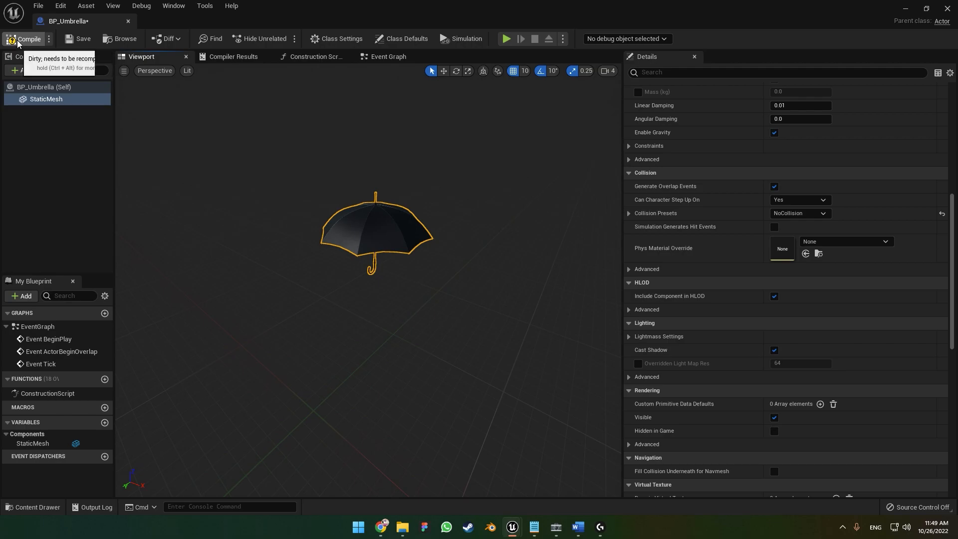
{"action": "left_click", "coordinate": [126, 40]}
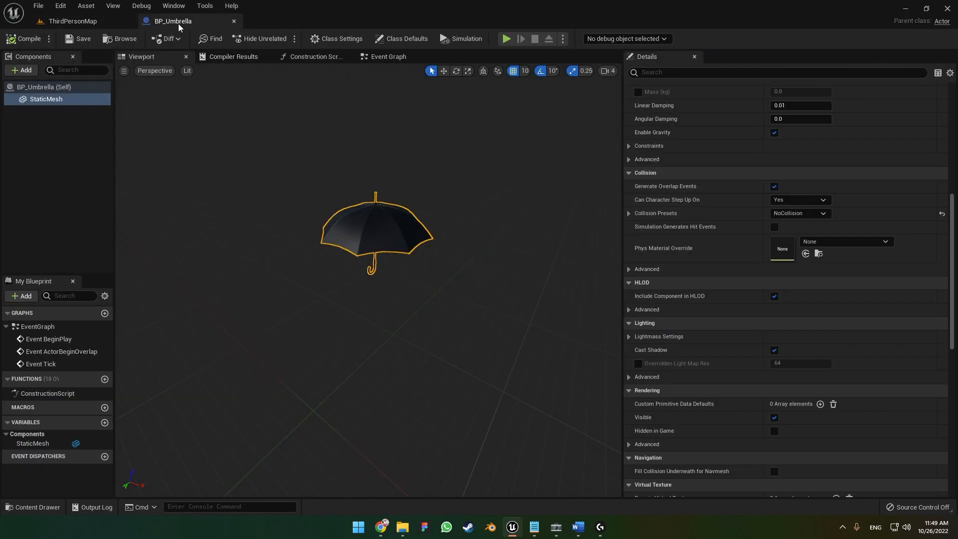
{"action": "left_click", "coordinate": [234, 21]}
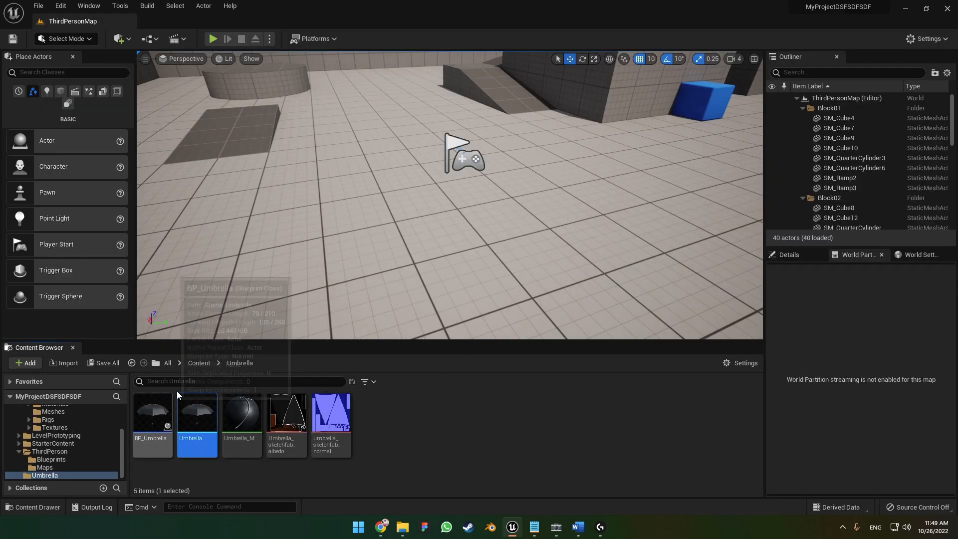
Open the BP_ThirdPersonCharacter Blueprint from the ThirdPerson/Blueprints folder
{"action": "left_click", "coordinate": [199, 363]}
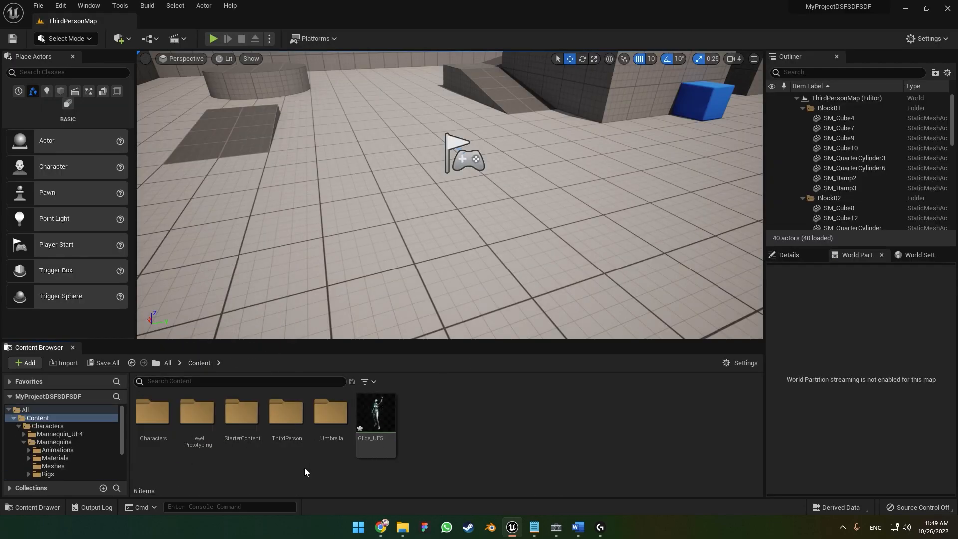
{"action": "double_click", "coordinate": [294, 418]}
{"action": "double_click", "coordinate": [151, 414]}
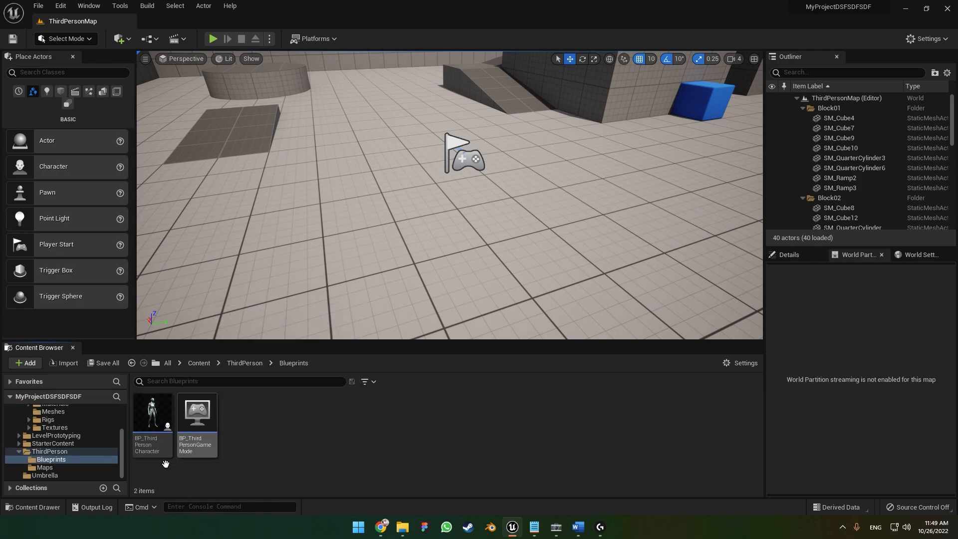
{"action": "double_click", "coordinate": [149, 423]}
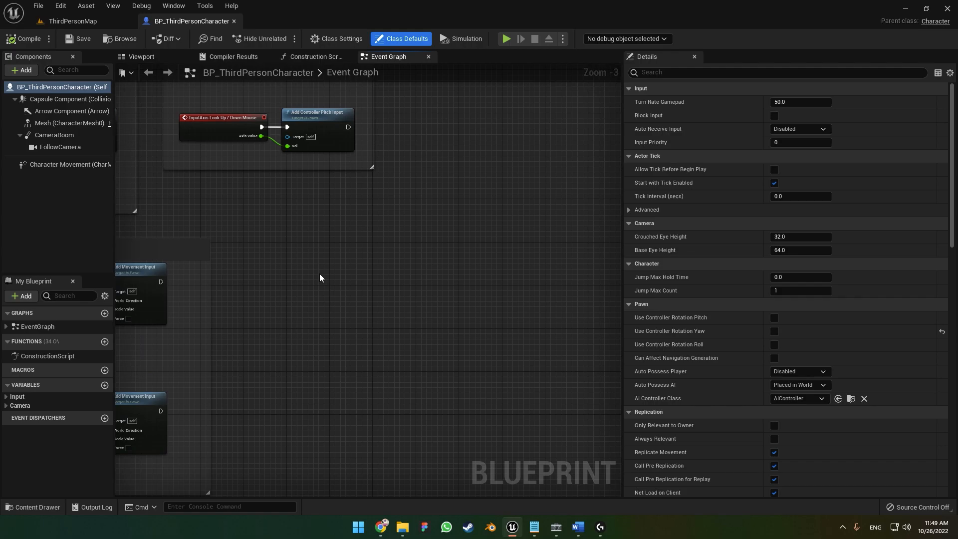
Add a Right Mouse Button event node in an empty area of the Event Graph, below the camera input nodes
{"action": "right_click", "coordinate": [286, 272]}
{"action": "type", "text": "right"}
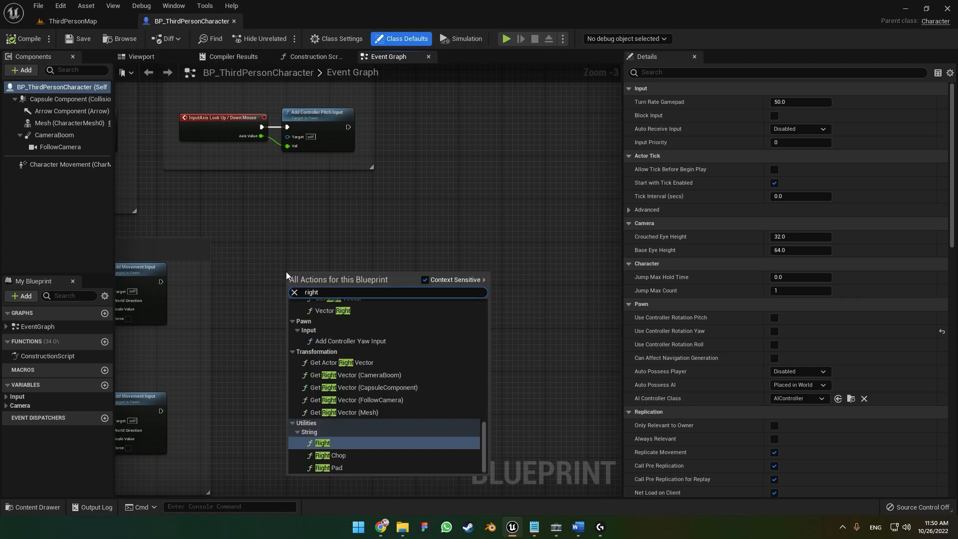
{"action": "key", "text": "Return"}
{"action": "mouse_move", "coordinate": [311, 248]}
{"action": "right_mouse_down"}
{"action": "mouse_move", "coordinate": [254, 235]}
{"action": "mouse_move", "coordinate": [315, 237]}
{"action": "right_mouse_up"}
{"action": "scroll", "coordinate": [254, 235], "scroll_direction": "up", "scroll_amount": 3}
{"action": "scroll", "coordinate": [280, 251], "scroll_direction": "down", "scroll_amount": 4}
{"action": "scroll", "coordinate": [315, 238], "scroll_direction": "up", "scroll_amount": 4}
{"action": "left_click_drag", "start_coordinate": [299, 253], "coordinate": [265, 204]}
{"action": "right_click_drag", "start_coordinate": [388, 265], "coordinate": [350, 316]}
{"action": "scroll", "coordinate": [349, 315], "scroll_direction": "down", "scroll_amount": 3}
{"action": "scroll", "coordinate": [281, 278], "scroll_direction": "up", "scroll_amount": 3}
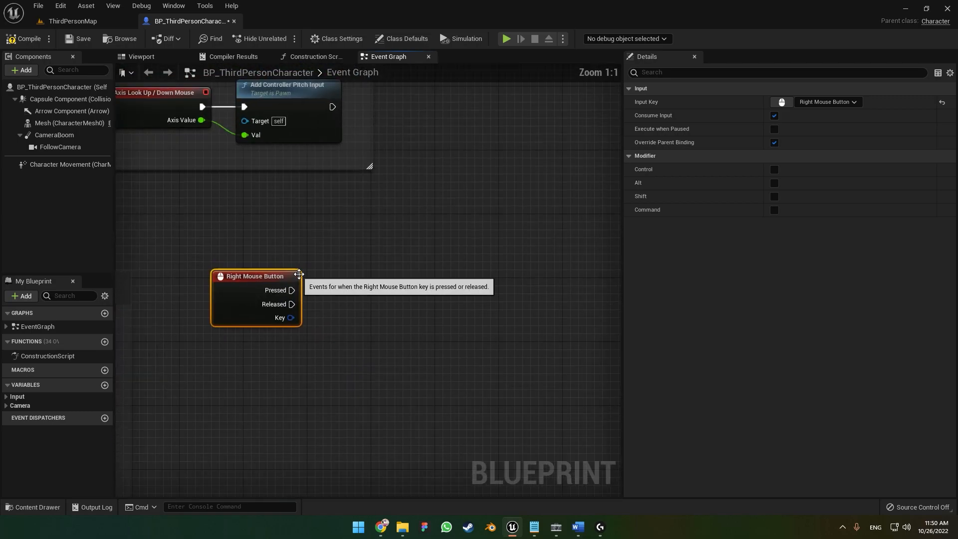
{"action": "left_click_drag", "start_coordinate": [277, 277], "coordinate": [294, 290]}
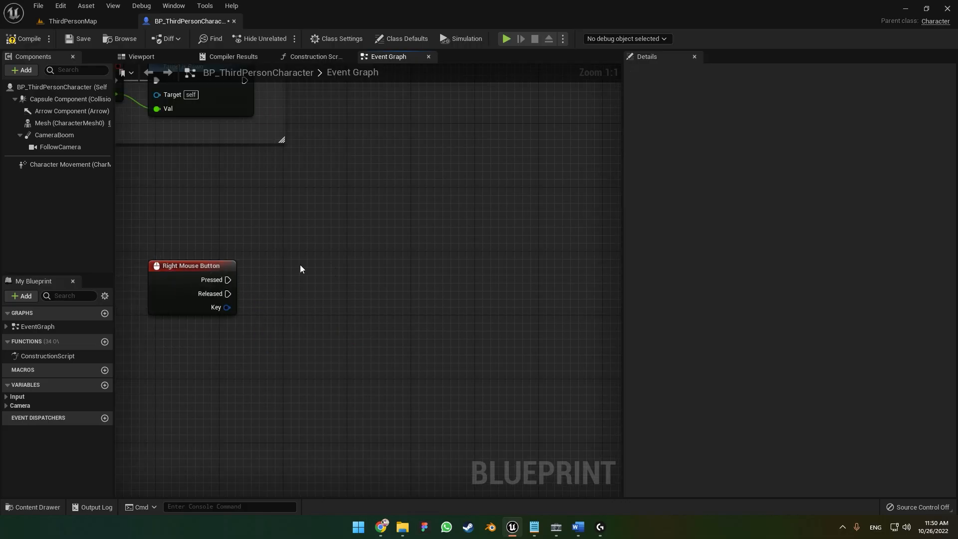
Add a Spawn Actor from Class node driven by the Right Mouse Button's Pressed output
{"action": "left_click_drag", "start_coordinate": [228, 279], "coordinate": [321, 275]}
{"action": "type", "text": "spawn"}
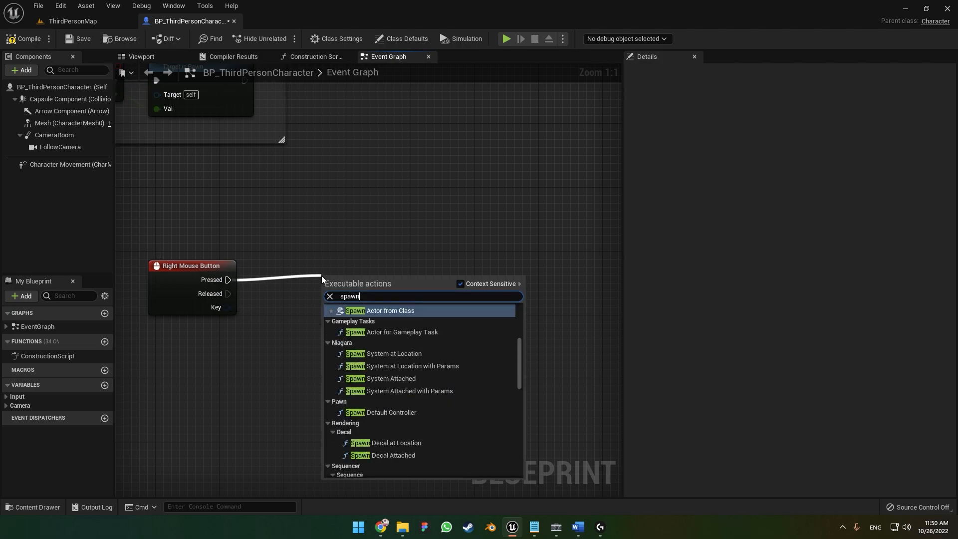
{"action": "key", "text": "Return"}
{"action": "left_click_drag", "start_coordinate": [321, 278], "coordinate": [291, 263]}
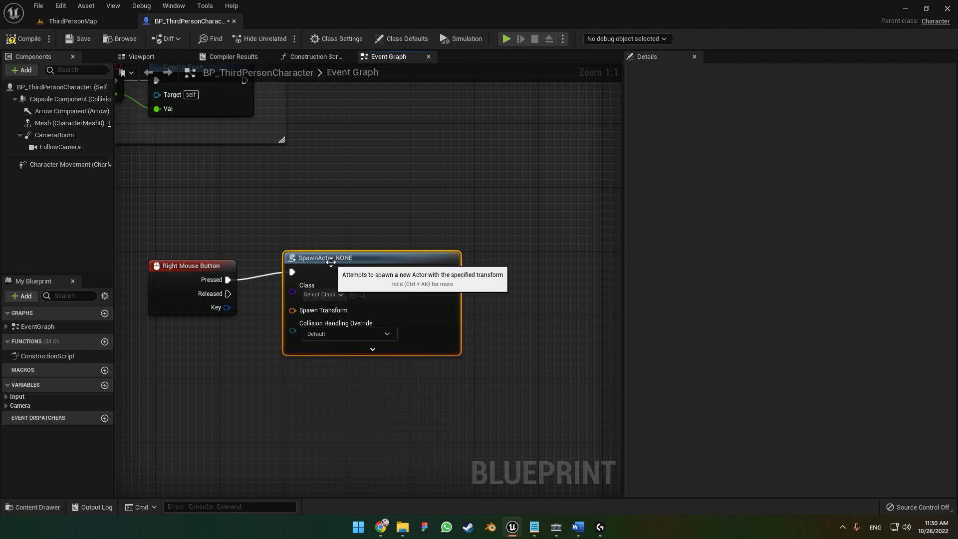
Set the spawn node's class to BP_Umbrella
{"action": "left_click", "coordinate": [336, 304]}
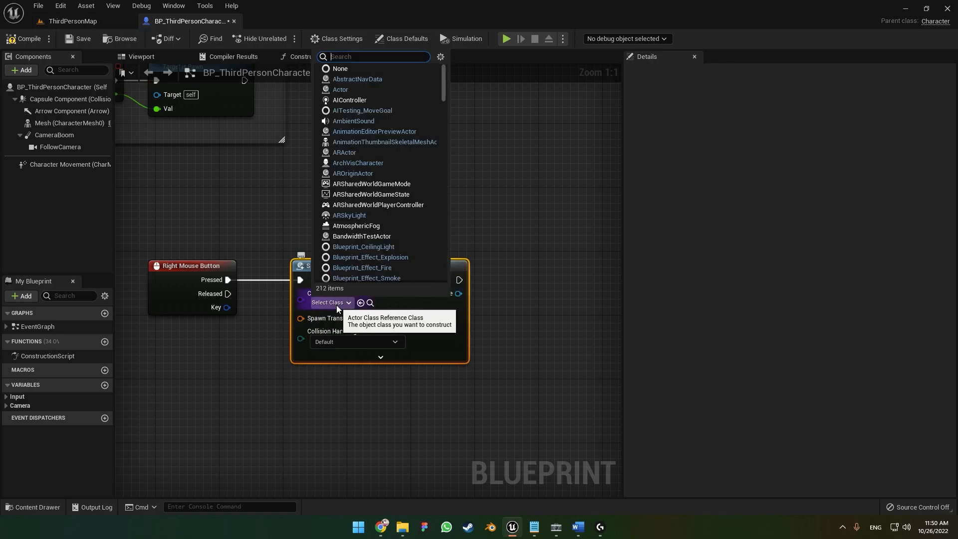
{"action": "type", "text": "Bp"}
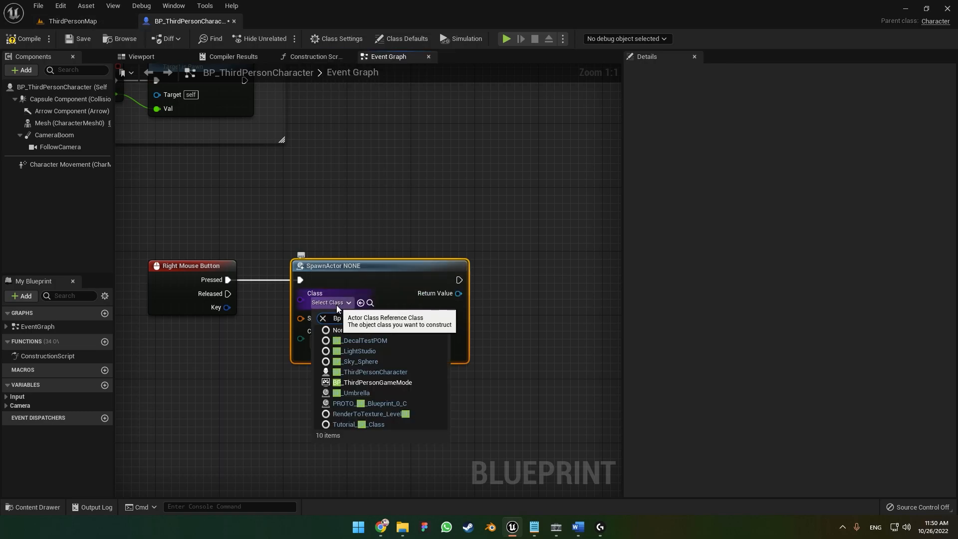
{"action": "type", "text": "_"}
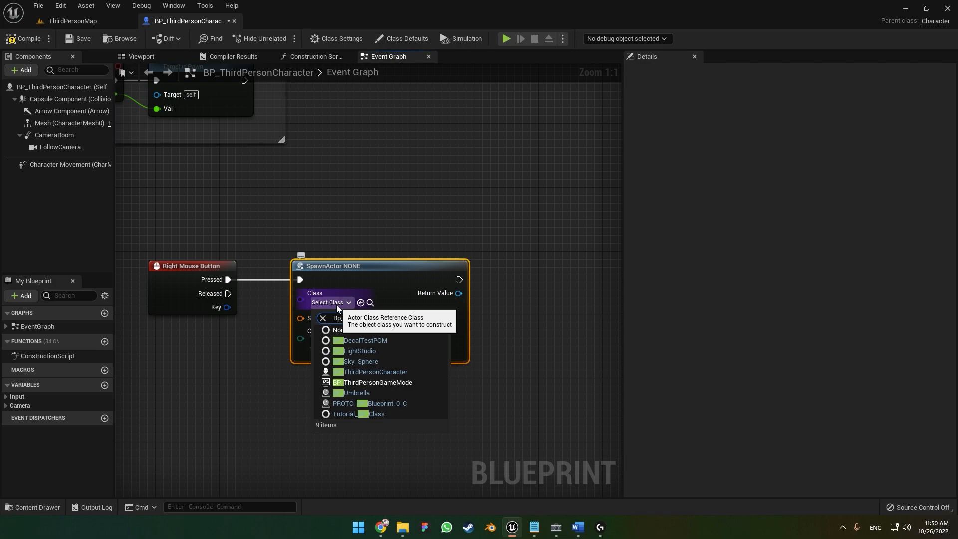
{"action": "type", "text": "Um"}
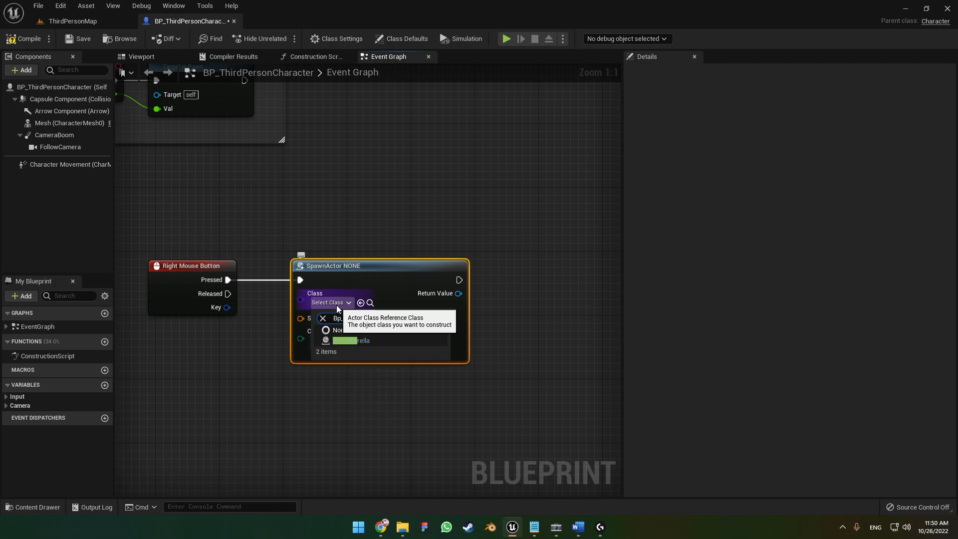
{"action": "left_click", "coordinate": [344, 340]}
{"action": "right_click_drag", "start_coordinate": [238, 391], "coordinate": [274, 321]}
{"action": "left_click", "coordinate": [295, 313]}
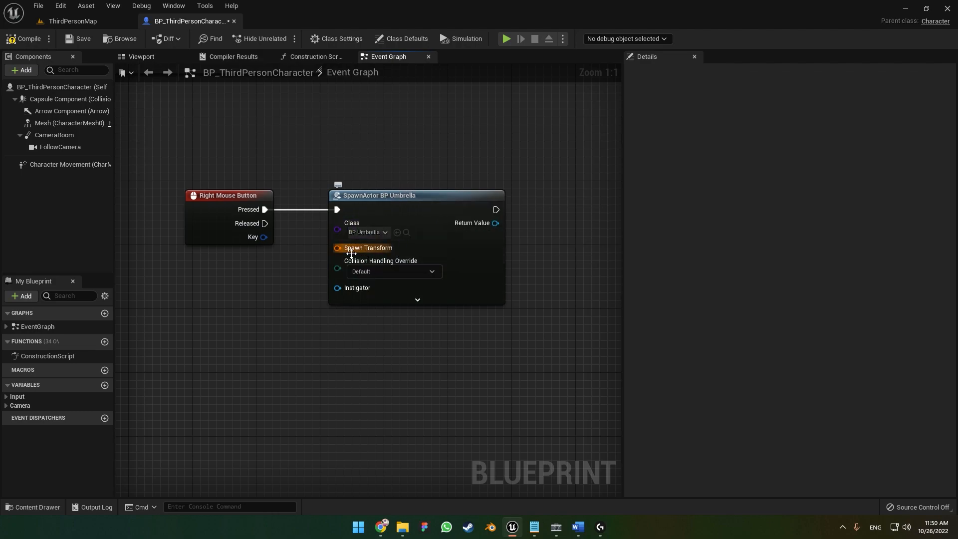
{"action": "right_click_drag", "start_coordinate": [299, 341], "coordinate": [336, 309]}
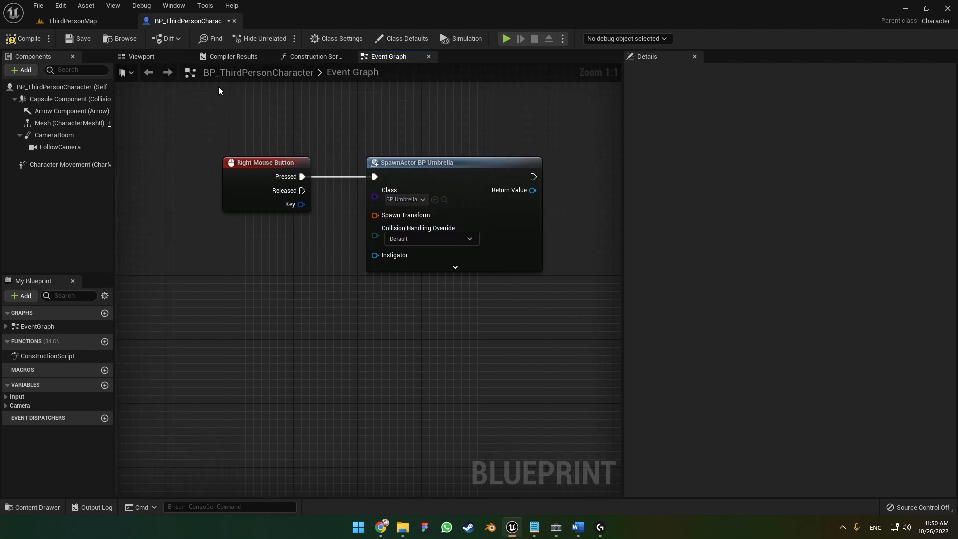
Compile the character Blueprint and follow the Spawn Transform entry in the compiler results to its node
{"action": "left_click", "coordinate": [25, 39]}
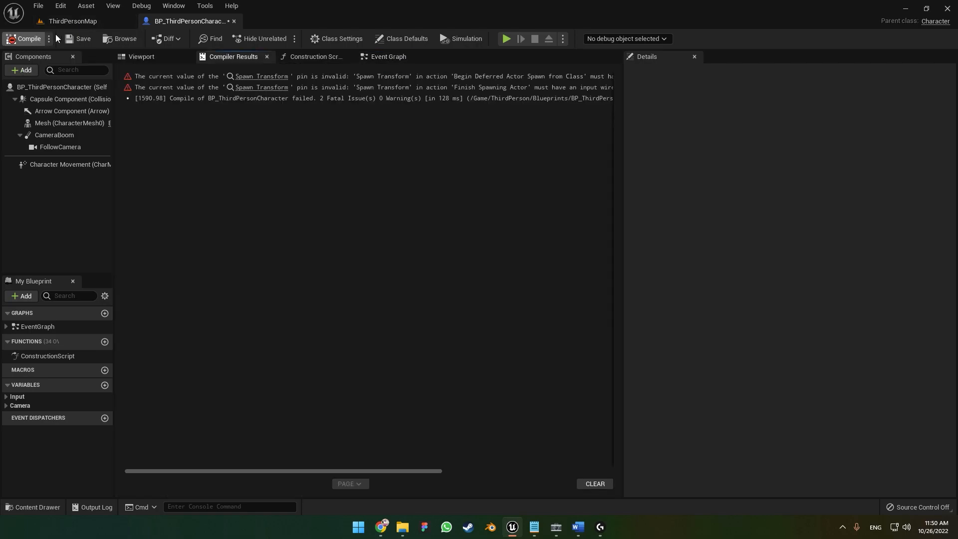
{"action": "left_click", "coordinate": [152, 59]}
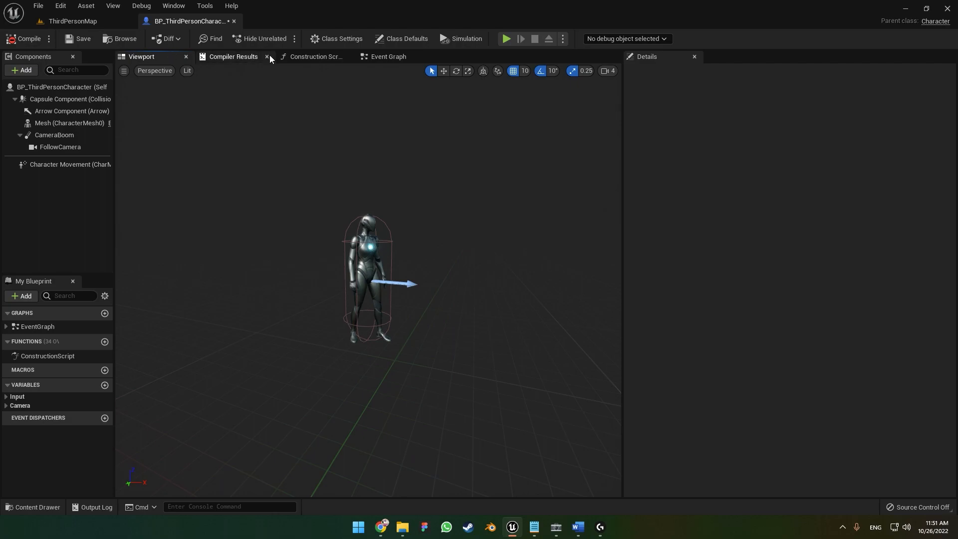
{"action": "left_click", "coordinate": [237, 55]}
{"action": "left_click", "coordinate": [259, 76]}
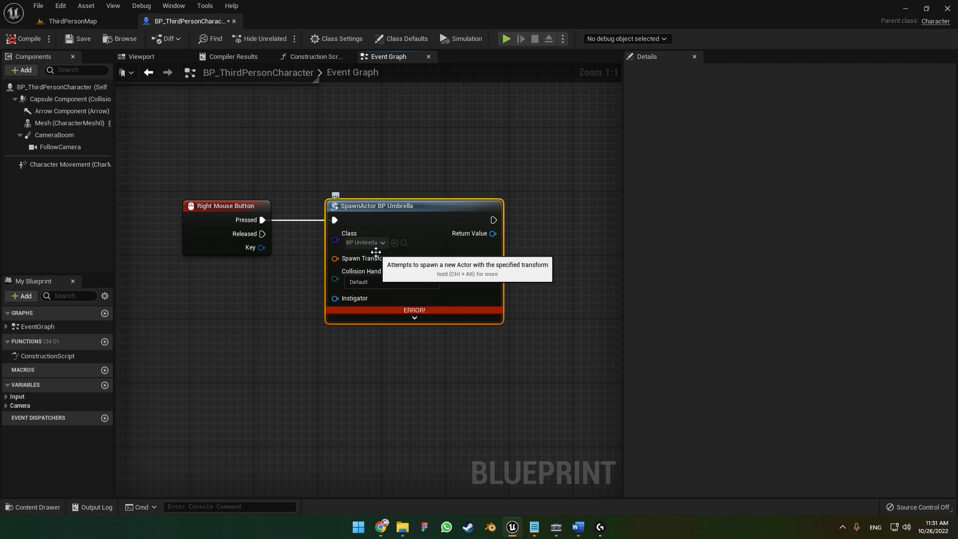
Enlarge the Content Browser in the level editor, and return to the BP_ThirdPersonCharacter Blueprint
{"action": "left_click", "coordinate": [83, 19]}
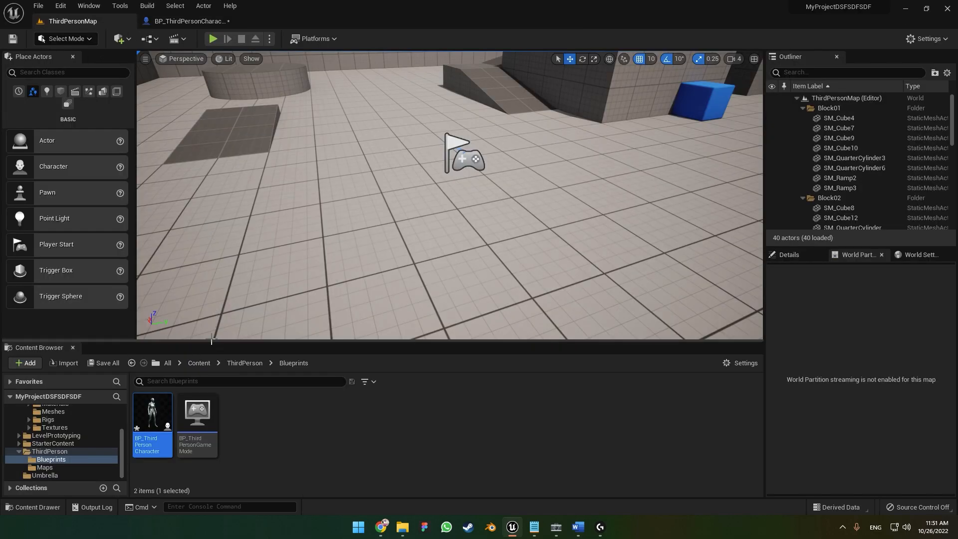
{"action": "left_click_drag", "start_coordinate": [212, 339], "coordinate": [207, 244]}
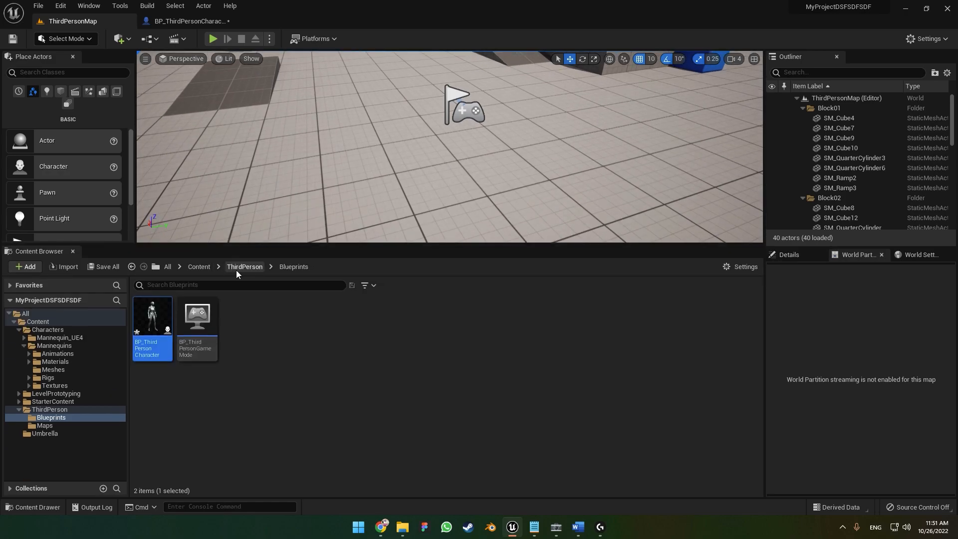
{"action": "left_click", "coordinate": [179, 22]}
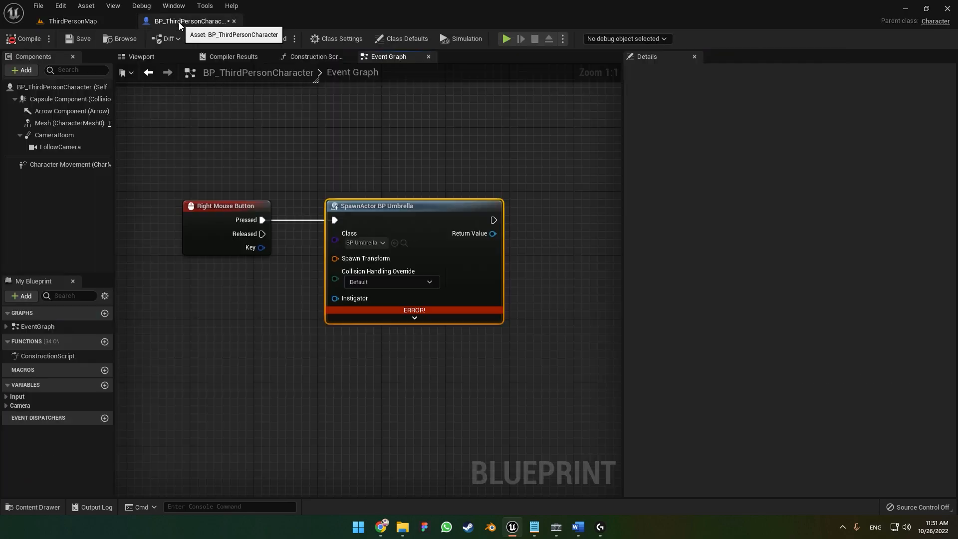
Open the SKM_Quinn_Simple skeletal mesh used by the character's Mesh component
{"action": "left_click", "coordinate": [145, 57]}
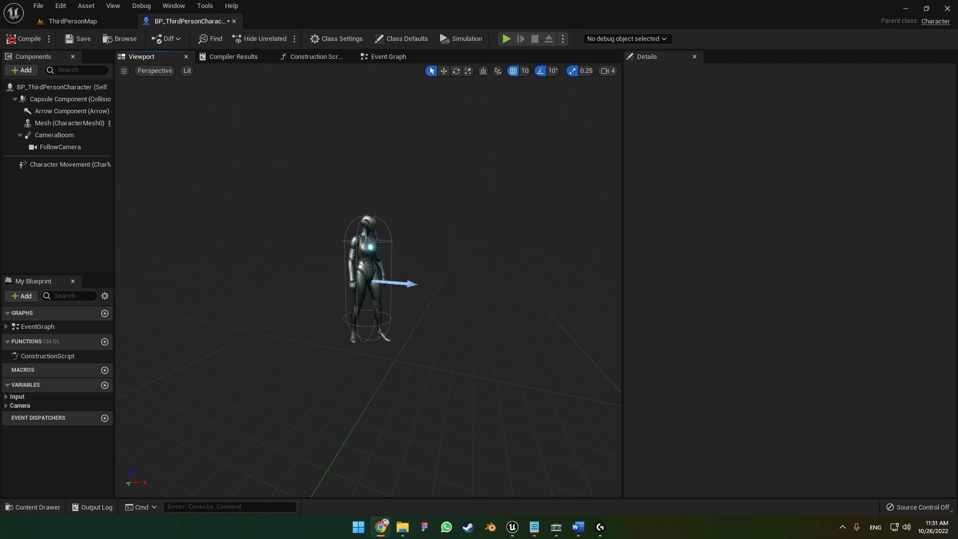
{"action": "left_click", "coordinate": [356, 223]}
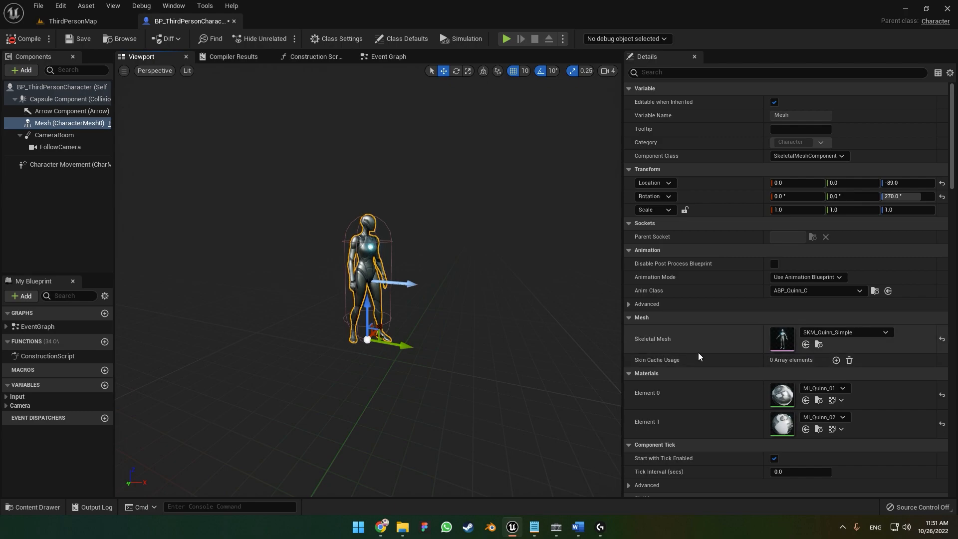
{"action": "double_click", "coordinate": [784, 340]}
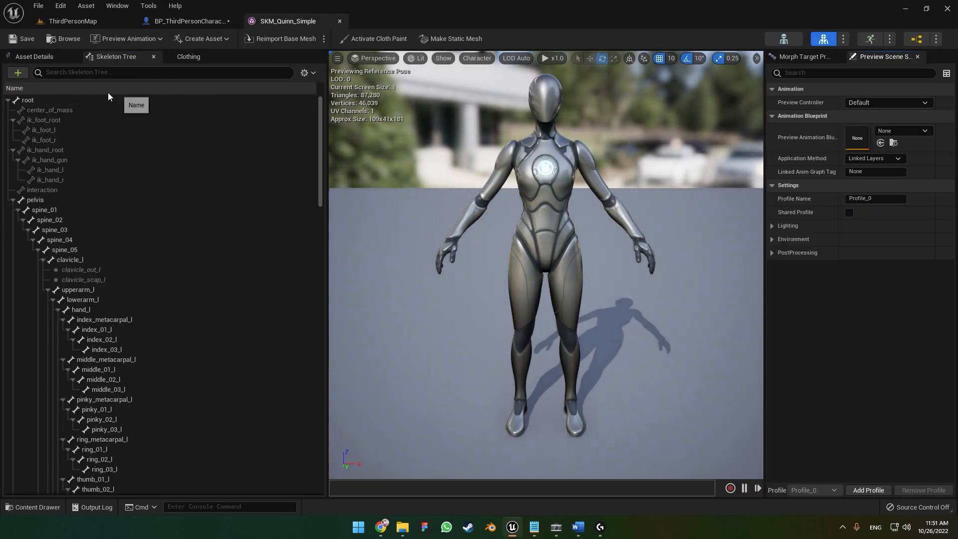
Filter the mesh's skeleton tree for "hand"
{"action": "left_click", "coordinate": [33, 60]}
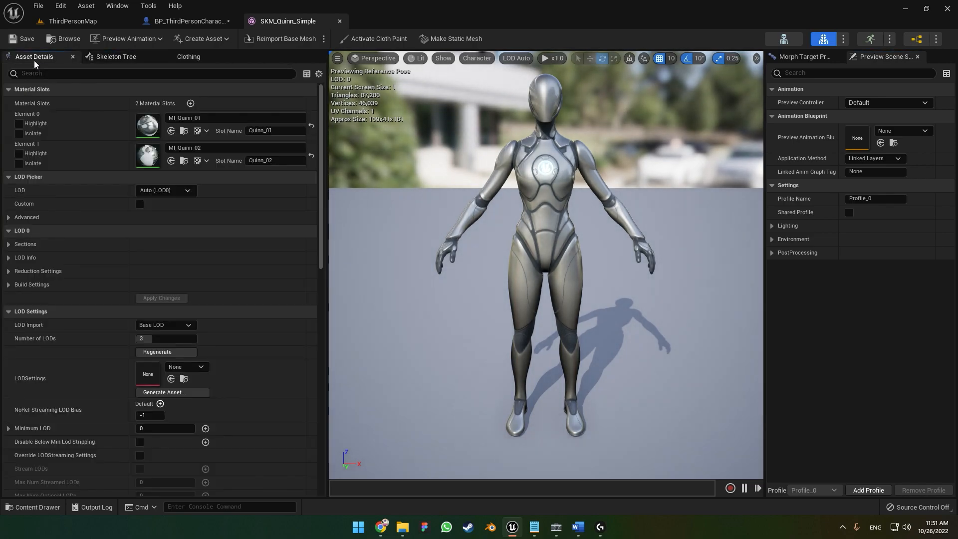
{"action": "left_click", "coordinate": [117, 57]}
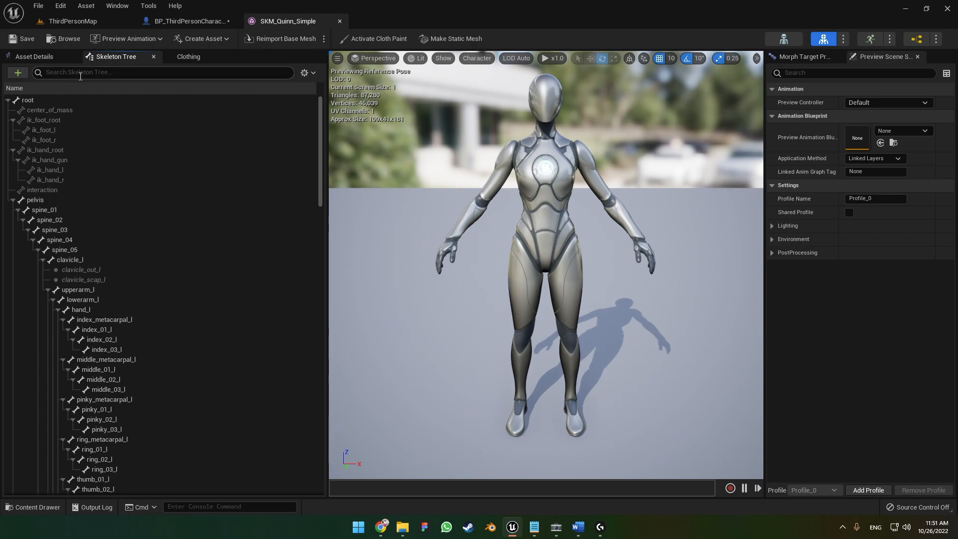
{"action": "type", "text": "hand"}
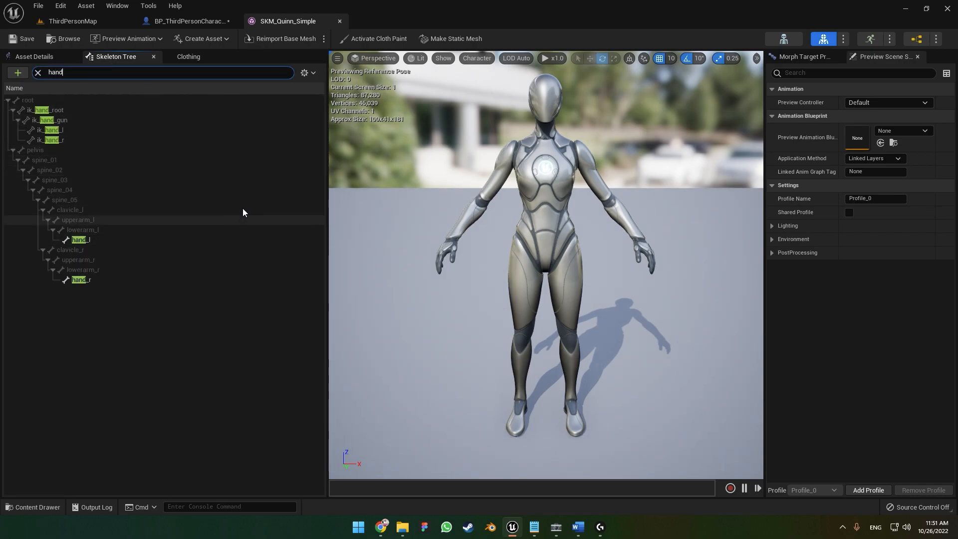
Preview the Glide_UE5 animation on the mesh
{"action": "left_click", "coordinate": [148, 39]}
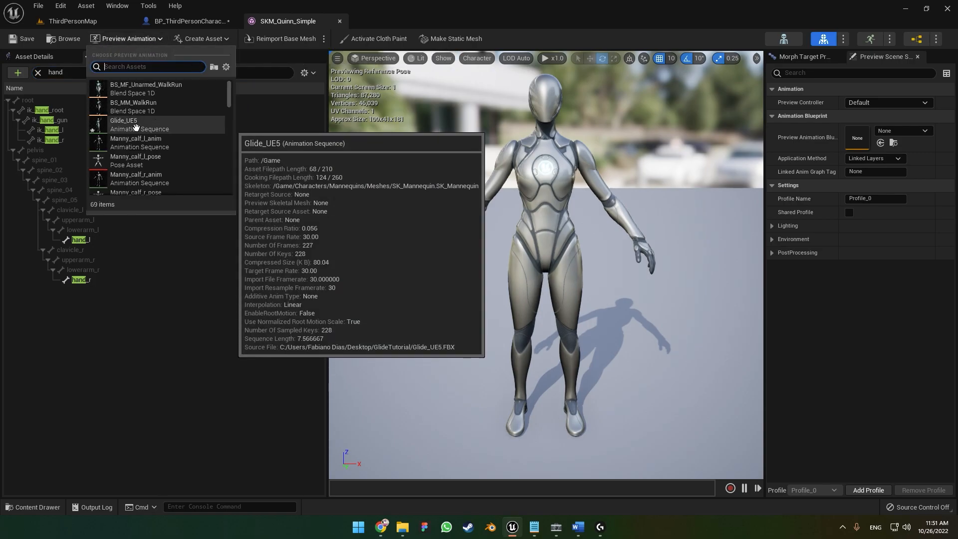
{"action": "left_click", "coordinate": [131, 128]}
{"action": "left_click", "coordinate": [124, 41]}
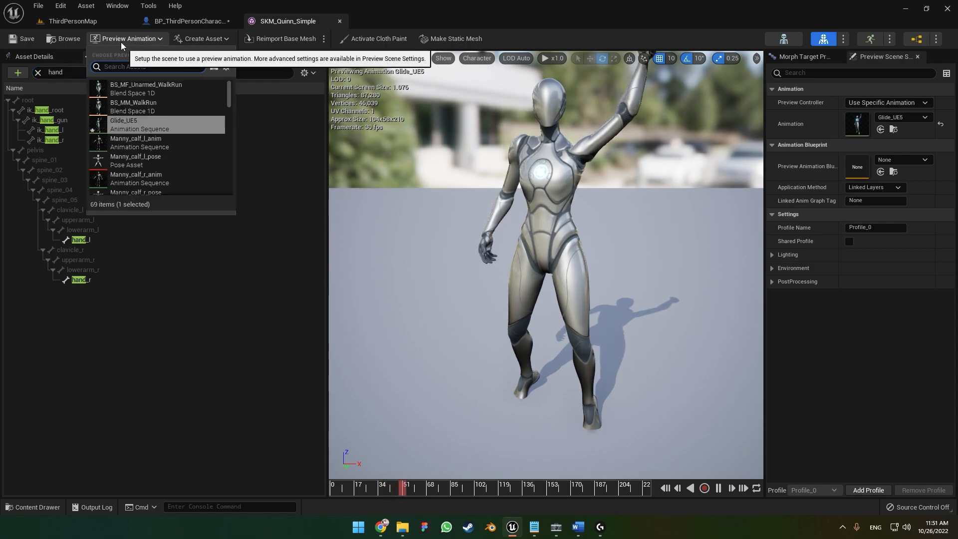
{"action": "left_click", "coordinate": [167, 421]}
View the gliding character from behind and move the preview animation to frame 0
{"action": "left_click_drag", "start_coordinate": [594, 261], "coordinate": [773, 267], "text": "alt"}
{"action": "key", "text": "a"}
{"action": "right_click_drag", "start_coordinate": [546, 265], "coordinate": [472, 254]}
{"action": "key", "text": "w"}
{"action": "key", "text": "d"}
{"action": "key", "text": "a"}
{"action": "left_click_drag", "start_coordinate": [390, 489], "coordinate": [319, 478]}
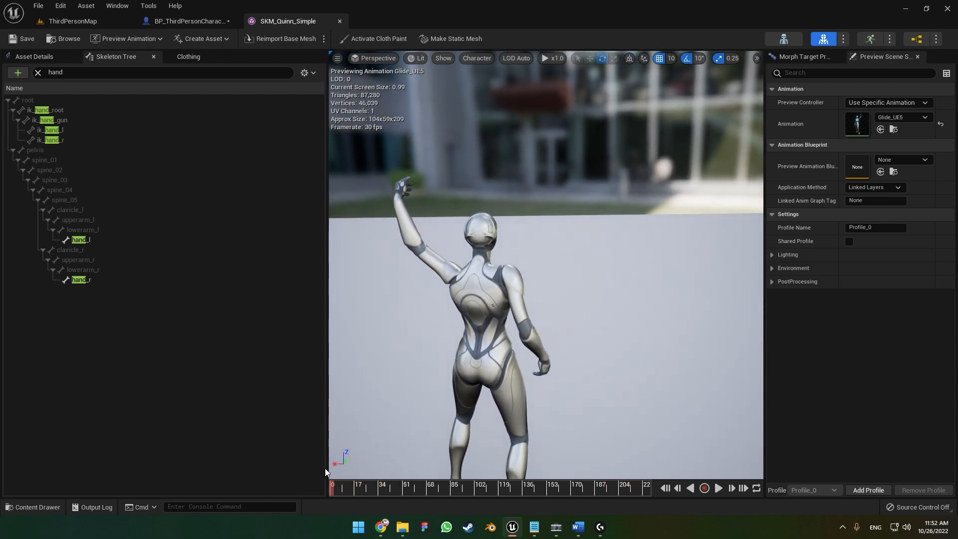
Add a socket to the hand_l bone and select it
{"action": "left_click", "coordinate": [99, 241]}
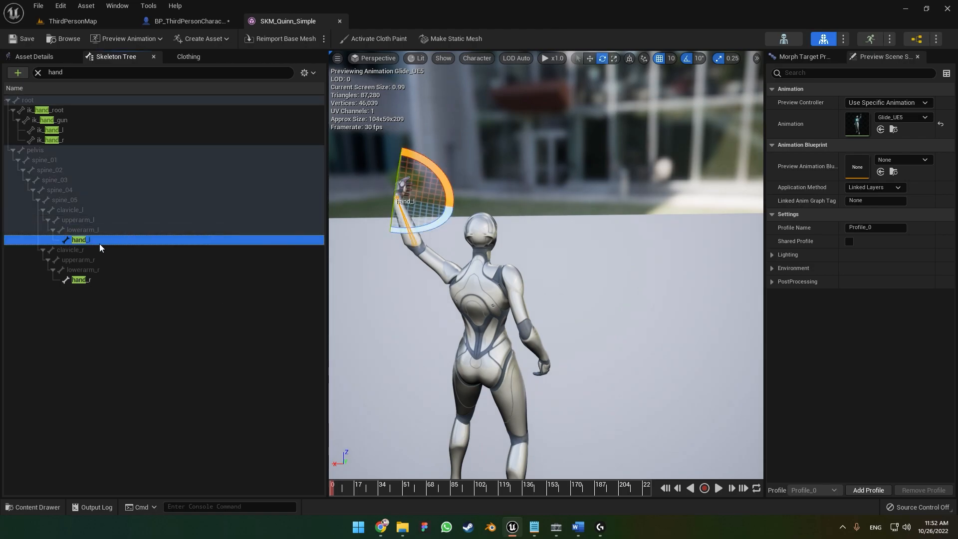
{"action": "right_click", "coordinate": [79, 241]}
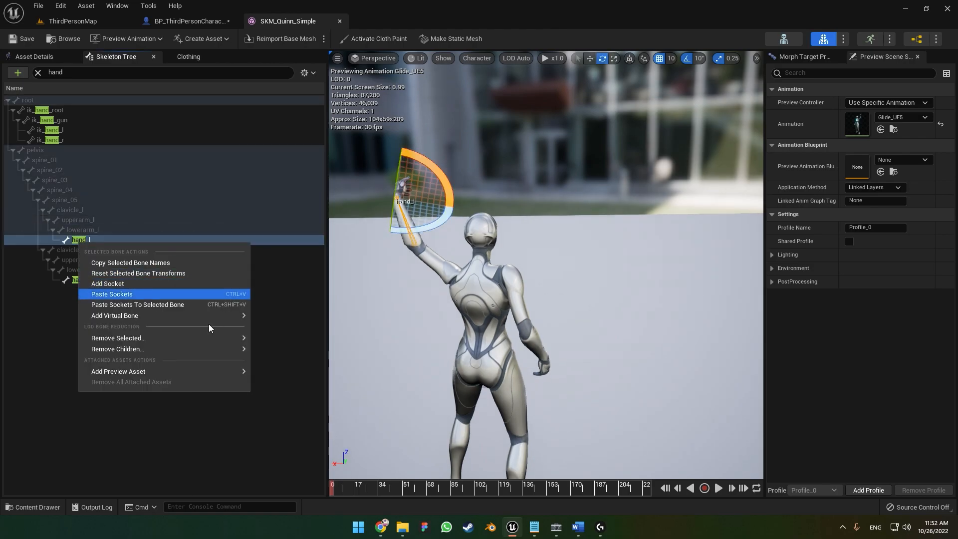
{"action": "left_click", "coordinate": [112, 284]}
{"action": "left_click", "coordinate": [78, 251]}
{"action": "left_click", "coordinate": [91, 240]}
{"action": "left_click", "coordinate": [148, 253]}
{"action": "left_click", "coordinate": [98, 241]}
{"action": "left_click", "coordinate": [127, 250]}
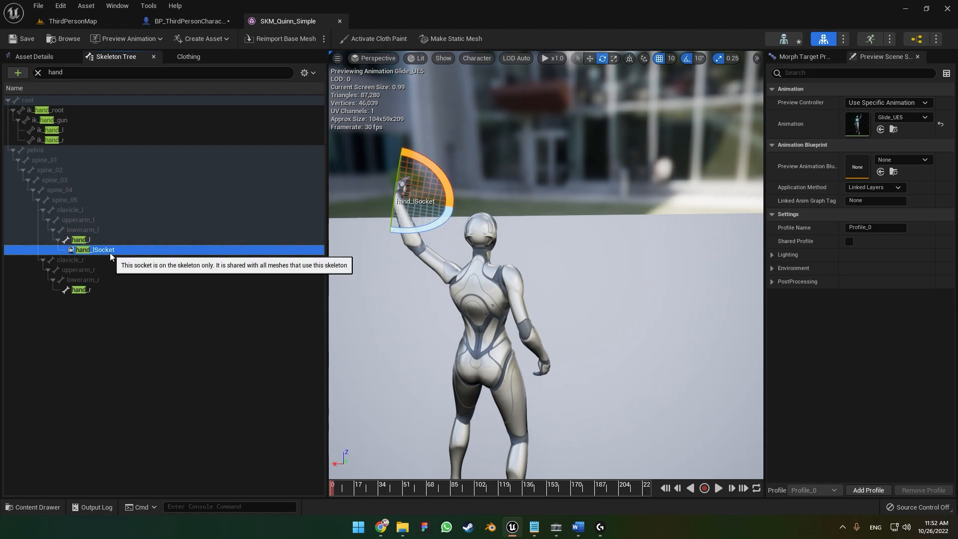
{"action": "left_click", "coordinate": [133, 253]}
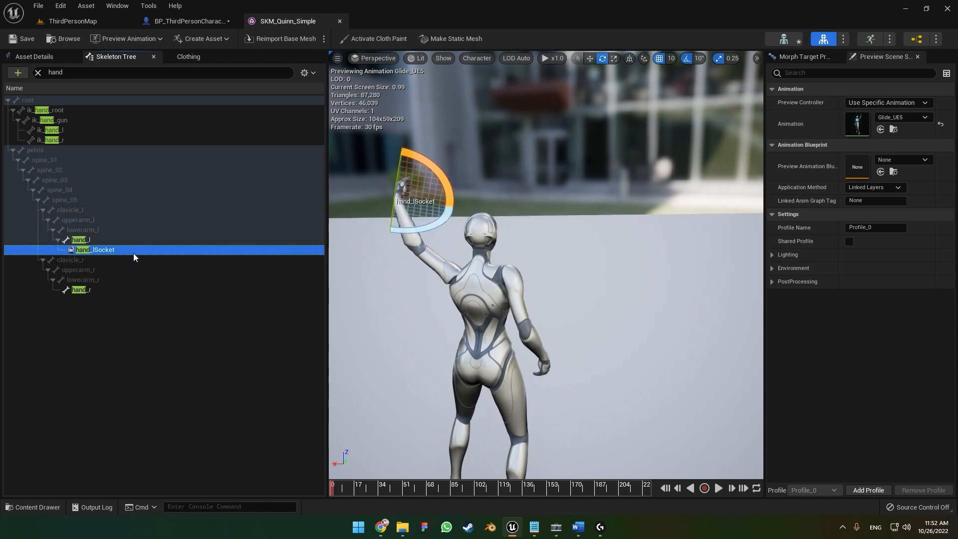
Rename the new left-hand socket to hand_lUmbrella and copy that name
{"action": "left_click", "coordinate": [101, 249]}
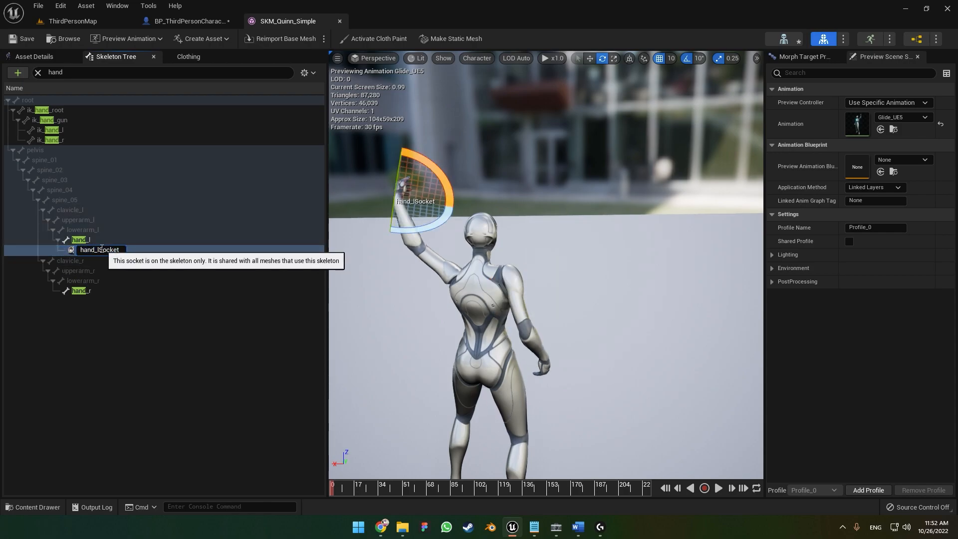
{"action": "left_click_drag", "start_coordinate": [117, 250], "coordinate": [152, 235]}
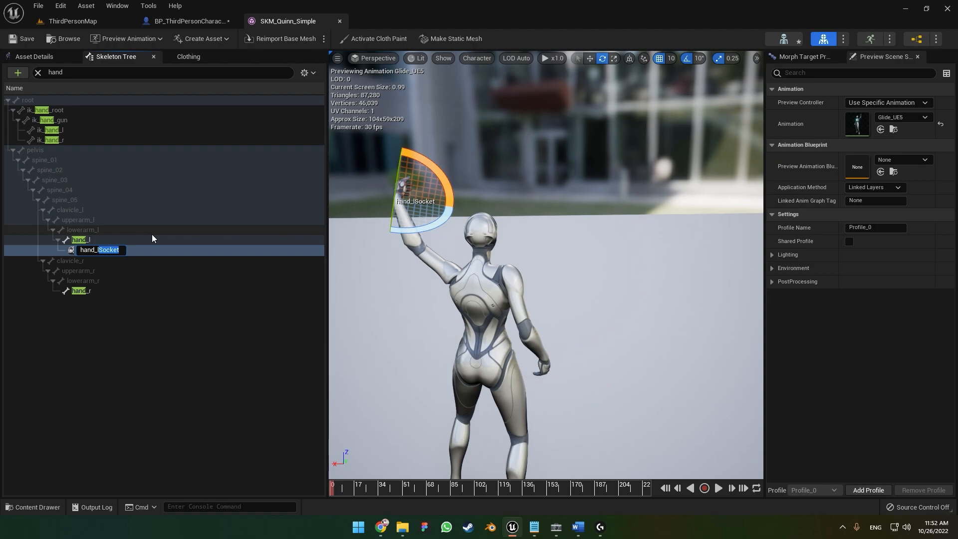
{"action": "type", "text": "UM"}
{"action": "key", "text": "BackSpace"}
{"action": "type", "text": "brel"}
{"action": "key", "text": "BackSpace"}
{"action": "key", "text": "BackSpace"}
{"action": "key", "text": "BackSpace"}
{"action": "key", "text": "BackSpace"}
{"action": "type", "text": "mbrel"}
{"action": "key", "text": "ctrl+a"}
{"action": "key", "text": "ctrl+c"}
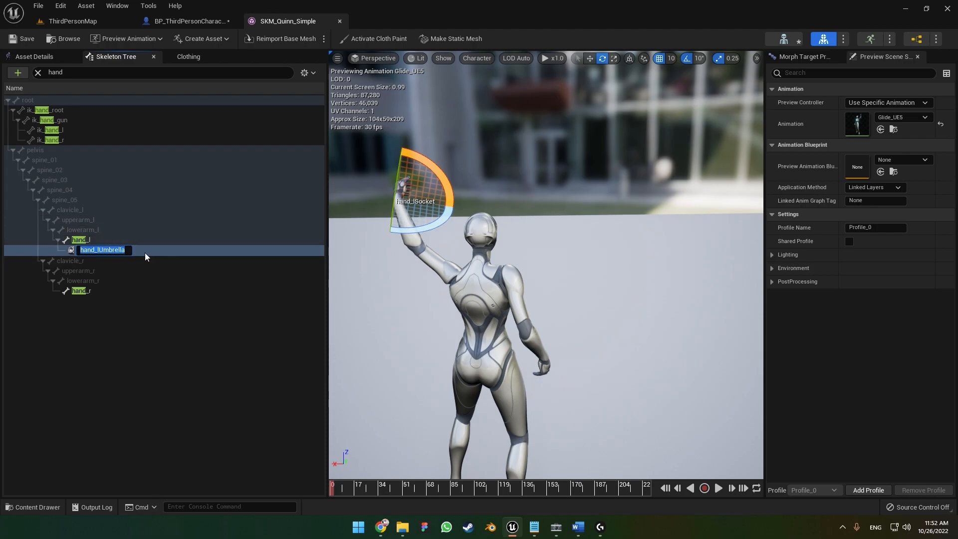
{"action": "key", "text": "Return"}
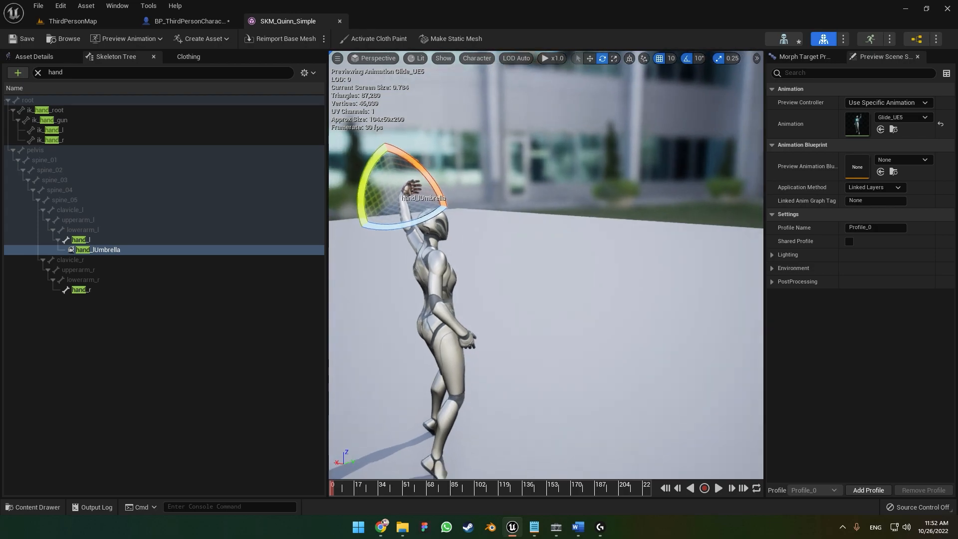
Add a Mesh component reference below the SpawnActor node in the BP_ThirdPersonCharacter Event Graph
{"action": "left_click", "coordinate": [176, 24]}
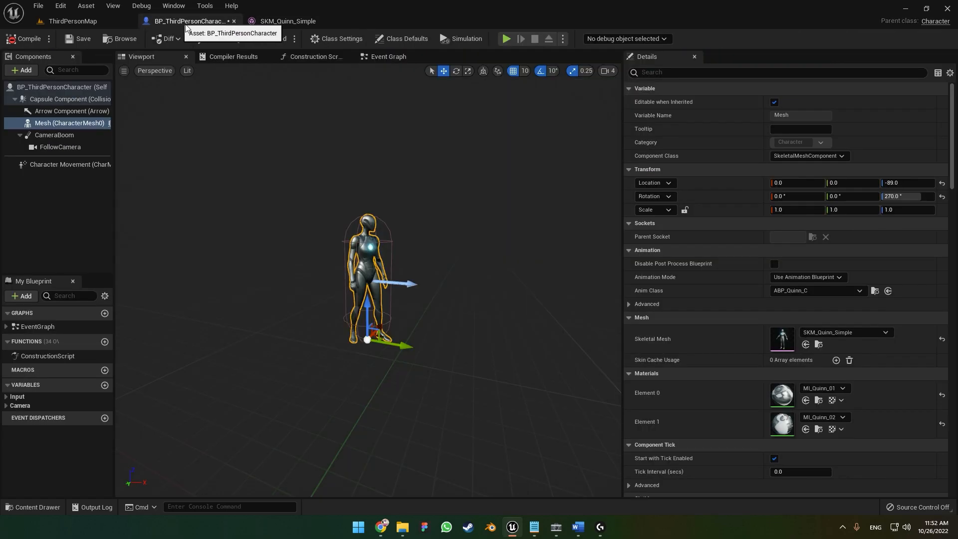
{"action": "left_click", "coordinate": [380, 57]}
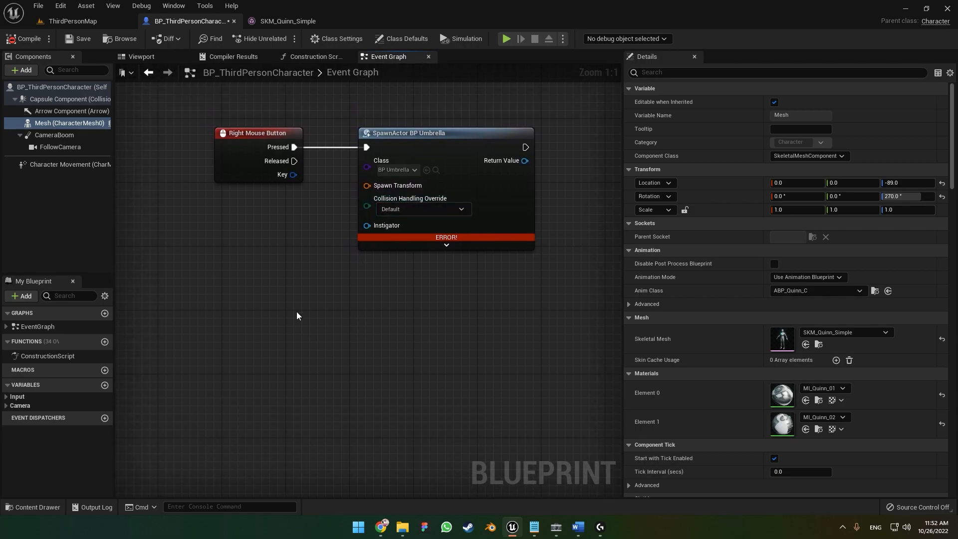
{"action": "right_click", "coordinate": [297, 315]}
{"action": "left_click", "coordinate": [290, 315]}
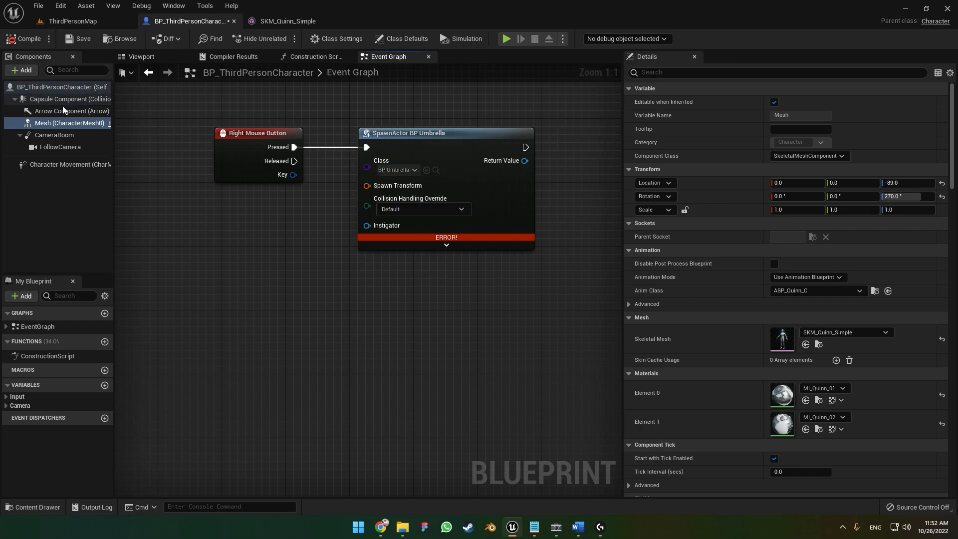
{"action": "left_click_drag", "start_coordinate": [70, 123], "coordinate": [190, 257]}
{"action": "left_click_drag", "start_coordinate": [140, 227], "coordinate": [36, 128]}
{"action": "left_click_drag", "start_coordinate": [249, 300], "coordinate": [320, 344]}
{"action": "left_click", "coordinate": [306, 332]}
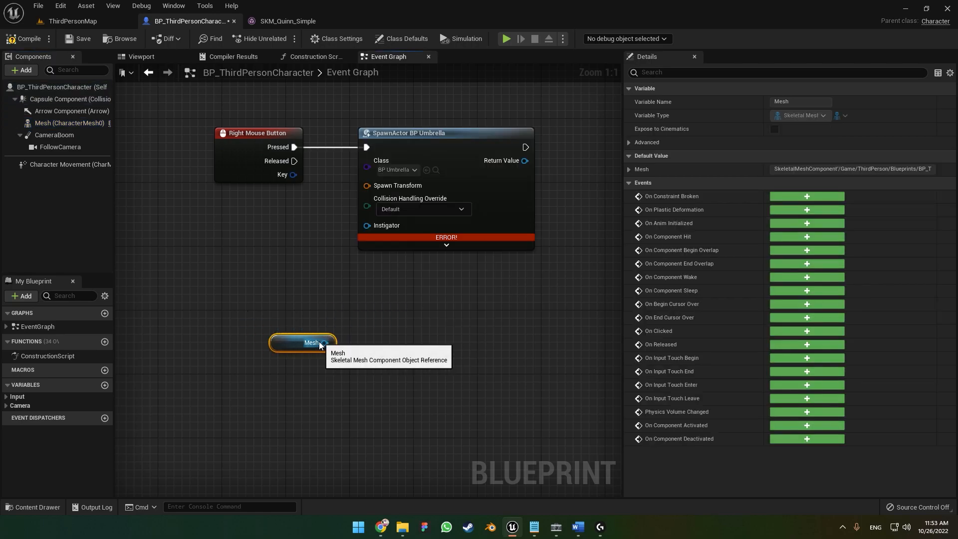
Create a Get Socket Transform node from the Mesh reference and arrange the two nodes close together
{"action": "left_click_drag", "start_coordinate": [386, 339], "coordinate": [386, 340]}
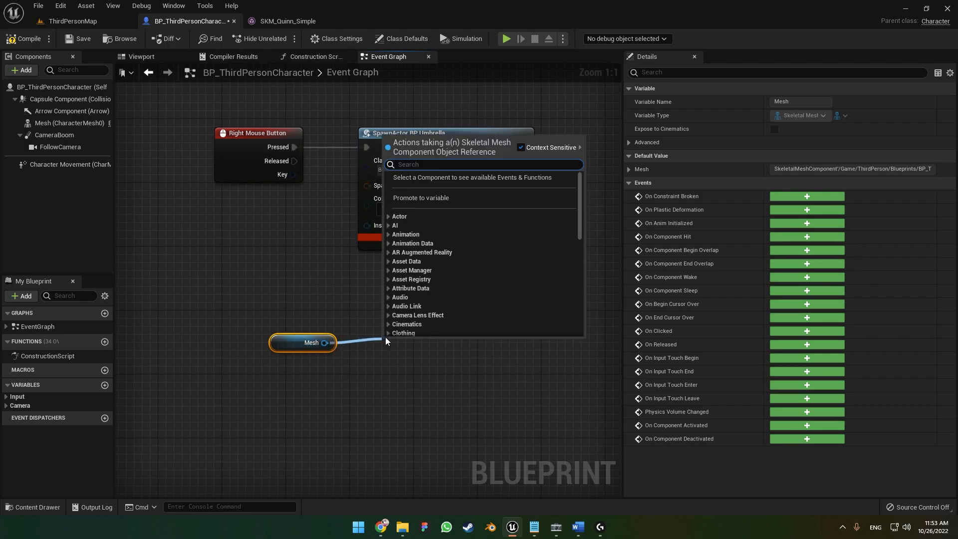
{"action": "type", "text": "get"}
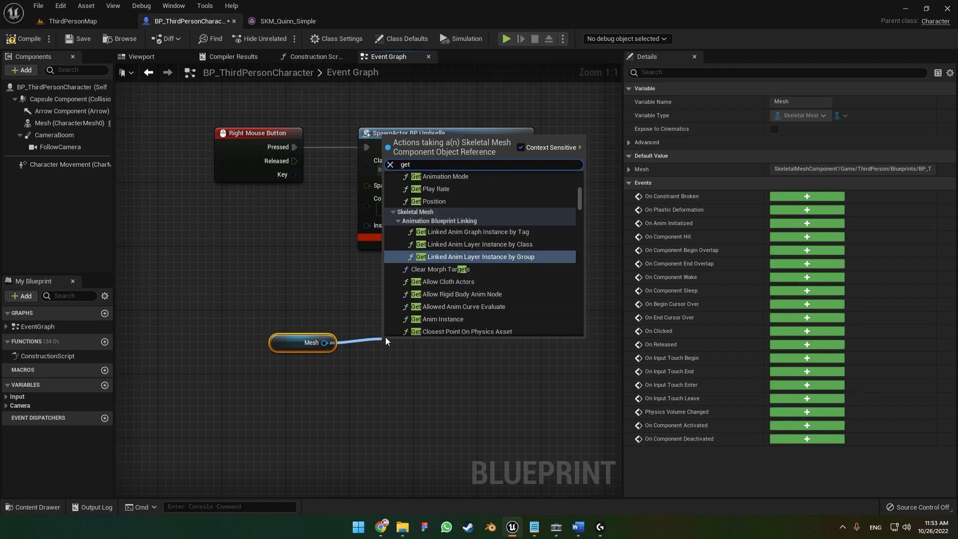
{"action": "type", "text": " socket tran"}
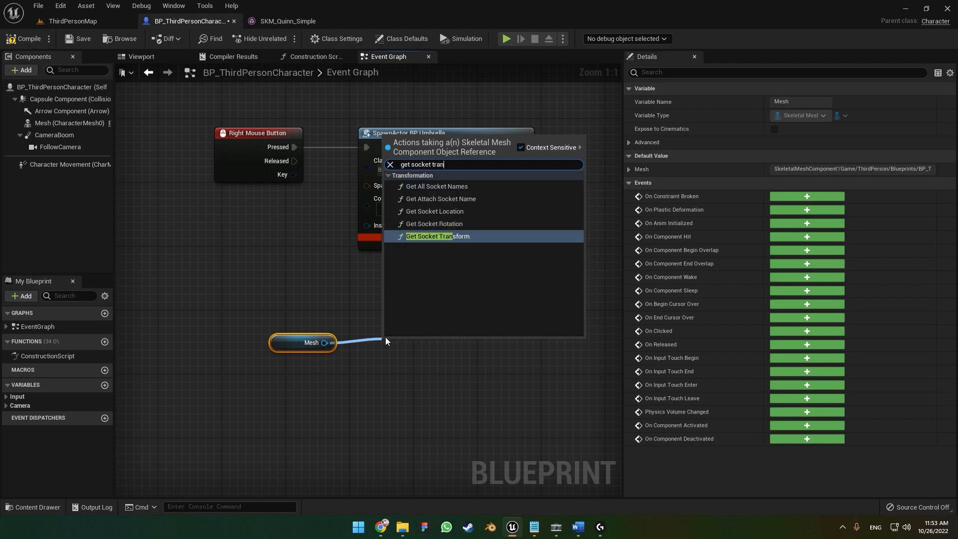
{"action": "key", "text": "Return"}
{"action": "left_click_drag", "start_coordinate": [434, 355], "coordinate": [413, 333]}
{"action": "left_click_drag", "start_coordinate": [287, 406], "coordinate": [280, 333]}
{"action": "left_click_drag", "start_coordinate": [296, 345], "coordinate": [301, 312]}
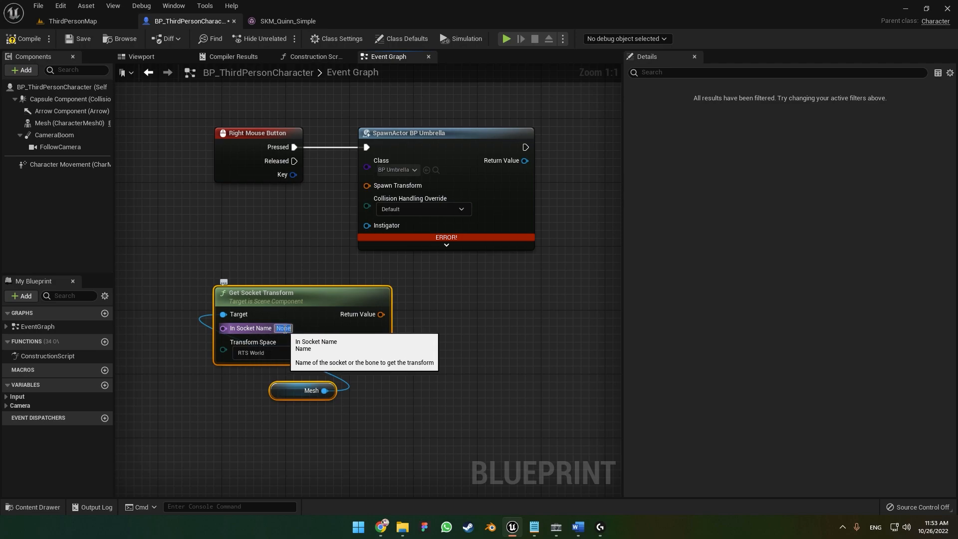
Set the In Socket Name of Get Socket Transform to hand_lUmbrella and check it against the socket in the skeleton tree
{"action": "left_click", "coordinate": [282, 328]}
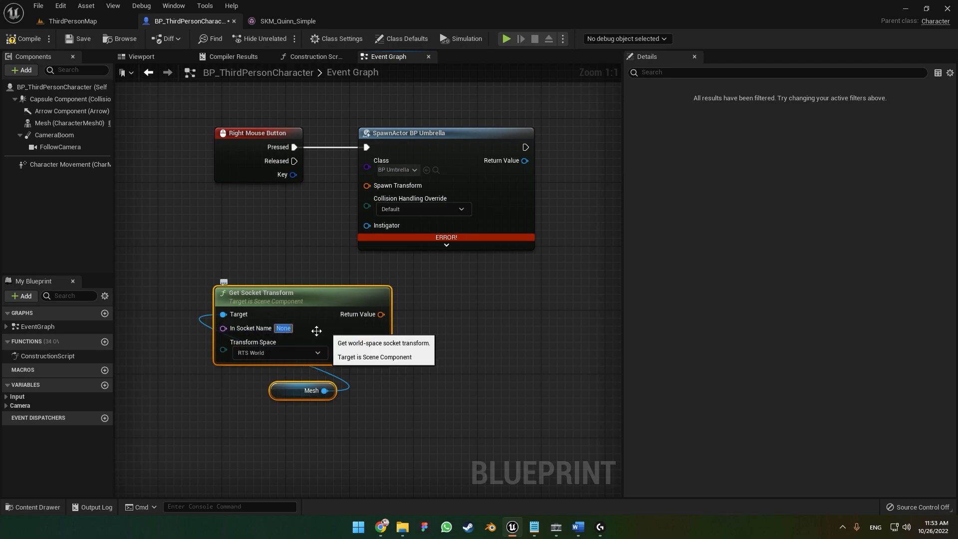
{"action": "left_click", "coordinate": [288, 21]}
{"action": "left_click", "coordinate": [90, 250]}
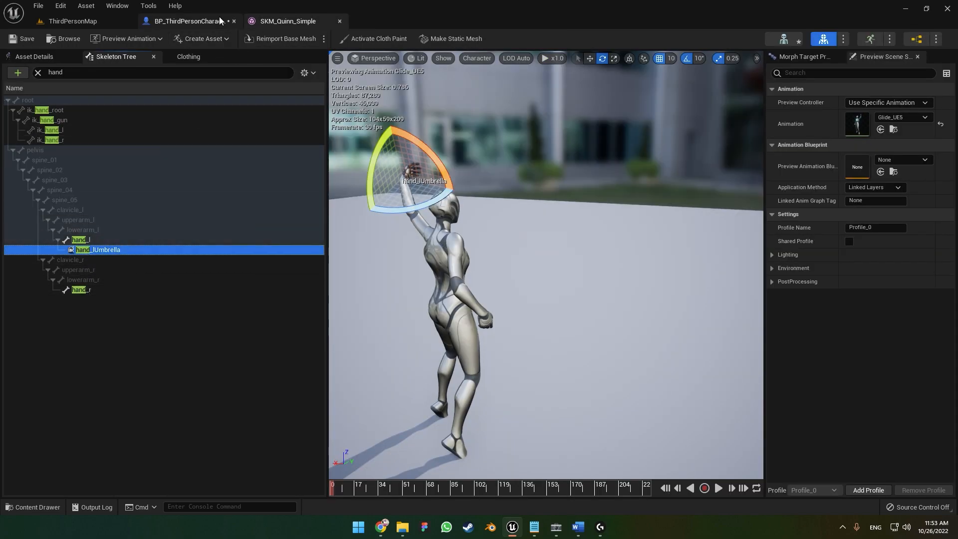
{"action": "left_click", "coordinate": [190, 21]}
{"action": "left_click", "coordinate": [282, 328]}
{"action": "key", "text": "ctrl+v"}
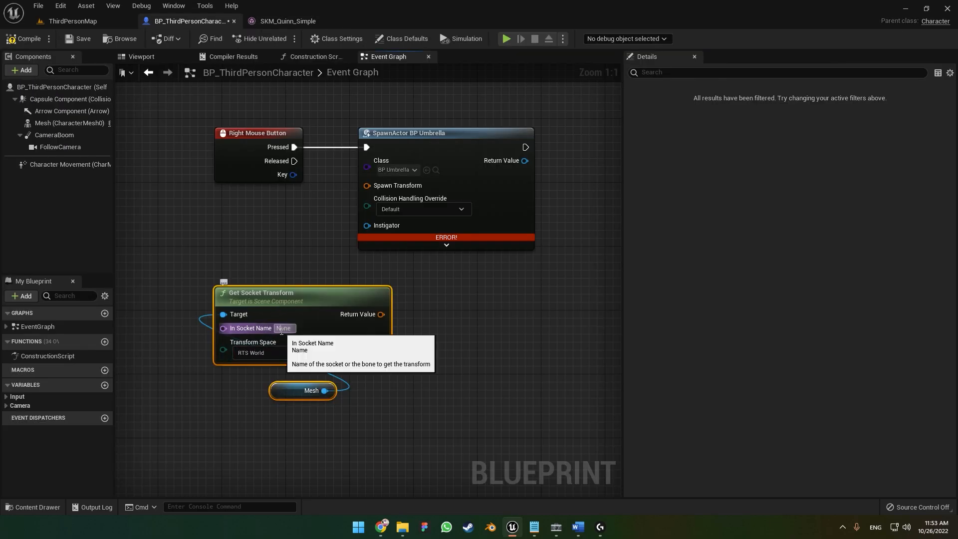
{"action": "left_click", "coordinate": [466, 341]}
{"action": "left_click", "coordinate": [246, 335]}
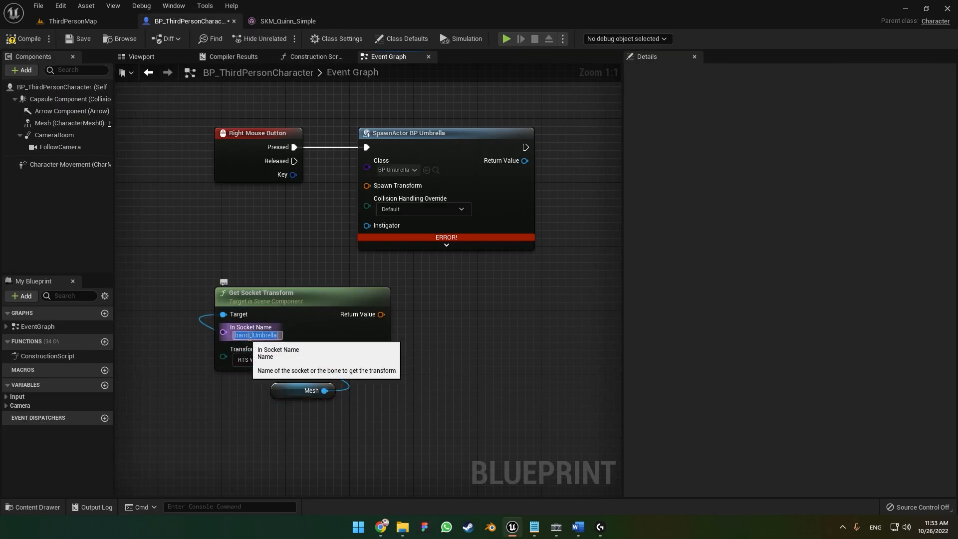
{"action": "left_click", "coordinate": [288, 21]}
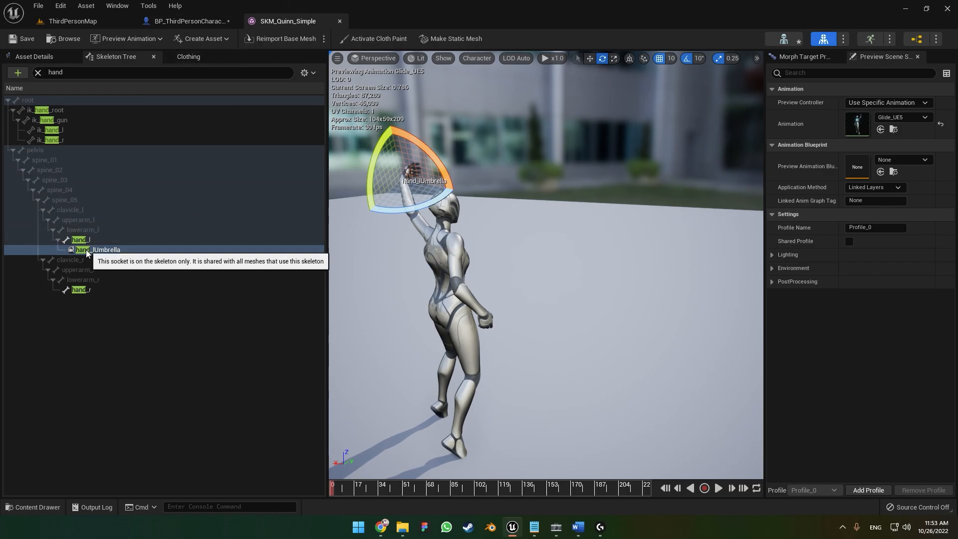
{"action": "left_click", "coordinate": [189, 21]}
Connect the Get Socket Transform return value to Spawn Transform on SpawnActor BP Umbrella and move the socket nodes up beside it
{"action": "left_click_drag", "start_coordinate": [283, 393], "coordinate": [274, 392]}
{"action": "left_click", "coordinate": [252, 395]}
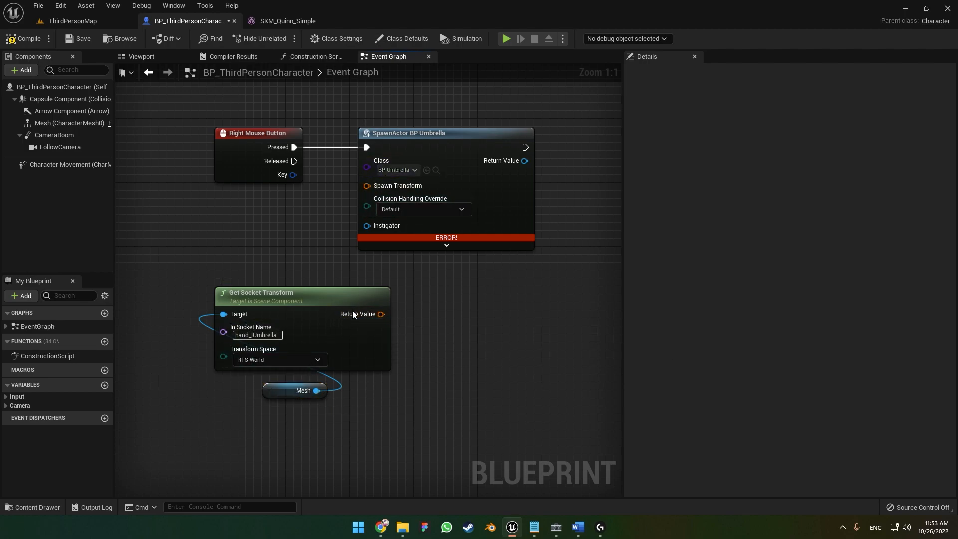
{"action": "left_click_drag", "start_coordinate": [381, 314], "coordinate": [462, 238]}
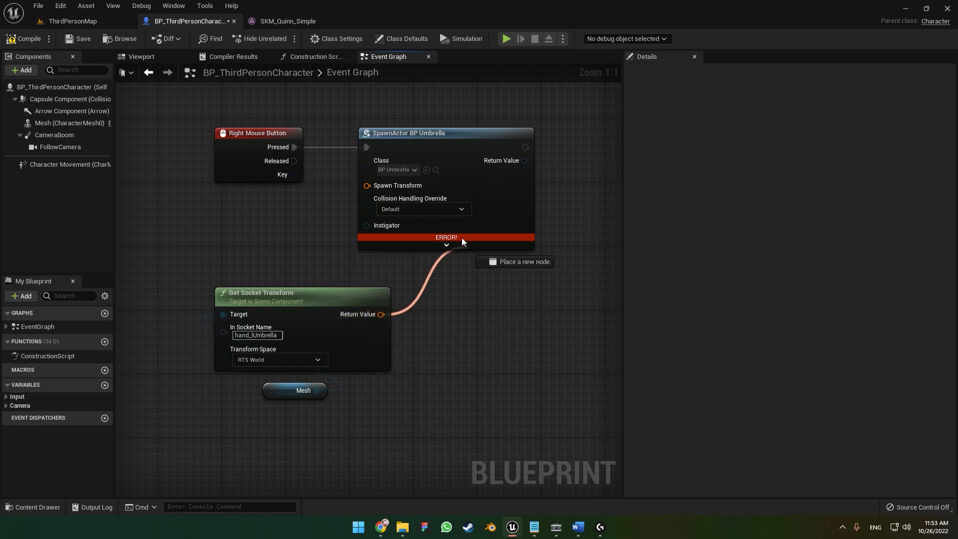
{"action": "left_click_drag", "start_coordinate": [364, 180], "coordinate": [375, 187]}
{"action": "left_click_drag", "start_coordinate": [303, 435], "coordinate": [206, 229]}
{"action": "right_click_drag", "start_coordinate": [182, 314], "coordinate": [253, 308]}
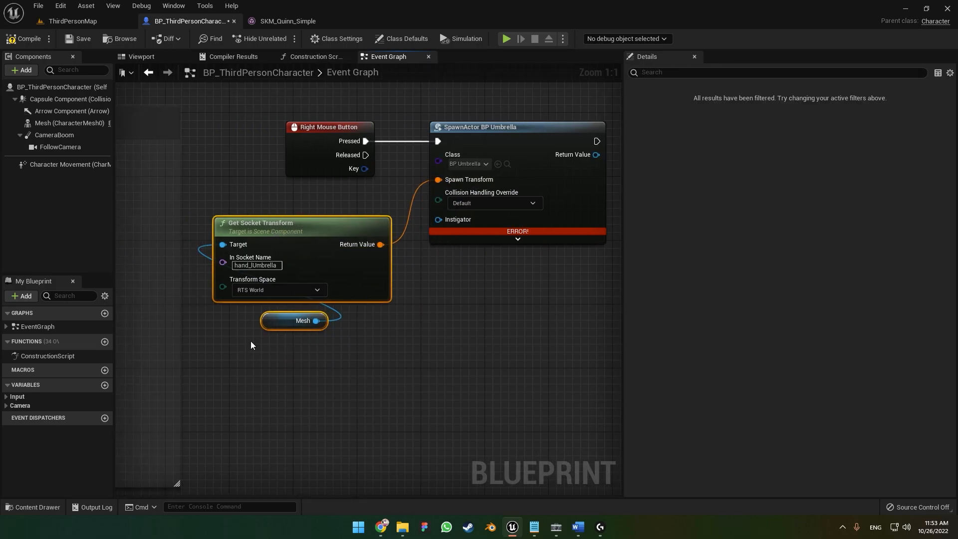
Review the socket transform and spawn nodes and compile the character Blueprint
{"action": "left_click", "coordinate": [244, 236]}
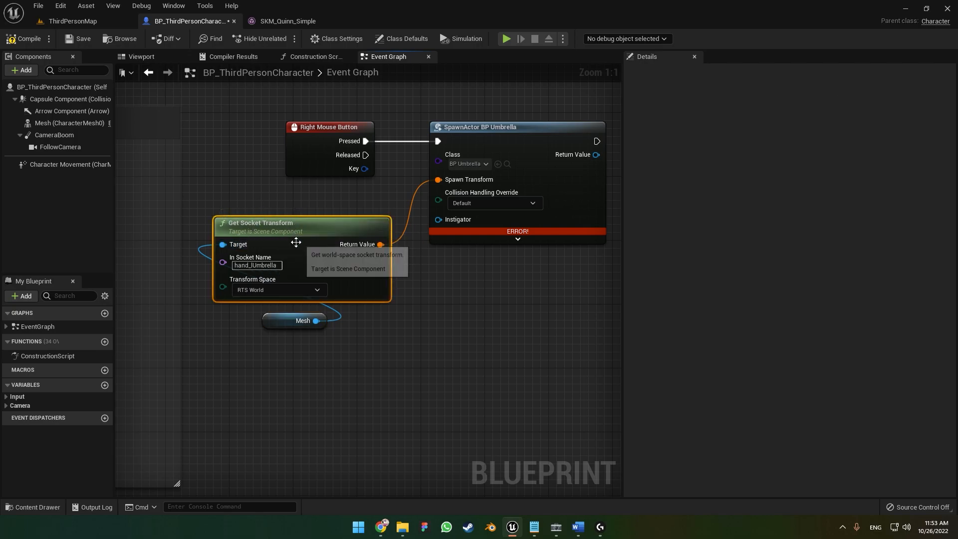
{"action": "left_click_drag", "start_coordinate": [270, 376], "coordinate": [280, 263]}
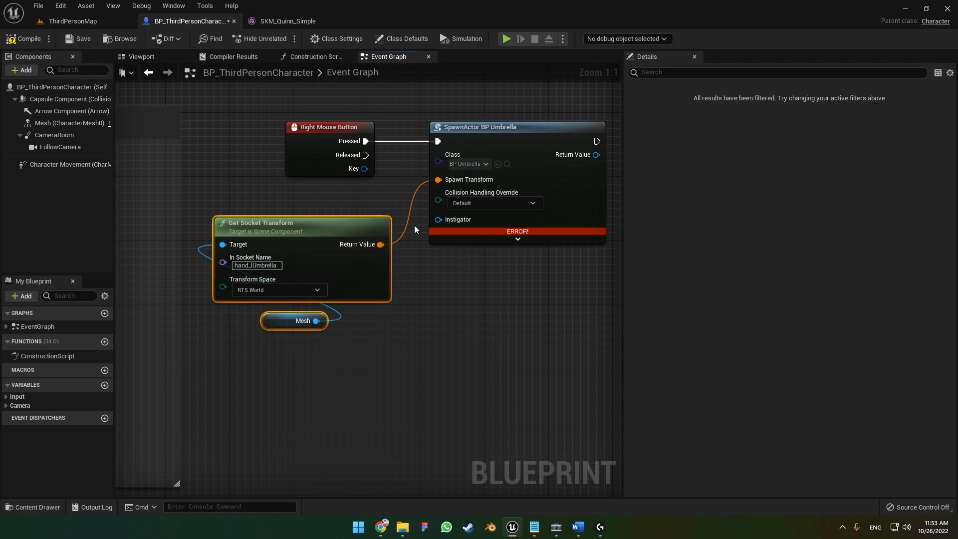
{"action": "right_click_drag", "start_coordinate": [499, 118], "coordinate": [346, 149]}
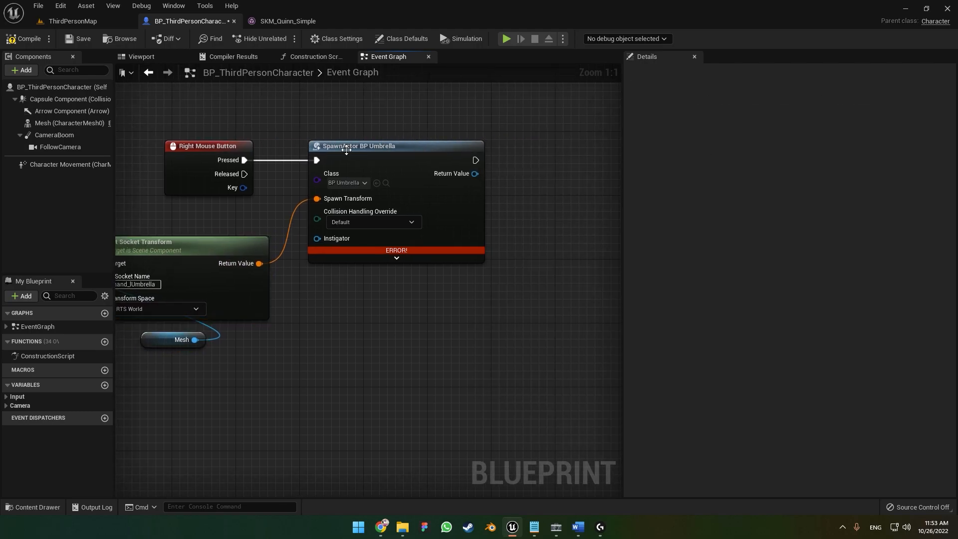
{"action": "right_click_drag", "start_coordinate": [352, 117], "coordinate": [320, 127]}
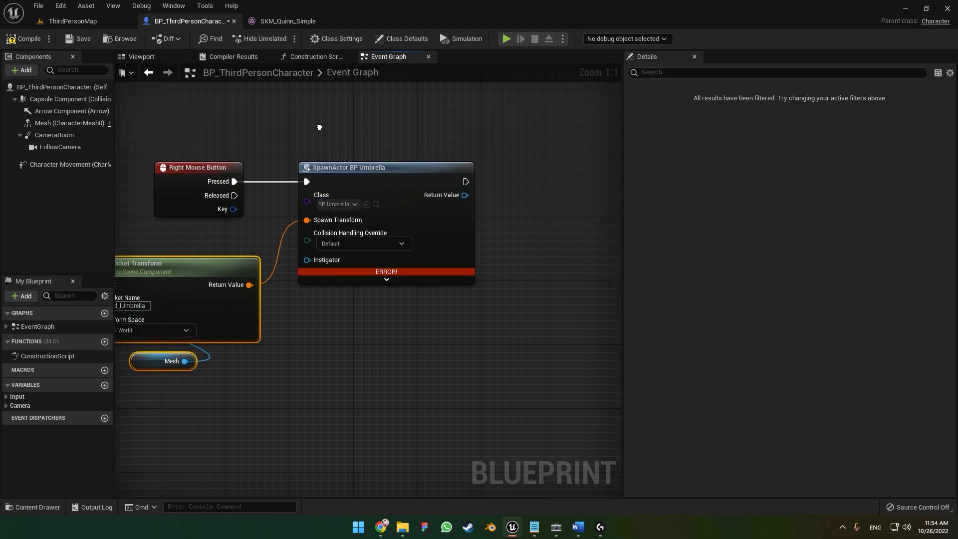
{"action": "left_click", "coordinate": [25, 39]}
{"action": "right_click_drag", "start_coordinate": [244, 350], "coordinate": [348, 341]}
Attach the umbrella mesh as a preview asset to the hand_lUmbrella socket in SKM_Quinn_Simple
{"action": "left_click", "coordinate": [285, 21]}
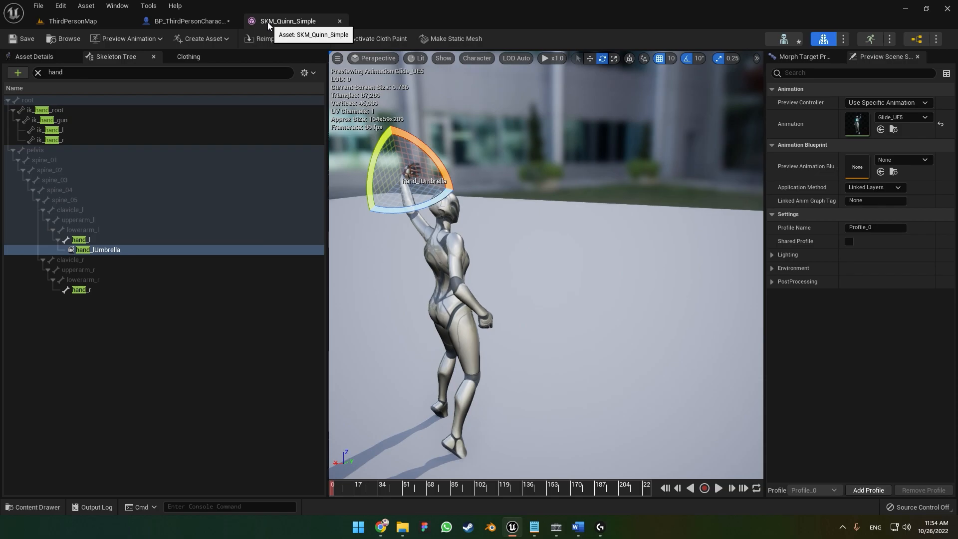
{"action": "right_click", "coordinate": [113, 250]}
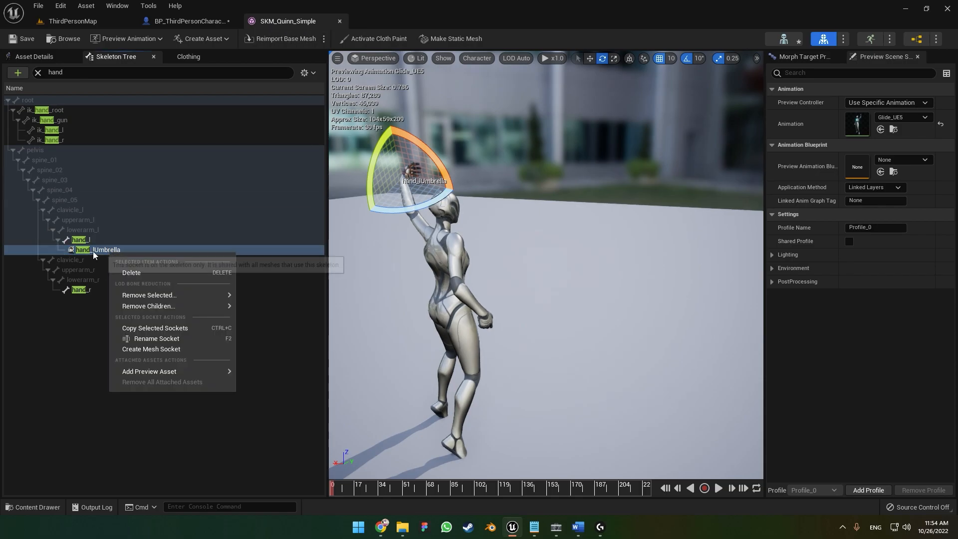
{"action": "mouse_move", "coordinate": [184, 371]}
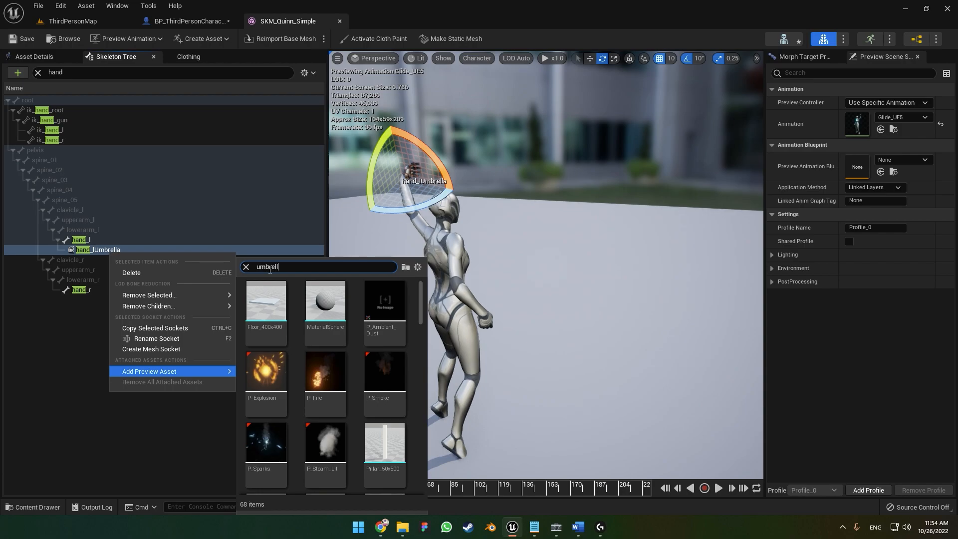
{"action": "left_click", "coordinate": [260, 302]}
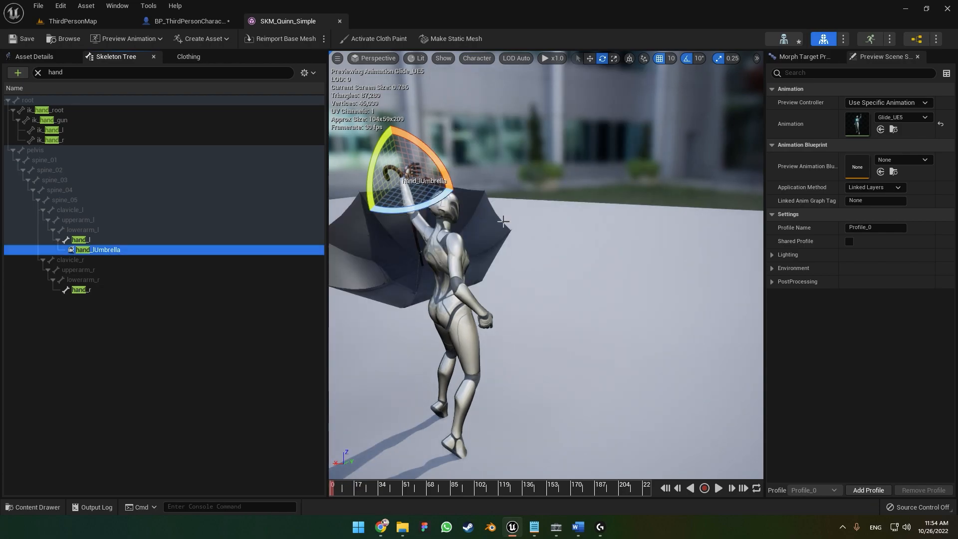
Rotate the hand_lUmbrella socket so the umbrella stands upright overhead, and check it with the Glide_UE5 preview playing
{"action": "right_click_drag", "start_coordinate": [469, 172], "coordinate": [510, 194]}
{"action": "key", "text": "a"}
{"action": "key", "text": "d"}
{"action": "left_click_drag", "start_coordinate": [419, 133], "coordinate": [382, 177]}
{"action": "key", "text": "a"}
{"action": "mouse_move", "coordinate": [419, 150]}
{"action": "right_mouse_down"}
{"action": "mouse_move", "coordinate": [549, 157]}
{"action": "mouse_move", "coordinate": [489, 133]}
{"action": "mouse_move", "coordinate": [469, 149]}
{"action": "mouse_move", "coordinate": [423, 139]}
{"action": "right_mouse_up"}
{"action": "key", "text": "w"}
{"action": "key", "text": "d"}
{"action": "left_click_drag", "start_coordinate": [563, 206], "coordinate": [533, 220]}
{"action": "left_click_drag", "start_coordinate": [522, 257], "coordinate": [541, 263]}
{"action": "left_click", "coordinate": [718, 489]}
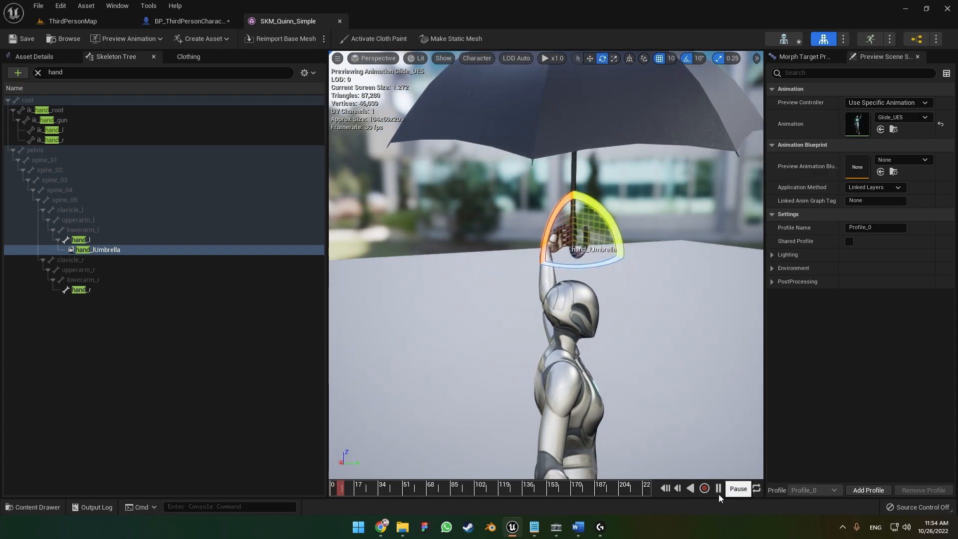
{"action": "left_click_drag", "start_coordinate": [369, 493], "coordinate": [330, 492]}
Move the hand_lUmbrella socket to fit the umbrella handle into the left hand's grip and save the mesh
{"action": "right_click_drag", "start_coordinate": [643, 400], "coordinate": [734, 380]}
{"action": "right_click_drag", "start_coordinate": [545, 264], "coordinate": [559, 299]}
{"action": "left_click_drag", "start_coordinate": [454, 259], "coordinate": [451, 271]}
{"action": "right_click_drag", "start_coordinate": [451, 271], "coordinate": [419, 249]}
{"action": "left_click_drag", "start_coordinate": [560, 225], "coordinate": [569, 226]}
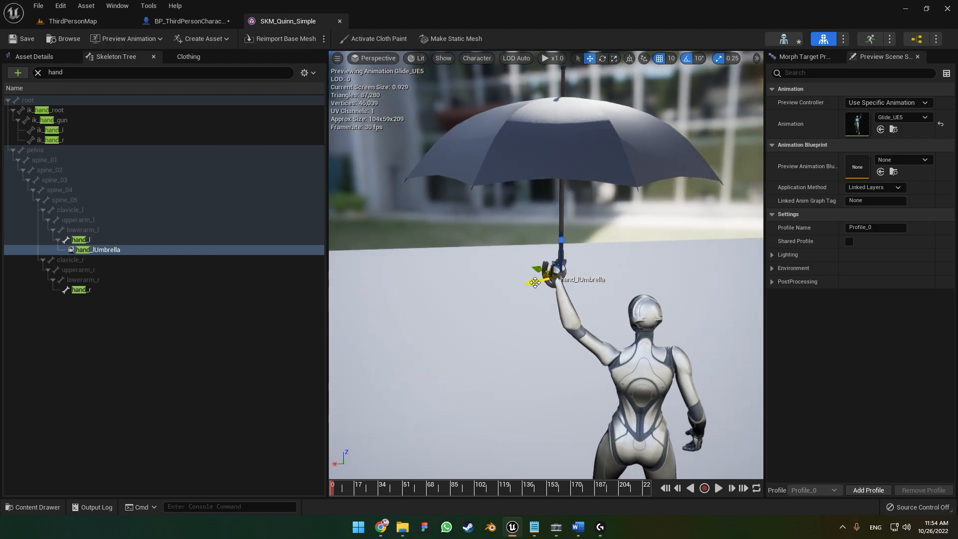
{"action": "left_click_drag", "start_coordinate": [535, 283], "coordinate": [547, 282]}
{"action": "right_click_drag", "start_coordinate": [599, 293], "coordinate": [571, 296]}
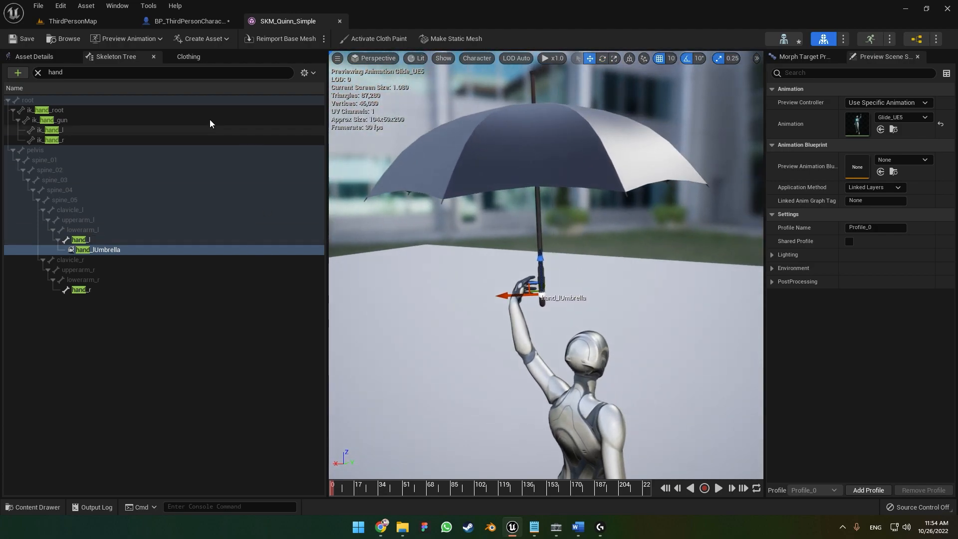
{"action": "left_click", "coordinate": [18, 40]}
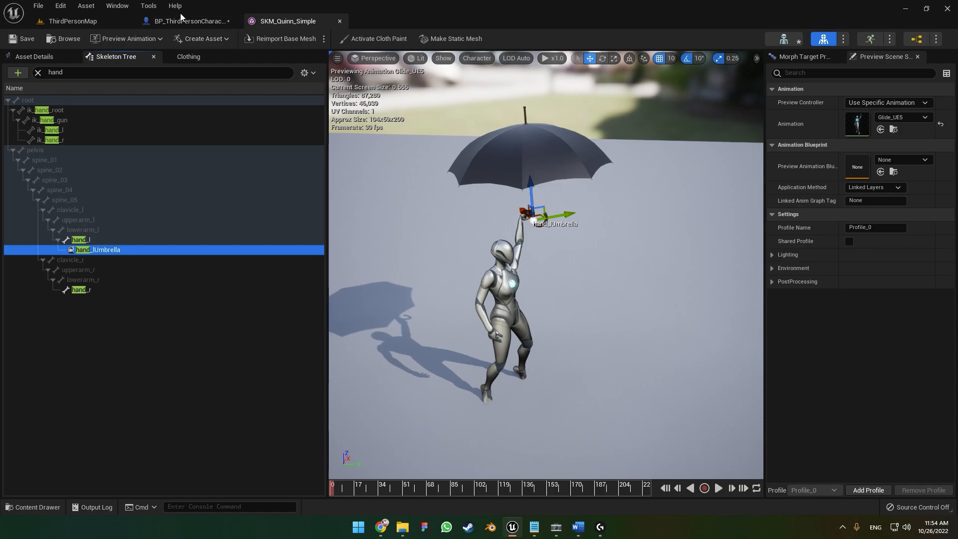
Play-test spawning the umbrella with the right mouse button while the character walks forward, and end the play session
{"action": "left_click", "coordinate": [182, 20]}
{"action": "right_click_drag", "start_coordinate": [228, 217], "coordinate": [456, 154]}
{"action": "scroll", "coordinate": [402, 241], "scroll_direction": "down", "scroll_amount": 3}
{"action": "scroll", "coordinate": [401, 240], "scroll_direction": "up", "scroll_amount": 3}
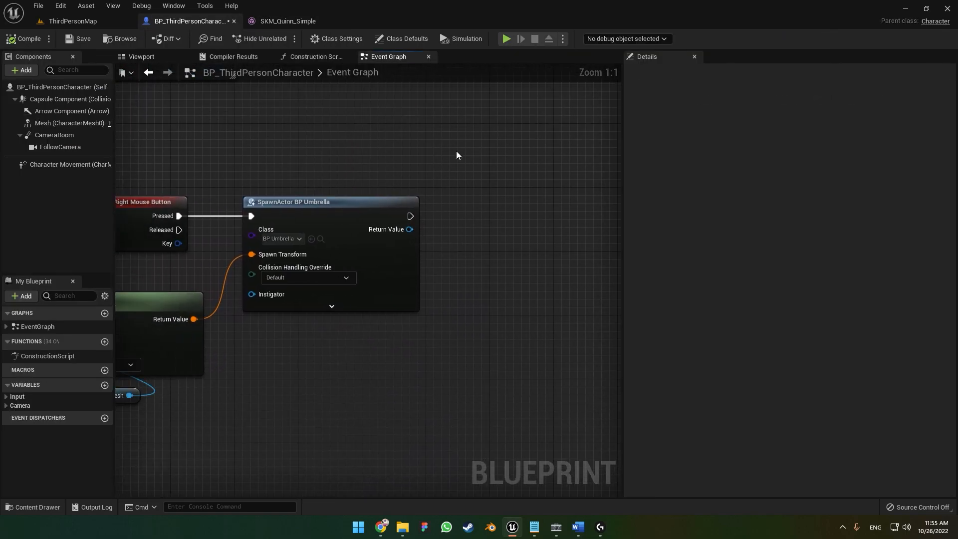
{"action": "left_click", "coordinate": [504, 40]}
{"action": "left_click", "coordinate": [545, 155]}
{"action": "key", "text": "w"}
{"action": "right_click", "coordinate": [545, 156]}
{"action": "key", "text": "w"}
{"action": "key", "text": "Escape"}
Add an Attach Actor To Component node after SpawnActor BP Umbrella and line it up with the execution flow
{"action": "left_click_drag", "start_coordinate": [394, 223], "coordinate": [466, 220]}
{"action": "type", "text": "ATTACH"}
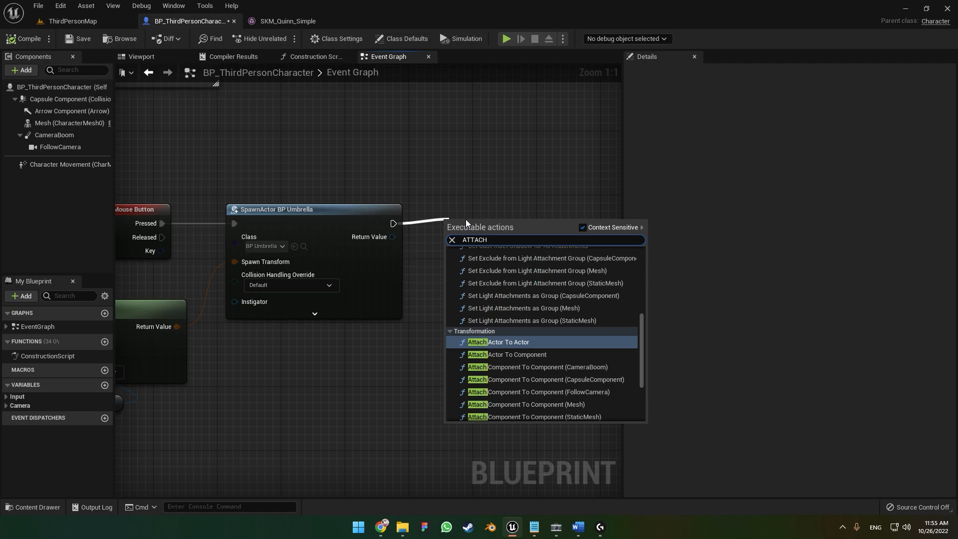
{"action": "key", "text": "Down"}
{"action": "key", "text": "Return"}
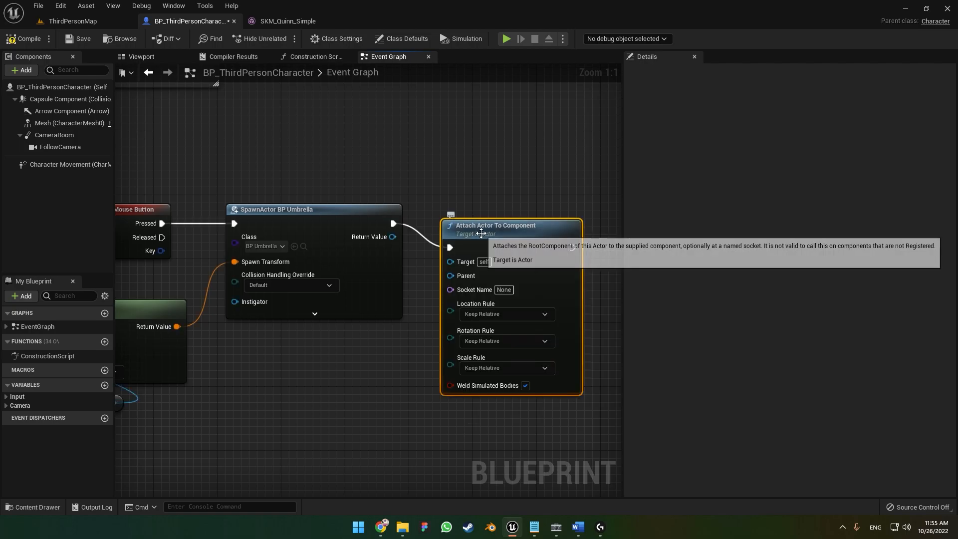
{"action": "right_click_drag", "start_coordinate": [471, 264], "coordinate": [530, 216]}
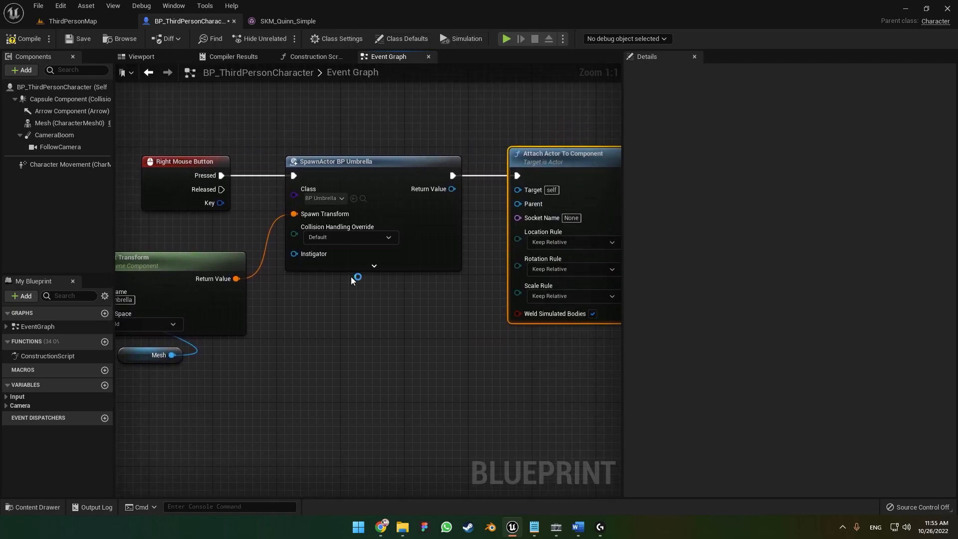
Wire Mesh through a reroute node to the attach node's Parent, and the spawned umbrella's return value to its Target
{"action": "left_click_drag", "start_coordinate": [331, 379], "coordinate": [530, 204]}
{"action": "double_click", "coordinate": [484, 208]}
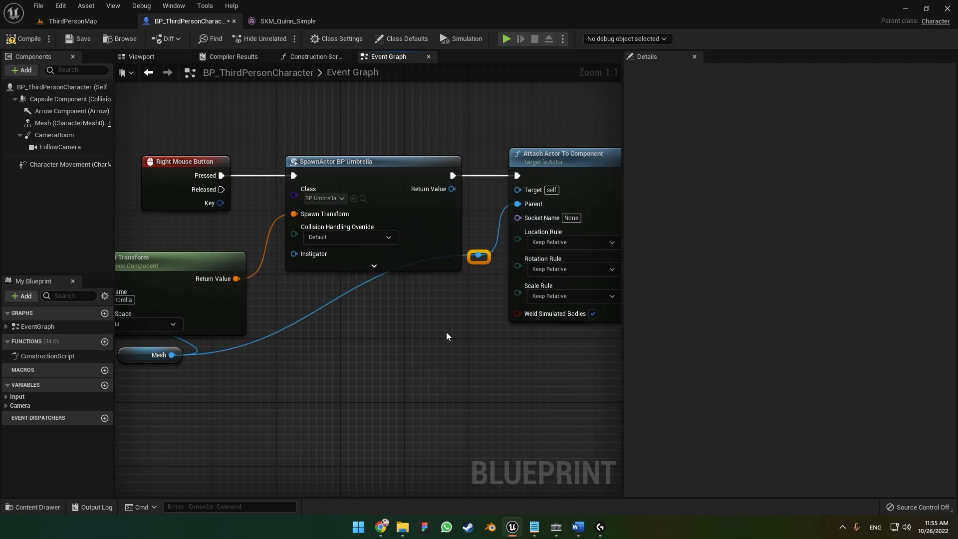
{"action": "right_click_drag", "start_coordinate": [513, 336], "coordinate": [450, 342]}
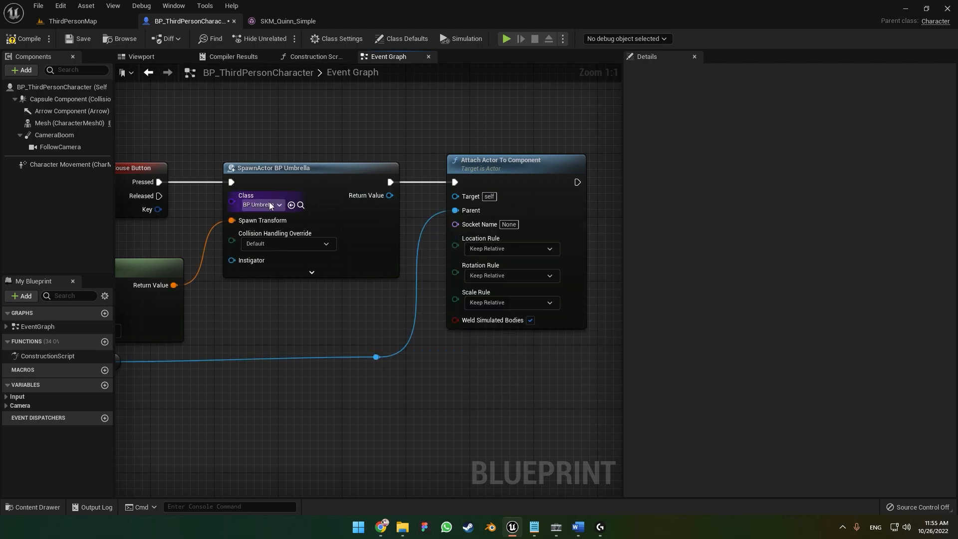
{"action": "left_click_drag", "start_coordinate": [389, 195], "coordinate": [456, 196]}
{"action": "scroll", "coordinate": [455, 200], "scroll_direction": "down", "scroll_amount": 2}
{"action": "scroll", "coordinate": [394, 244], "scroll_direction": "up", "scroll_amount": 1}
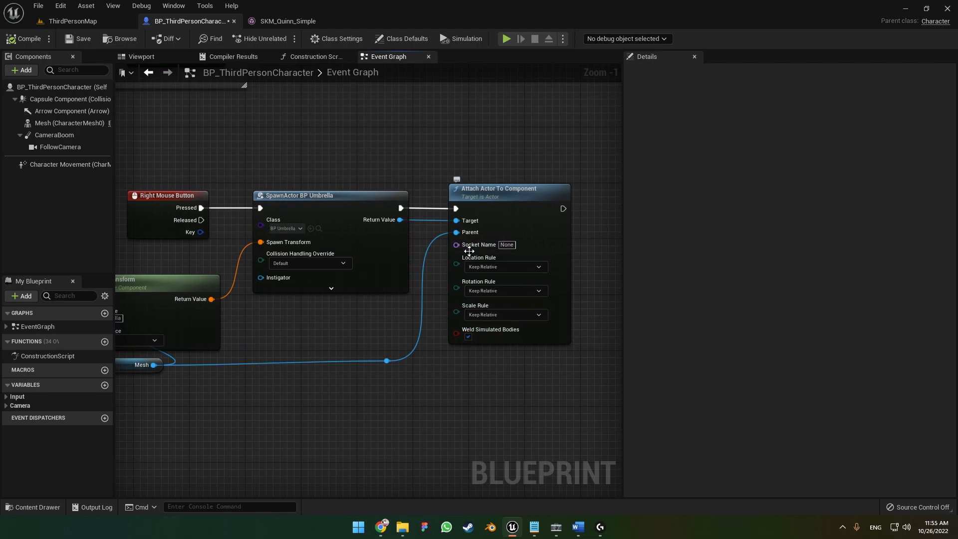
Copy the socket name hand_lUmbrella from Get Socket Transform into the Attach Actor To Component node's Socket Name
{"action": "right_click_drag", "start_coordinate": [168, 333], "coordinate": [259, 275]}
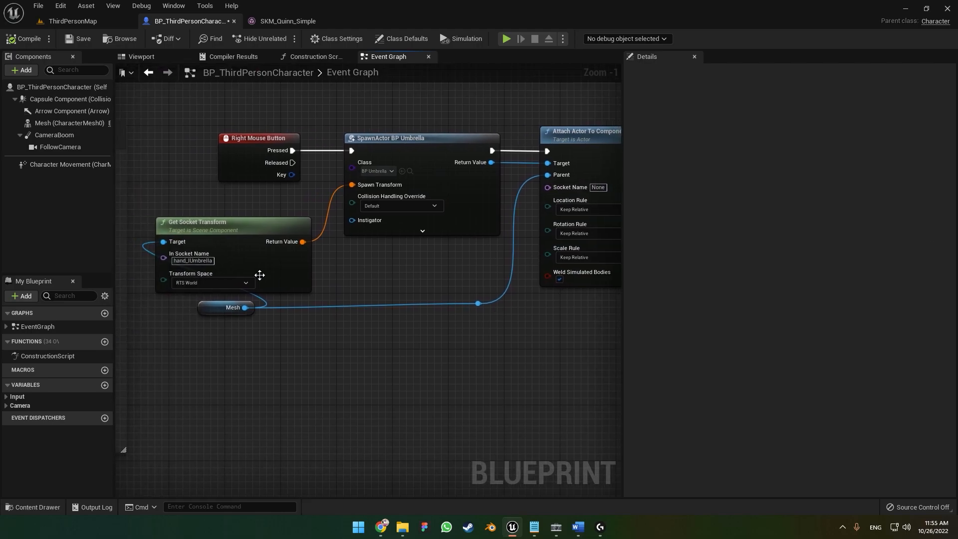
{"action": "left_click", "coordinate": [199, 261]}
{"action": "key", "text": "ctrl+c"}
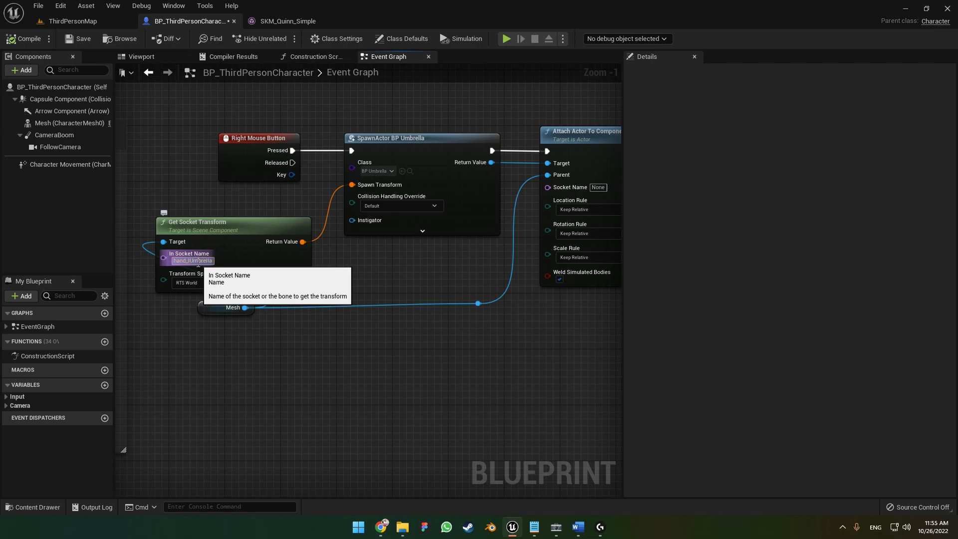
{"action": "left_click", "coordinate": [598, 187]}
{"action": "key", "text": "ctrl+v"}
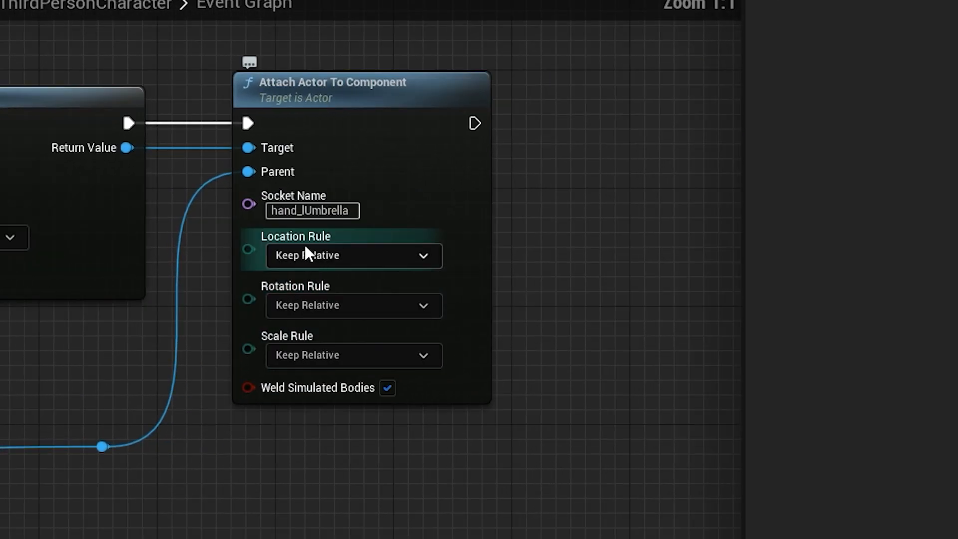
Set the attach node's Location, Rotation and Scale Rules to Snap to Target
{"action": "left_click", "coordinate": [333, 254]}
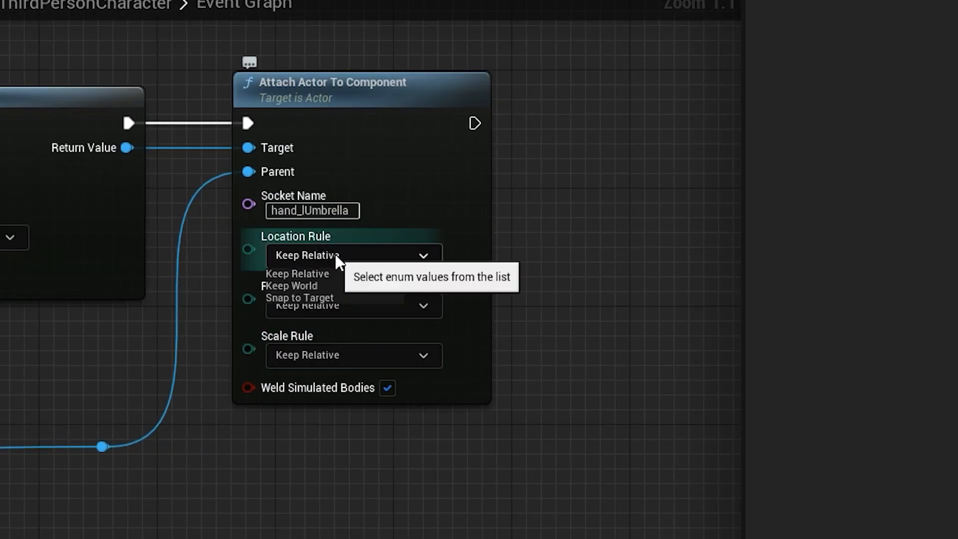
{"action": "left_click", "coordinate": [292, 297]}
{"action": "left_click", "coordinate": [322, 305]}
{"action": "left_click", "coordinate": [314, 348]}
{"action": "left_click", "coordinate": [314, 355]}
{"action": "left_click", "coordinate": [312, 398]}
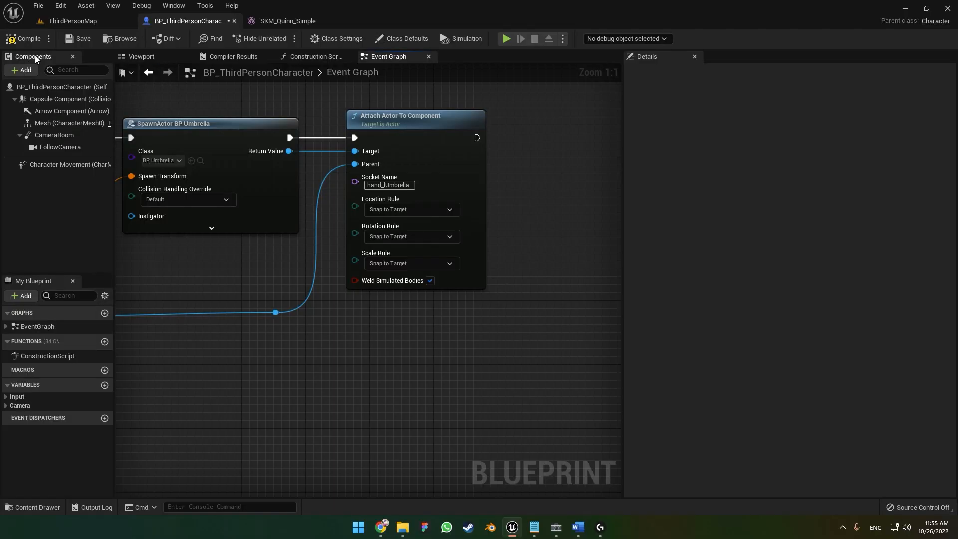
Play-test the umbrella attachment while running and jumping with the character, and end the play session
{"action": "left_click", "coordinate": [506, 39]}
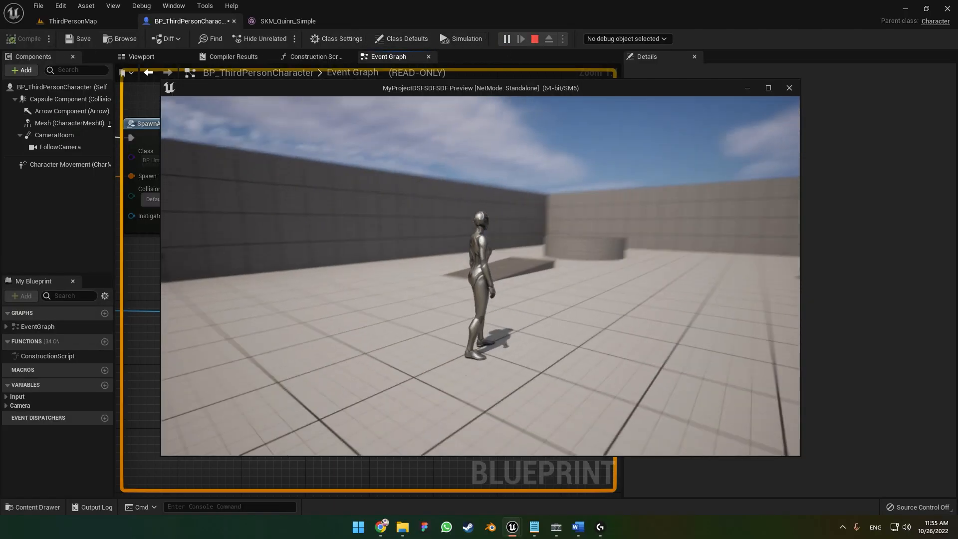
{"action": "key", "text": "w"}
{"action": "key", "text": "e"}
{"action": "key", "text": "w"}
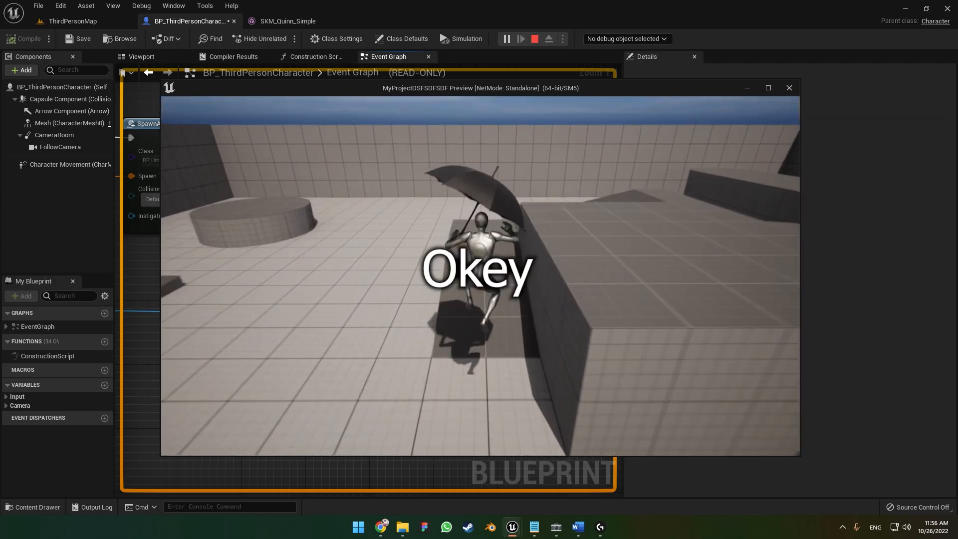
{"action": "key", "text": "space"}
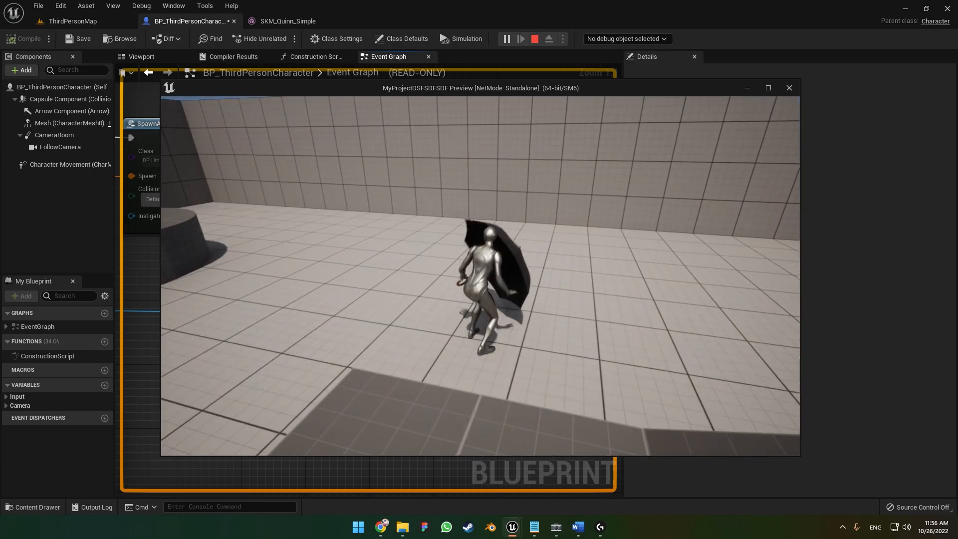
{"action": "key", "text": "Escape"}
Collapse the spawn and attach nodes into a graph named Spawn / Attach and align it with the Right Mouse Button event
{"action": "right_click_drag", "start_coordinate": [152, 322], "coordinate": [227, 357]}
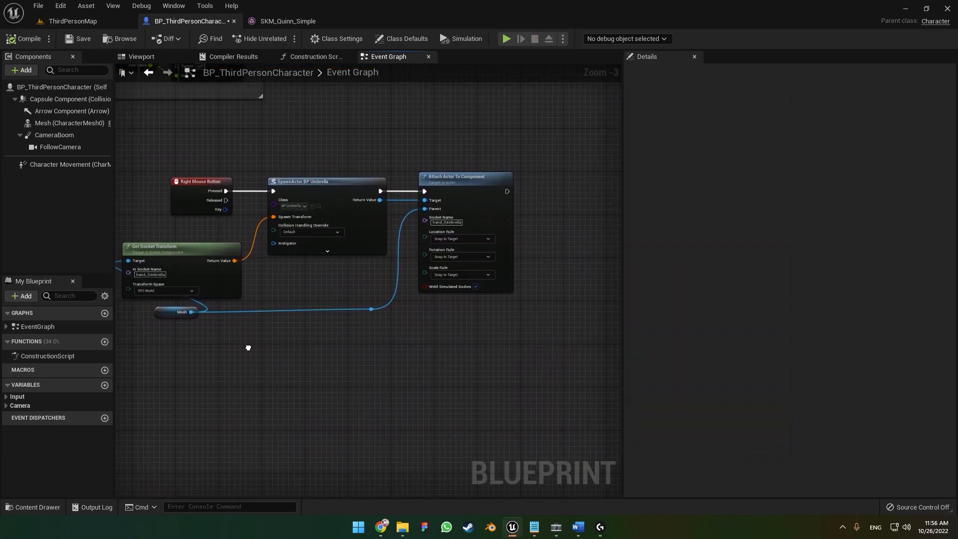
{"action": "left_click_drag", "start_coordinate": [529, 243], "coordinate": [529, 243]}
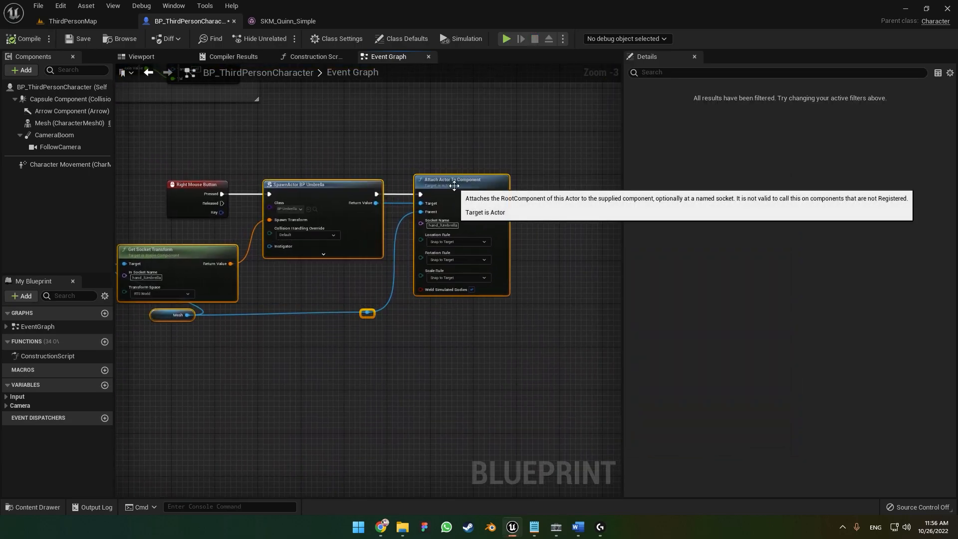
{"action": "right_click", "coordinate": [454, 184]}
{"action": "left_click", "coordinate": [504, 312]}
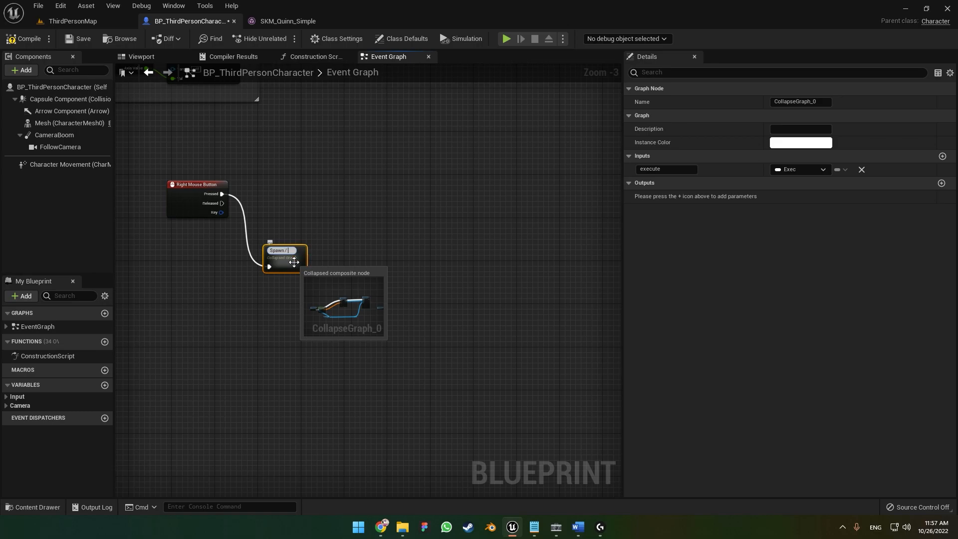
{"action": "key", "text": "Return"}
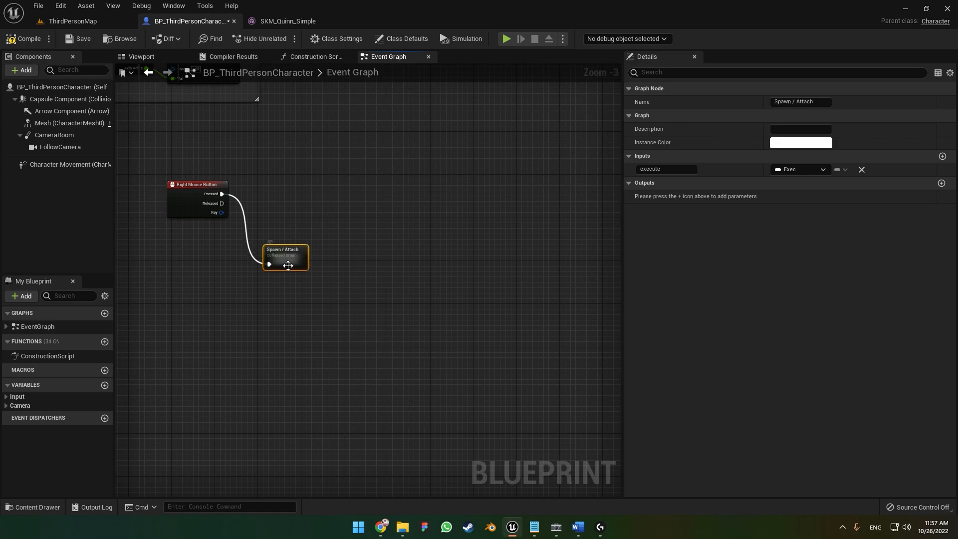
{"action": "left_click_drag", "start_coordinate": [287, 251], "coordinate": [286, 187]}
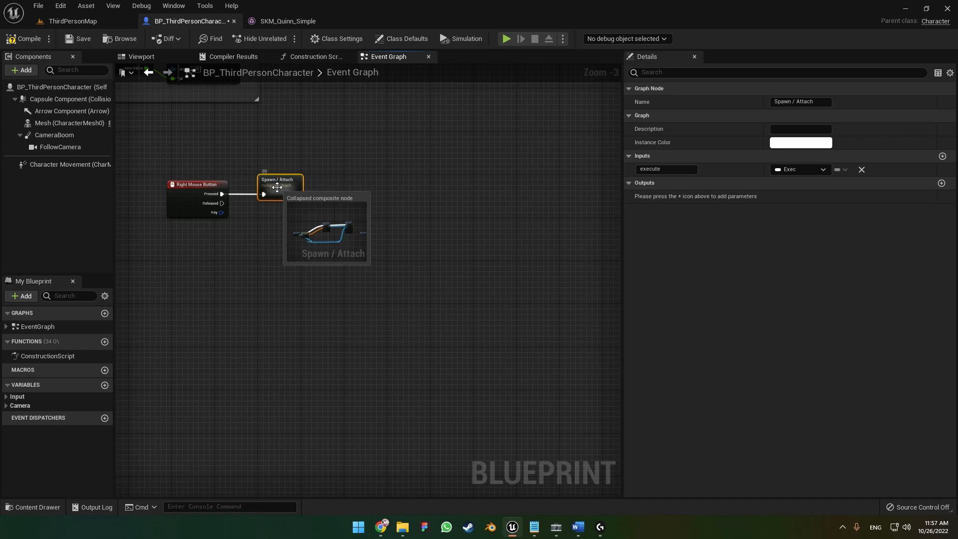
Inside Spawn / Attach, wire the attach node's execution output to the Outputs node, line them up, and return to the Event Graph
{"action": "double_click", "coordinate": [277, 183]}
{"action": "left_click_drag", "start_coordinate": [401, 214], "coordinate": [429, 270]}
{"action": "left_click_drag", "start_coordinate": [429, 270], "coordinate": [465, 206]}
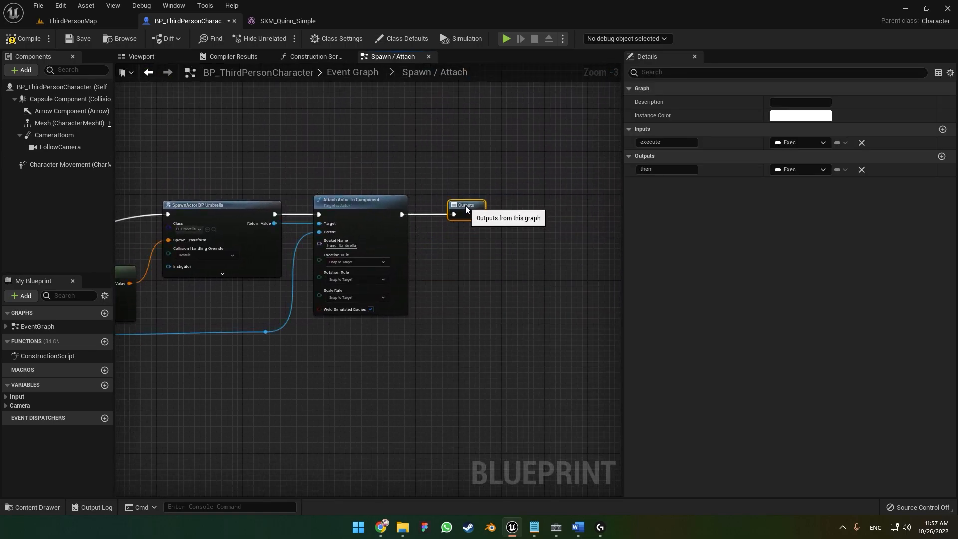
{"action": "left_click", "coordinate": [362, 74]}
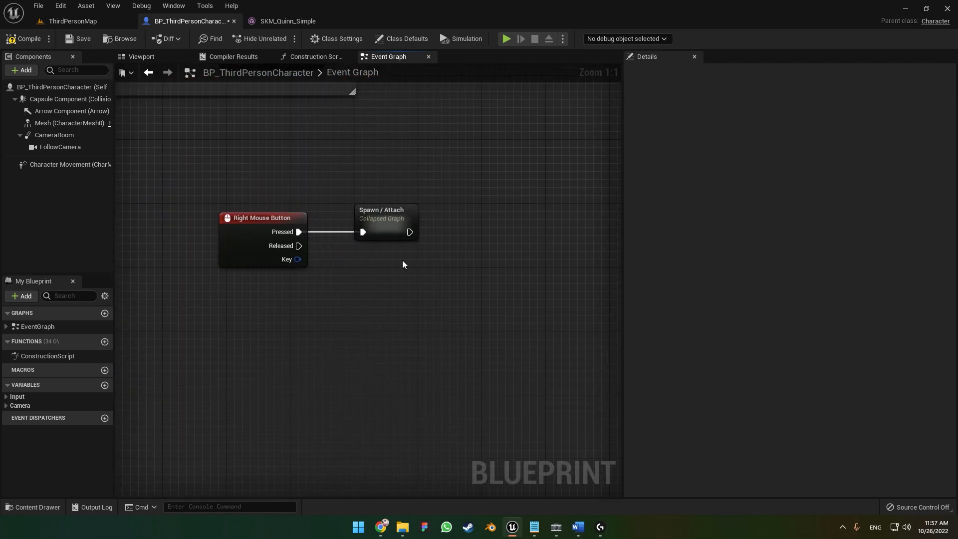
Play-test jumping with and without the spawned umbrella, and end the play session
{"action": "left_click", "coordinate": [506, 38]}
{"action": "key", "text": "space"}
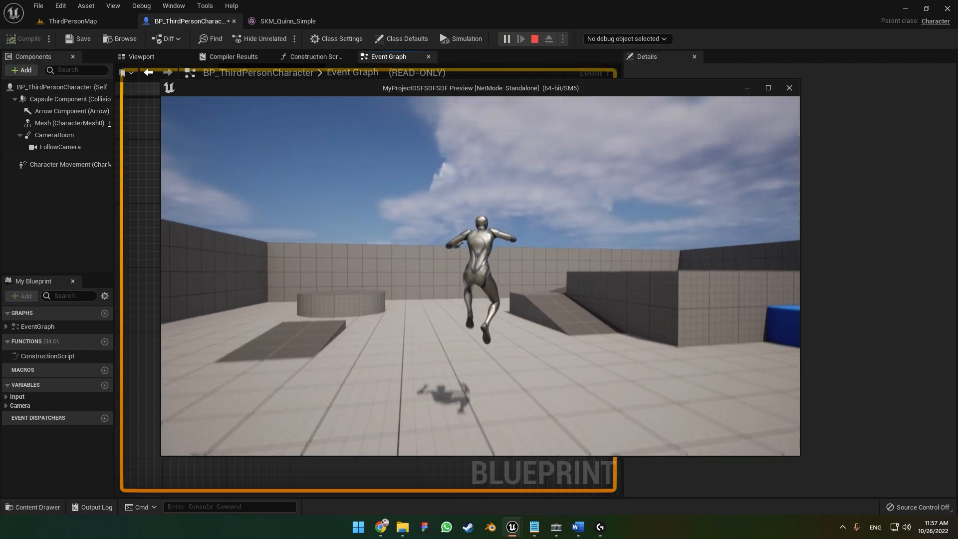
{"action": "key", "text": "space"}
{"action": "right_click", "coordinate": [481, 276]}
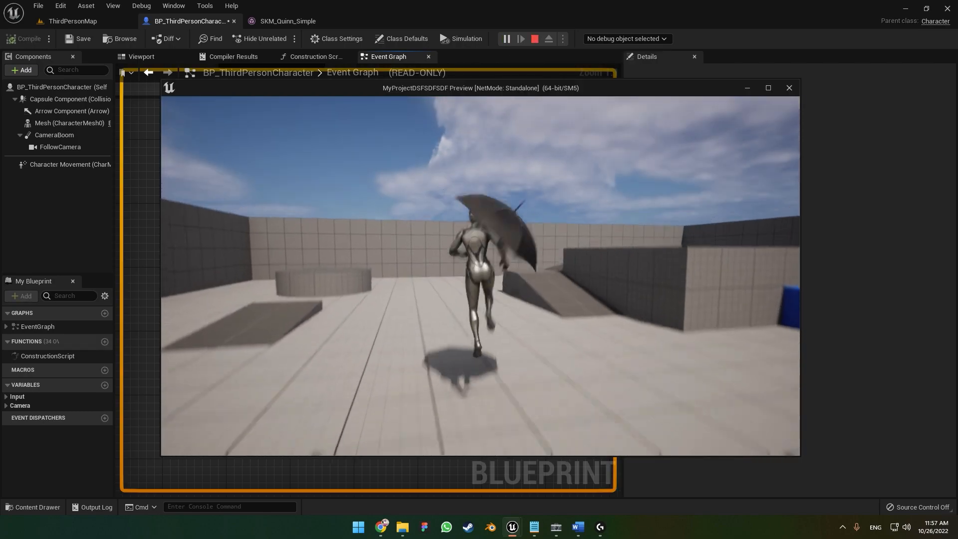
{"action": "key", "text": "space"}
{"action": "key", "text": "space"}
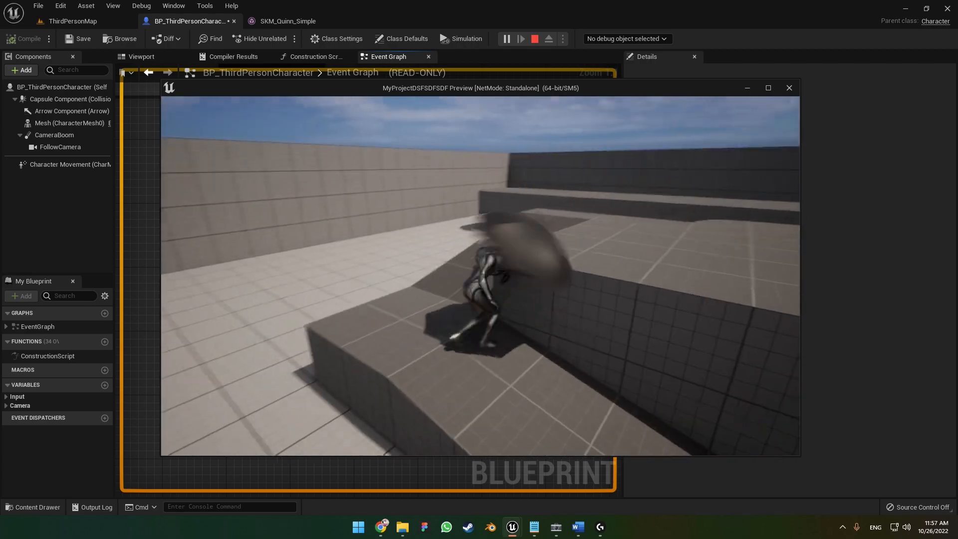
{"action": "key", "text": "space"}
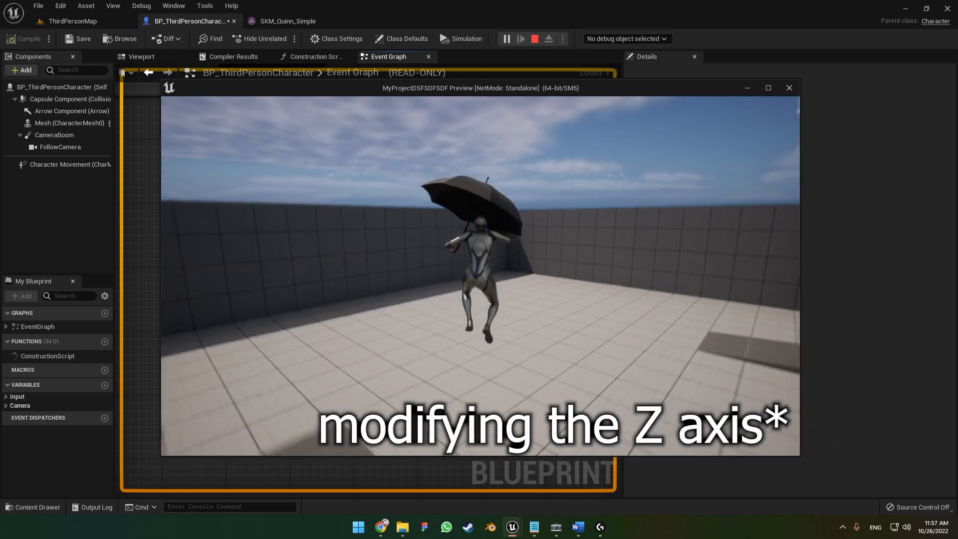
{"action": "key", "text": "Escape"}
Add a Character Movement reference with a Get Velocity node, and split the node's Velocity output pin
{"action": "left_click_drag", "start_coordinate": [53, 168], "coordinate": [275, 303]}
{"action": "right_click_drag", "start_coordinate": [348, 319], "coordinate": [302, 319]}
{"action": "left_click_drag", "start_coordinate": [300, 313], "coordinate": [358, 231]}
{"action": "type", "text": "get veloc"}
{"action": "scroll", "coordinate": [484, 385], "scroll_direction": "down", "scroll_amount": 5}
{"action": "left_click", "coordinate": [436, 424]}
{"action": "left_click_drag", "start_coordinate": [378, 245], "coordinate": [315, 277]}
{"action": "right_click", "coordinate": [361, 274]}
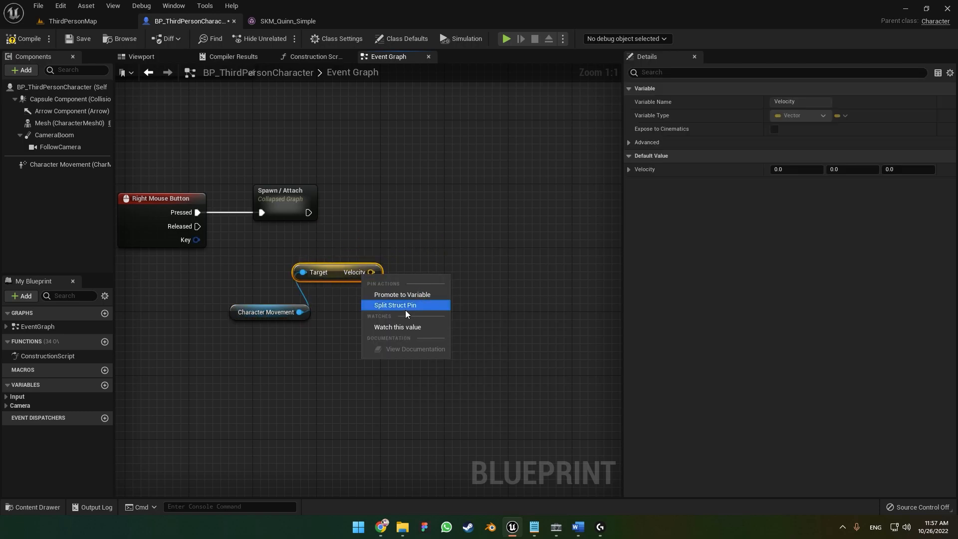
{"action": "left_click", "coordinate": [405, 305]}
Add a Set Velocity node from Character Movement and connect it after Spawn / Attach
{"action": "left_click_drag", "start_coordinate": [276, 329], "coordinate": [349, 200]}
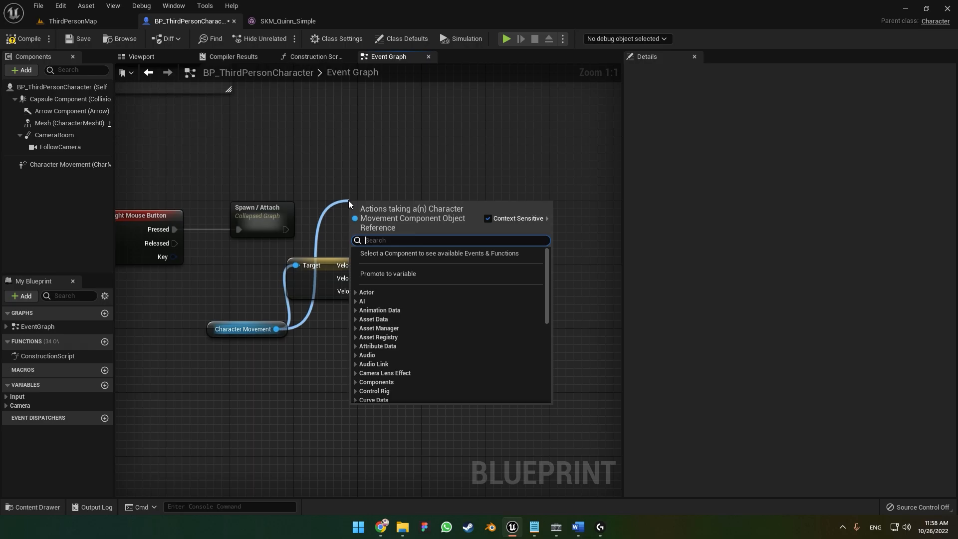
{"action": "type", "text": "set veloci"}
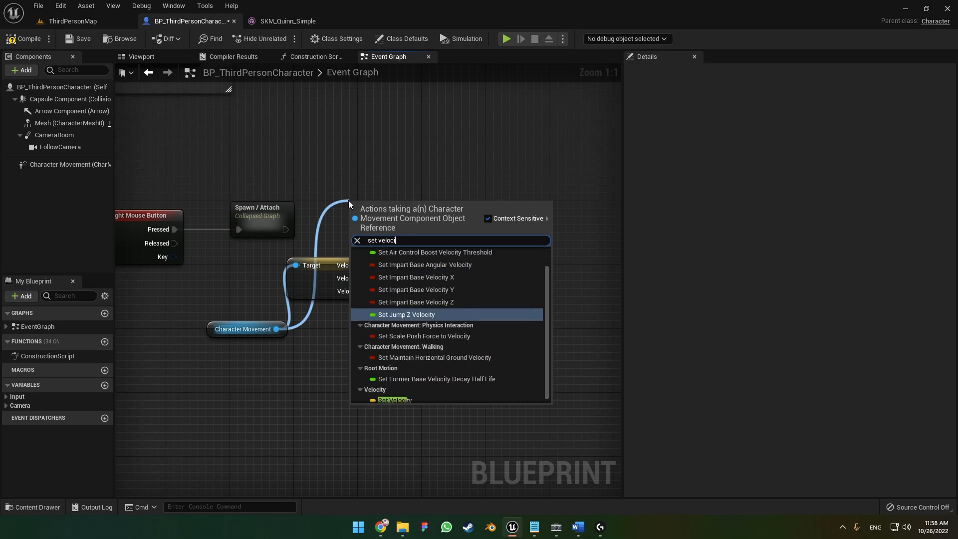
{"action": "scroll", "coordinate": [348, 202], "scroll_direction": "down", "scroll_amount": 2}
{"action": "left_click", "coordinate": [417, 400]}
{"action": "scroll", "coordinate": [435, 333], "scroll_direction": "up", "scroll_amount": 2}
{"action": "left_click_drag", "start_coordinate": [406, 223], "coordinate": [333, 239]}
Line up the Set Velocity node with the execution flow and place the Get Velocity node just above Character Movement
{"action": "left_click_drag", "start_coordinate": [293, 361], "coordinate": [360, 294]}
{"action": "left_click_drag", "start_coordinate": [364, 287], "coordinate": [350, 326]}
{"action": "left_click_drag", "start_coordinate": [441, 226], "coordinate": [416, 241]}
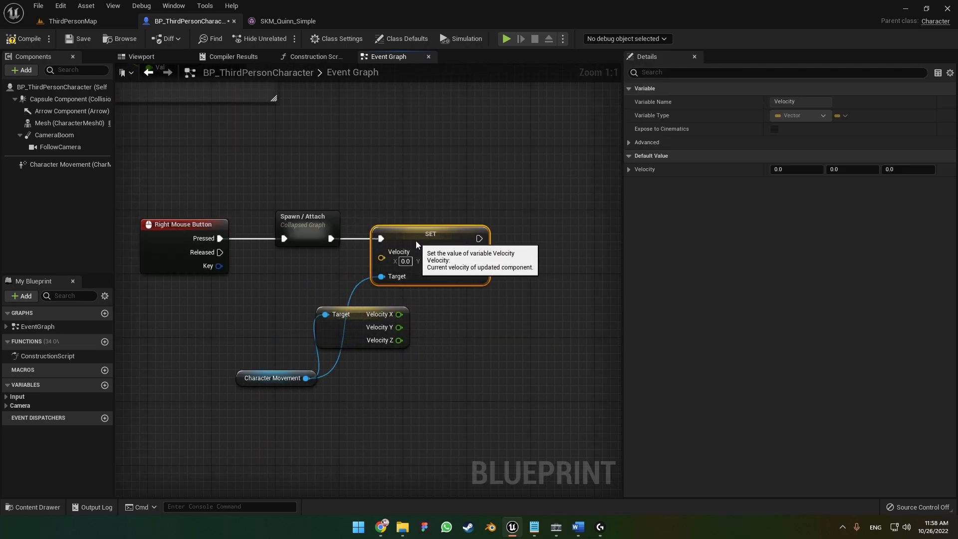
{"action": "right_click_drag", "start_coordinate": [362, 326], "coordinate": [349, 289]}
{"action": "left_click_drag", "start_coordinate": [349, 290], "coordinate": [269, 297]}
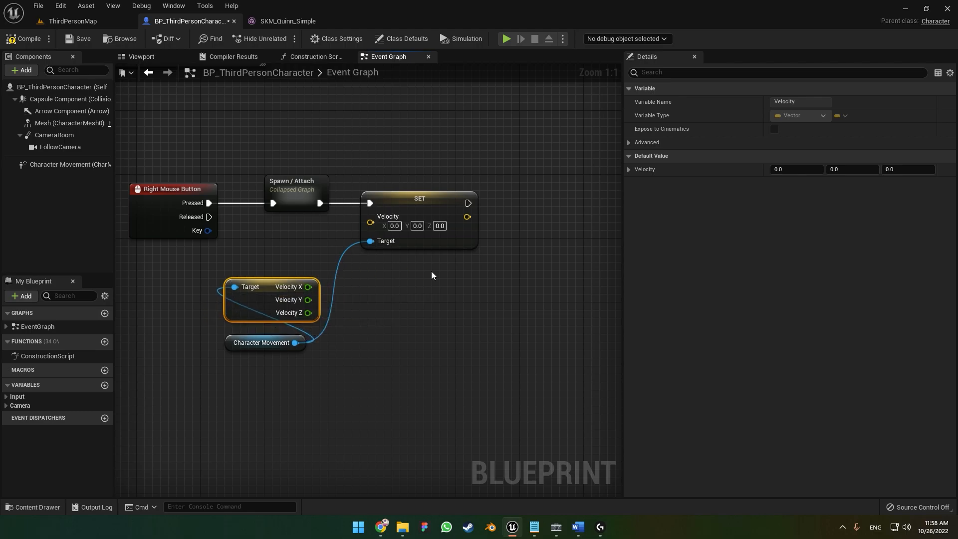
Split the Set node's Velocity input and wire Velocity X and Velocity Y into it from the Get Velocity node
{"action": "right_click", "coordinate": [372, 223]}
{"action": "left_click", "coordinate": [439, 255]}
{"action": "mouse_move", "coordinate": [401, 196]}
{"action": "left_mouse_down"}
{"action": "mouse_move", "coordinate": [415, 196]}
{"action": "mouse_move", "coordinate": [406, 193]}
{"action": "left_mouse_up"}
{"action": "left_click", "coordinate": [336, 231]}
{"action": "right_click_drag", "start_coordinate": [332, 229], "coordinate": [291, 250]}
{"action": "left_click_drag", "start_coordinate": [277, 288], "coordinate": [348, 218]}
{"action": "left_click_drag", "start_coordinate": [276, 301], "coordinate": [351, 231]}
{"action": "right_click_drag", "start_coordinate": [544, 93], "coordinate": [448, 91]}
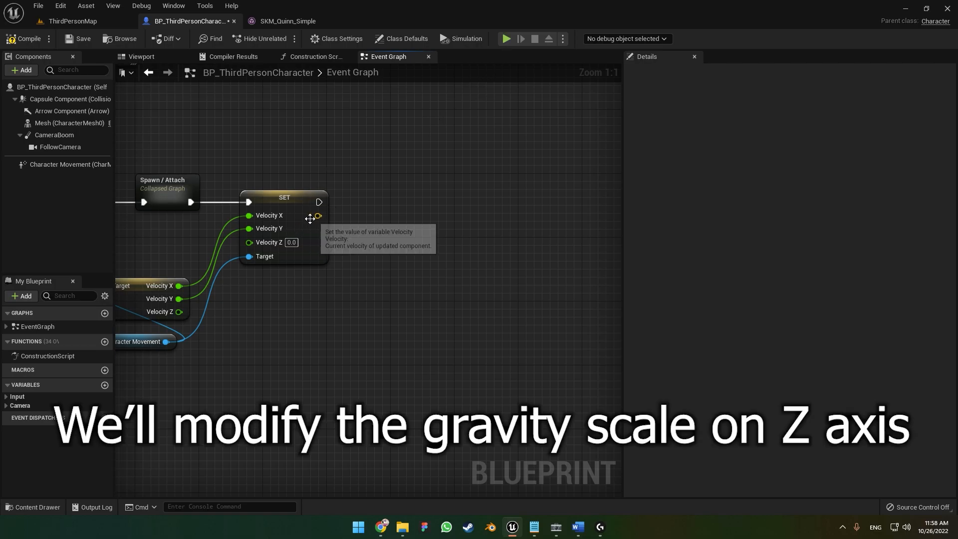
{"action": "right_click_drag", "start_coordinate": [389, 251], "coordinate": [454, 216]}
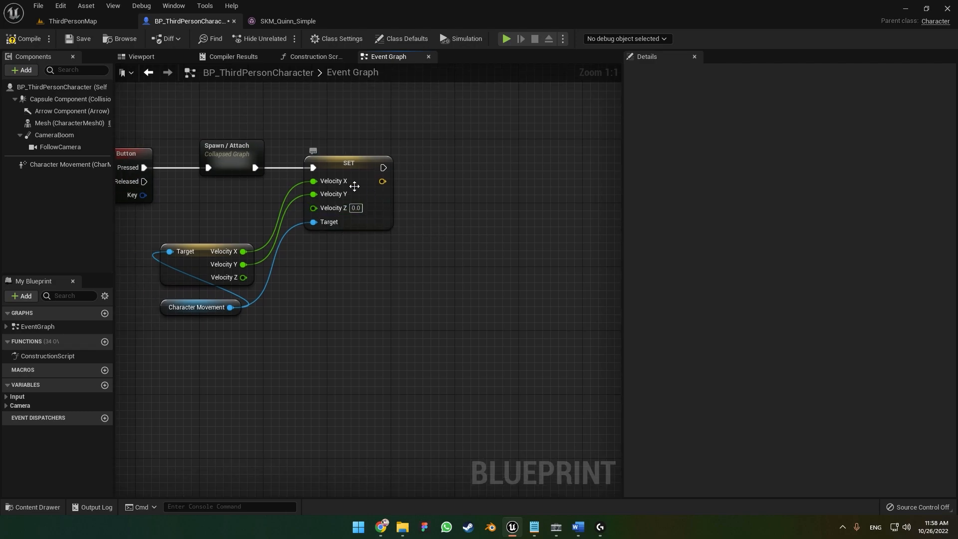
{"action": "left_click", "coordinate": [505, 39]}
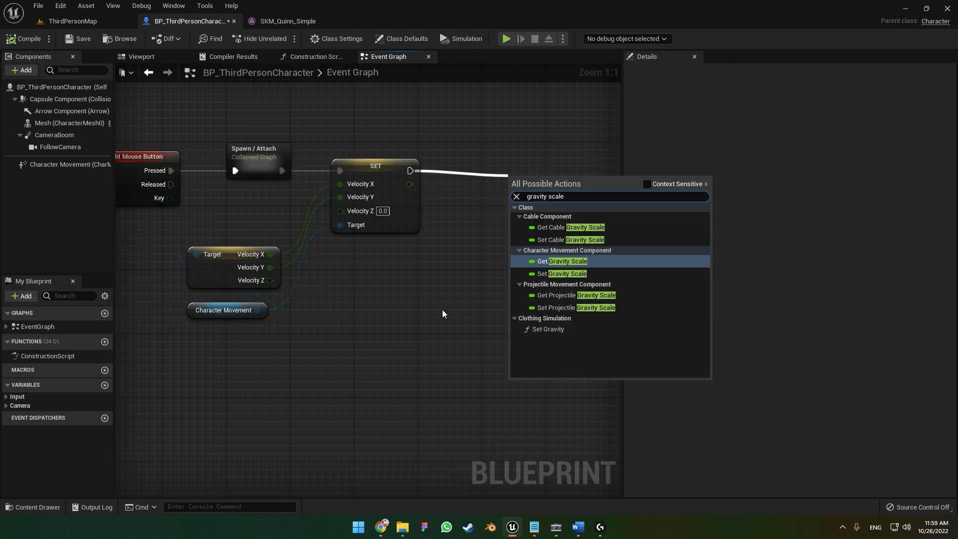
{"action": "left_click", "coordinate": [442, 313]}
Add a Set Gravity Scale node from Character Movement, connect it after Set Velocity, and route its Target wire through a reroute node
{"action": "left_click_drag", "start_coordinate": [257, 310], "coordinate": [491, 188]}
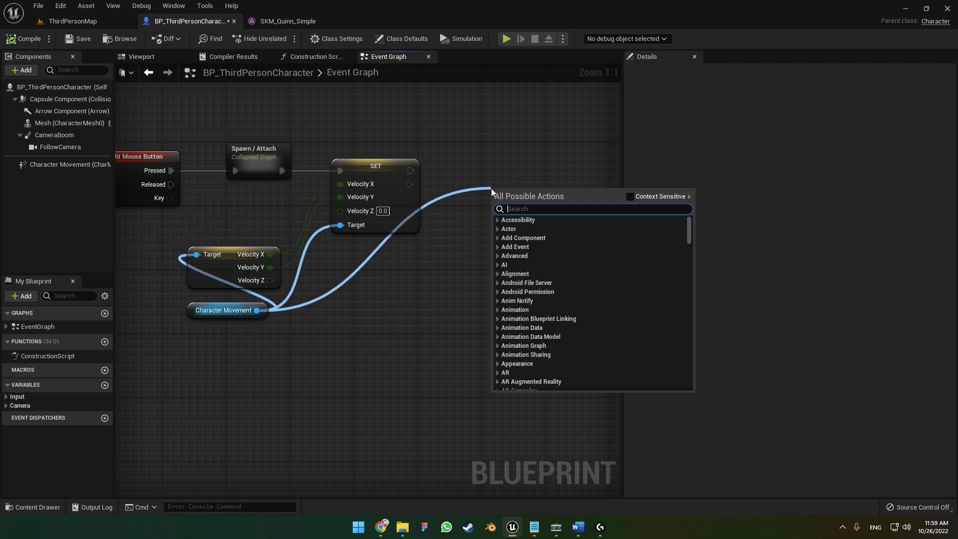
{"action": "type", "text": "gravity scale"}
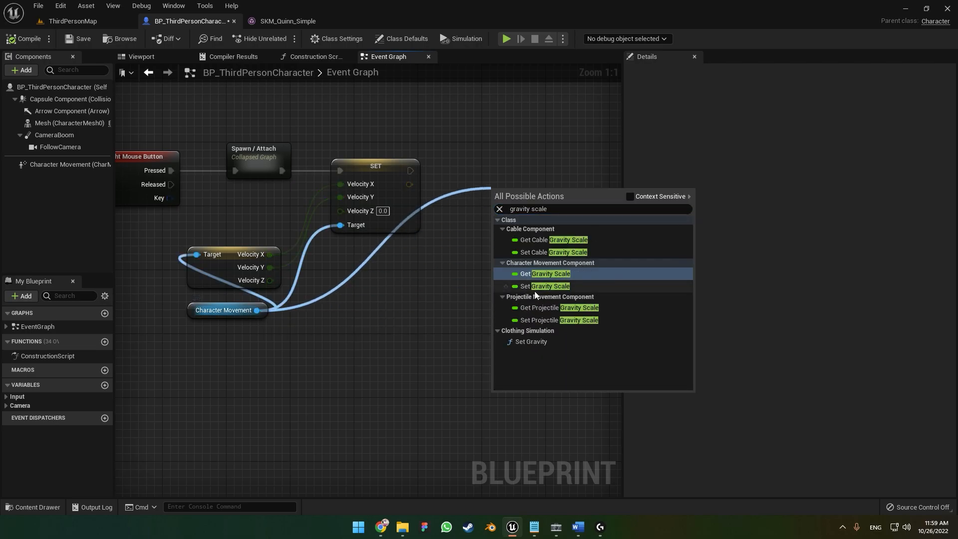
{"action": "left_click", "coordinate": [534, 282]}
{"action": "left_click_drag", "start_coordinate": [542, 193], "coordinate": [520, 169]}
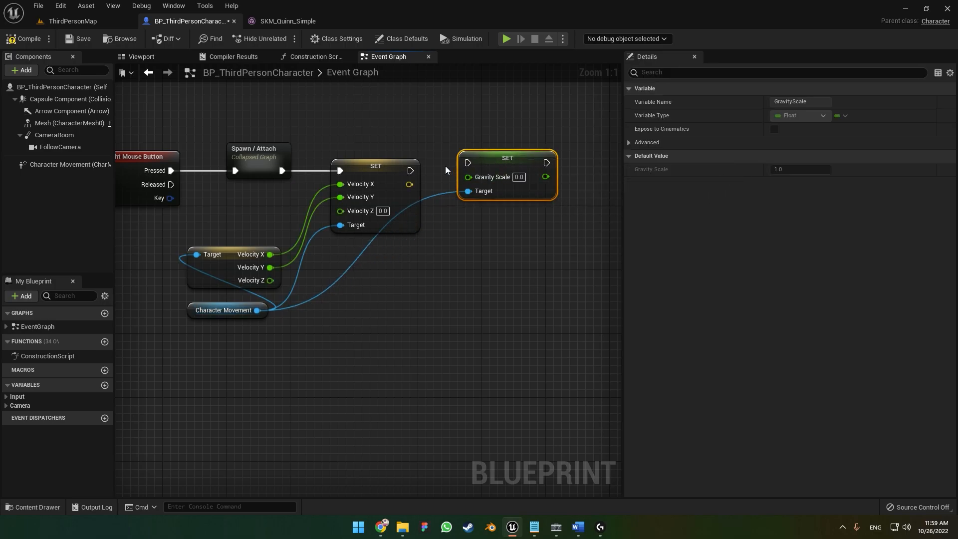
{"action": "left_click_drag", "start_coordinate": [410, 171], "coordinate": [467, 170]}
{"action": "left_click_drag", "start_coordinate": [437, 295], "coordinate": [436, 309]}
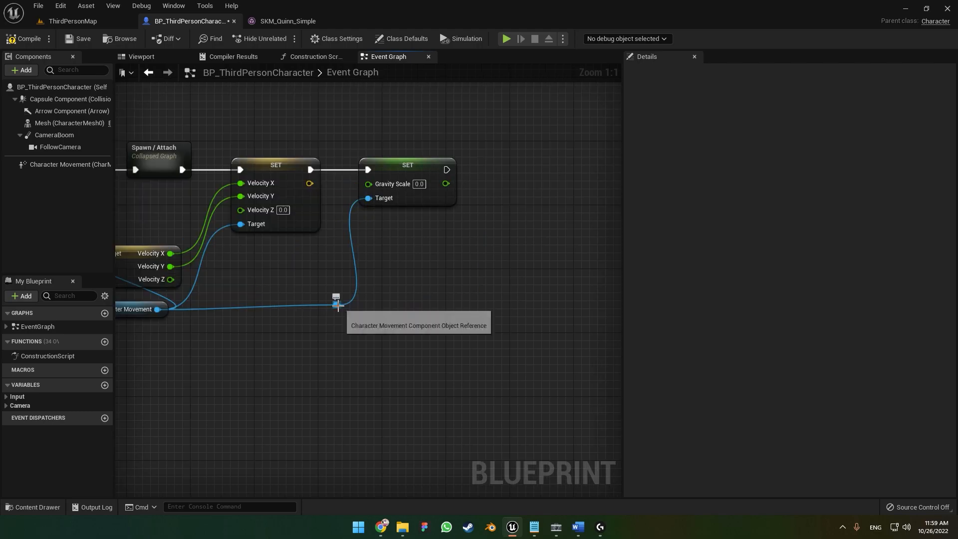
{"action": "mouse_move", "coordinate": [338, 305]}
{"action": "left_mouse_down"}
{"action": "mouse_move", "coordinate": [519, 130]}
{"action": "mouse_move", "coordinate": [274, 335]}
{"action": "mouse_move", "coordinate": [333, 313]}
{"action": "left_mouse_up"}
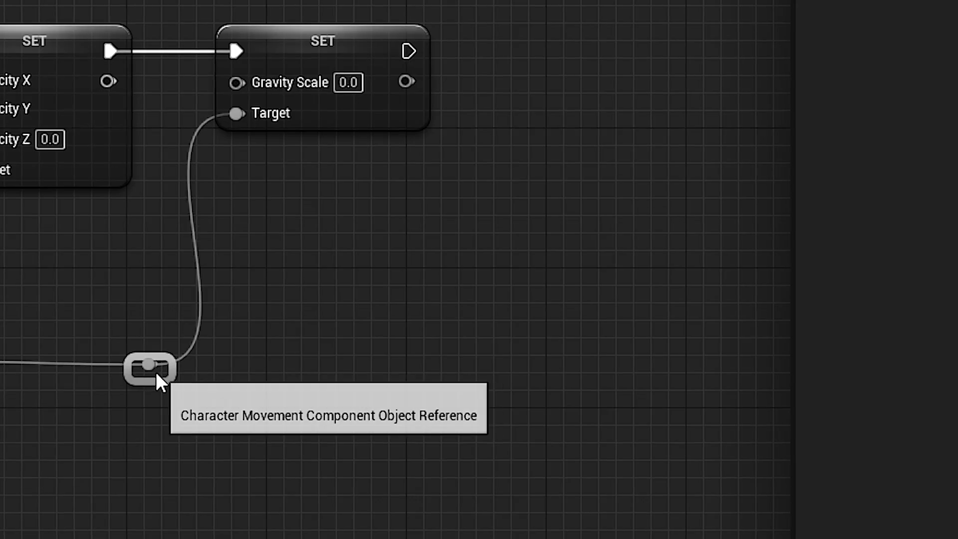
Add a Set Air Control node from the Character Movement reroute node and connect it after Set Gravity Scale
{"action": "left_click_drag", "start_coordinate": [159, 358], "coordinate": [589, 203]}
{"action": "left_click_drag", "start_coordinate": [529, 238], "coordinate": [525, 178]}
{"action": "type", "text": "air"}
{"action": "key", "text": "ctrl+a"}
{"action": "type", "text": "set air c"}
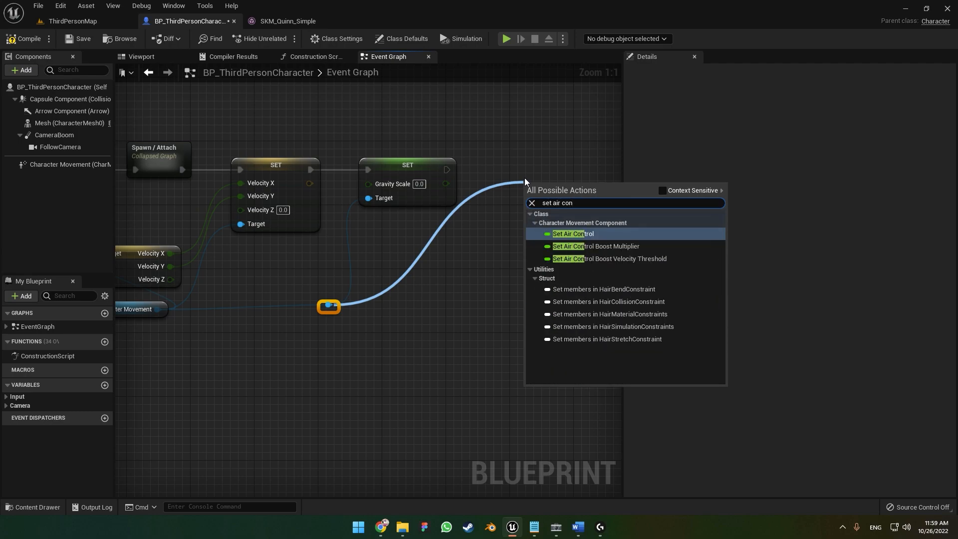
{"action": "key", "text": "Return"}
{"action": "left_click_drag", "start_coordinate": [534, 193], "coordinate": [446, 170]}
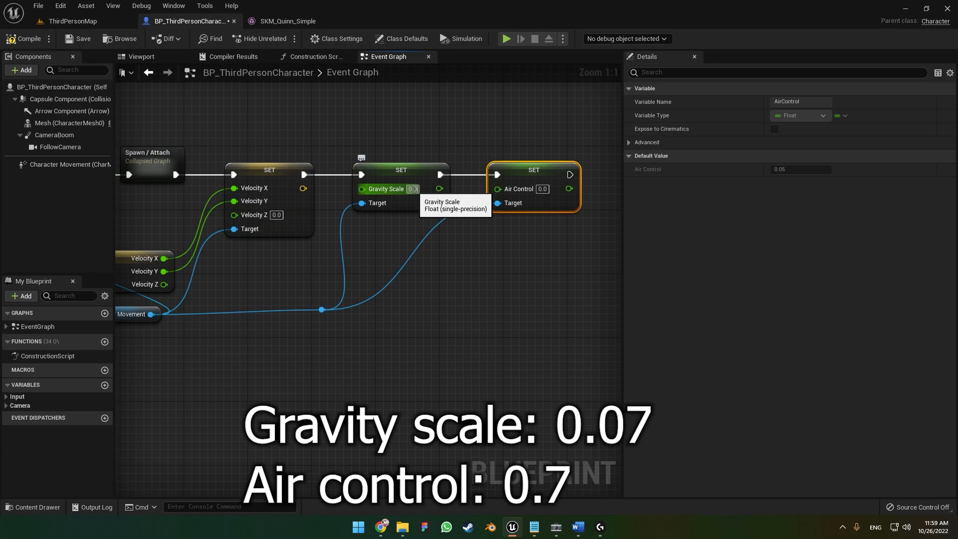
Set Gravity Scale to 0.07 and Air Control to 0.7 on their Set nodes
{"action": "right_click_drag", "start_coordinate": [416, 189], "coordinate": [357, 190]}
{"action": "left_click", "coordinate": [484, 190]}
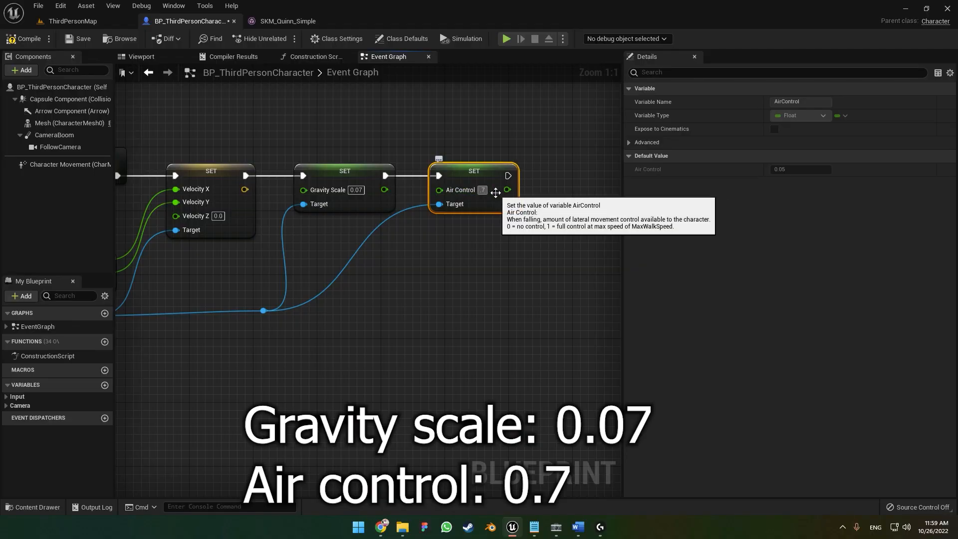
Add a reroute node on the Set Air Control Target wire and align it with the existing reroute node below the Set nodes
{"action": "right_click_drag", "start_coordinate": [496, 193], "coordinate": [508, 182]}
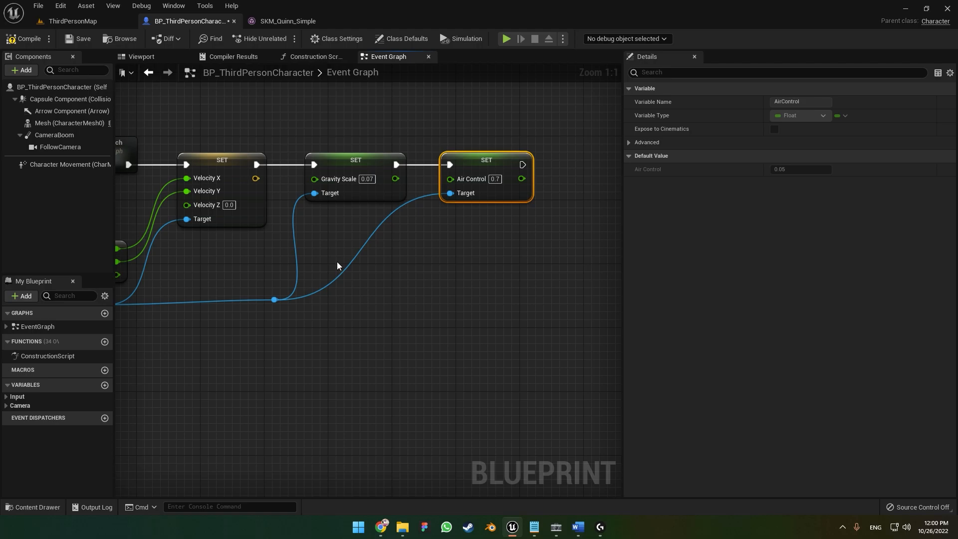
{"action": "double_click", "coordinate": [355, 261]}
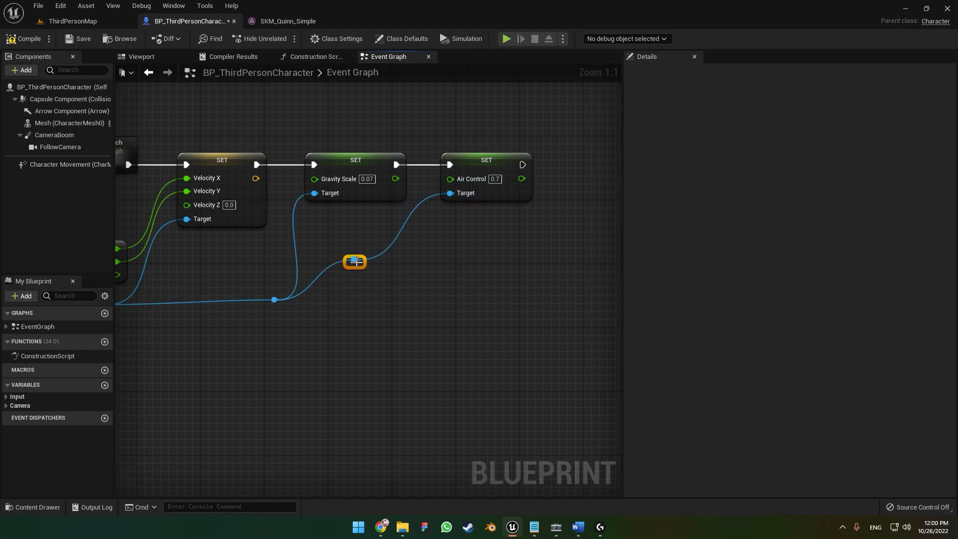
{"action": "left_click_drag", "start_coordinate": [359, 260], "coordinate": [427, 290]}
{"action": "left_click_drag", "start_coordinate": [360, 267], "coordinate": [416, 303]}
{"action": "right_click_drag", "start_coordinate": [388, 340], "coordinate": [444, 340]}
{"action": "scroll", "coordinate": [444, 340], "scroll_direction": "down", "scroll_amount": 2}
{"action": "left_click_drag", "start_coordinate": [269, 324], "coordinate": [217, 274]}
{"action": "left_click", "coordinate": [365, 318]}
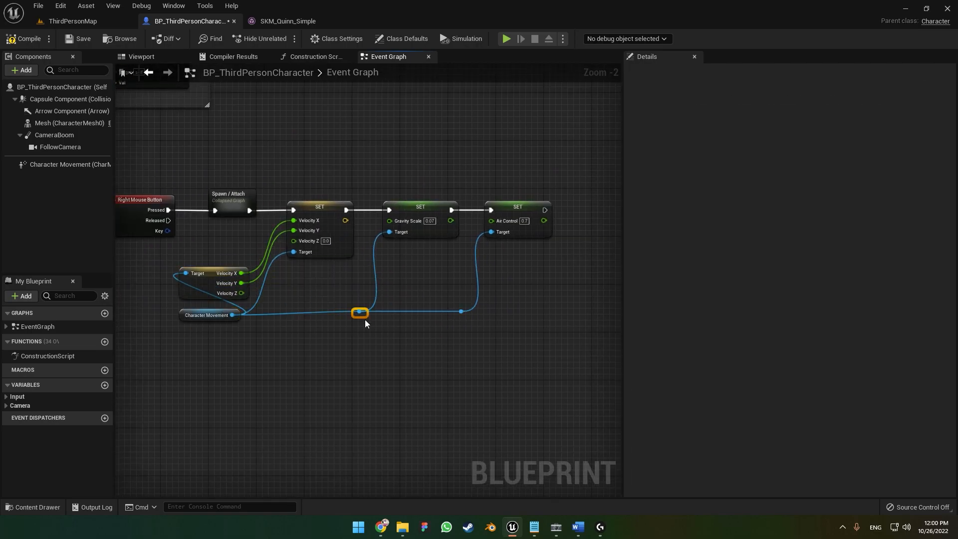
{"action": "left_click", "coordinate": [373, 315]}
Play-test the level, running, jumping and opening the umbrella in mid-air to check the glide, and end the preview
{"action": "scroll", "coordinate": [408, 225], "scroll_direction": "up", "scroll_amount": 2}
{"action": "right_click_drag", "start_coordinate": [408, 225], "coordinate": [496, 182]}
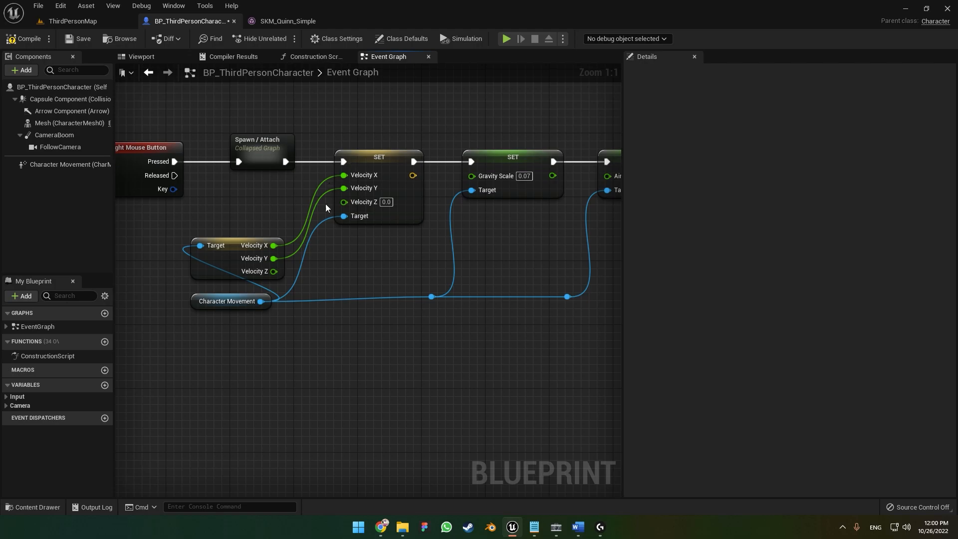
{"action": "right_click_drag", "start_coordinate": [339, 277], "coordinate": [234, 292]}
{"action": "right_click_drag", "start_coordinate": [274, 256], "coordinate": [327, 248]}
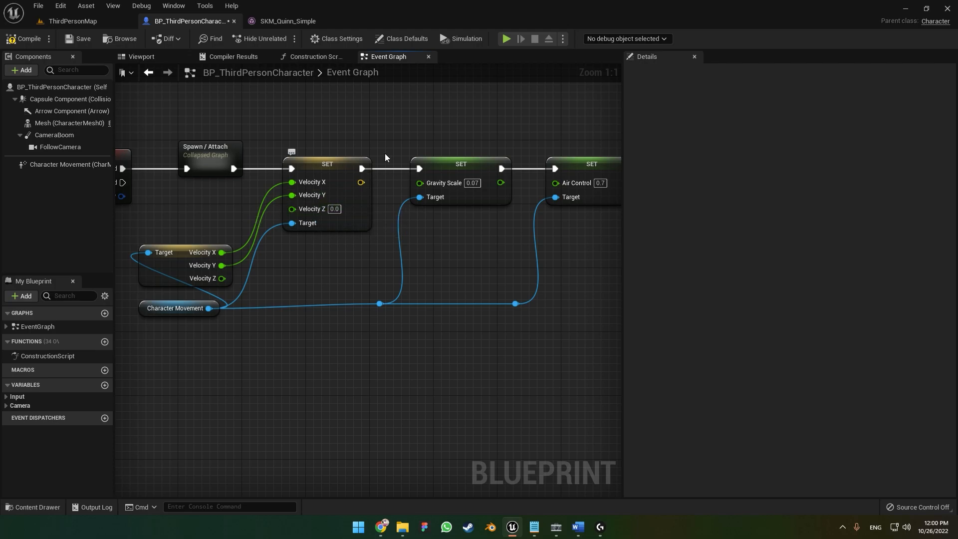
{"action": "left_click", "coordinate": [504, 41]}
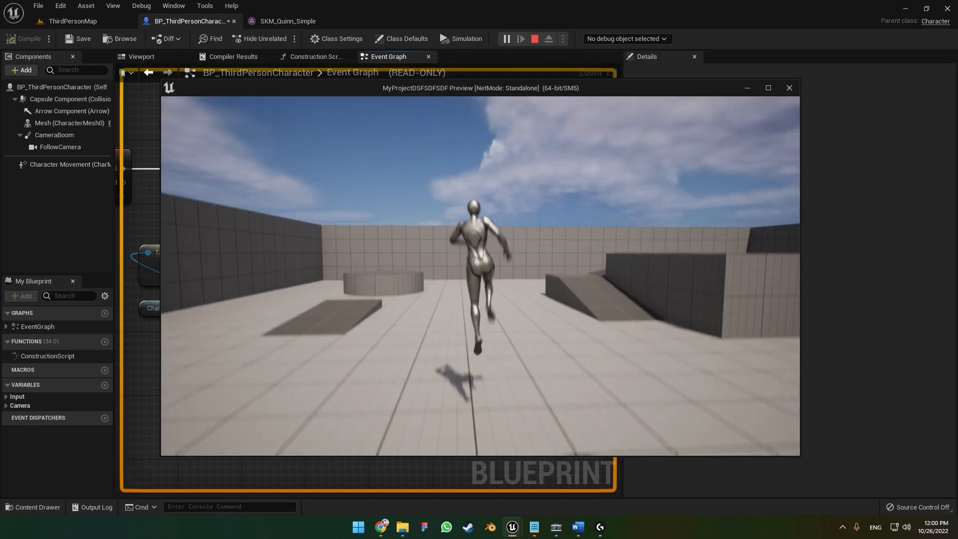
{"action": "key", "text": "space"}
{"action": "key", "text": "w"}
{"action": "key", "text": "space"}
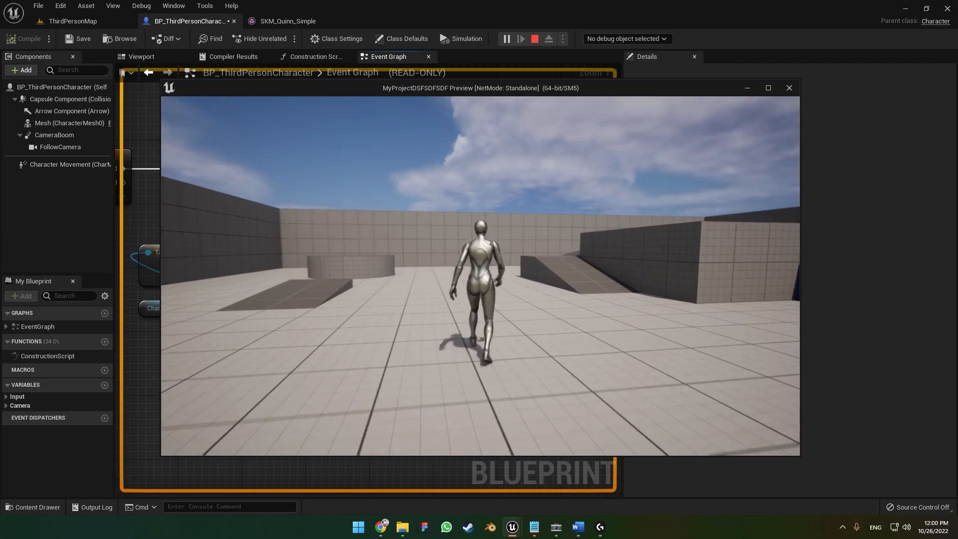
{"action": "key", "text": "space"}
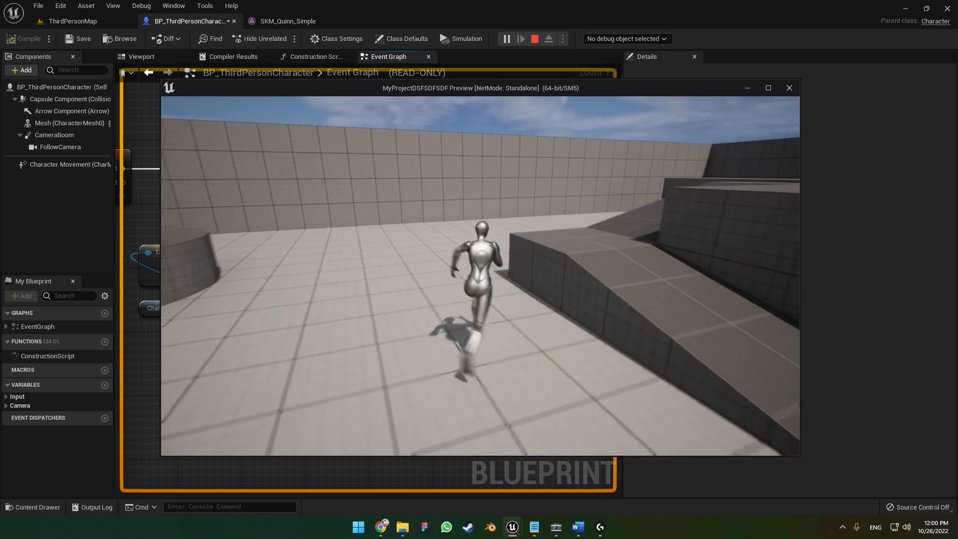
{"action": "key", "text": "w"}
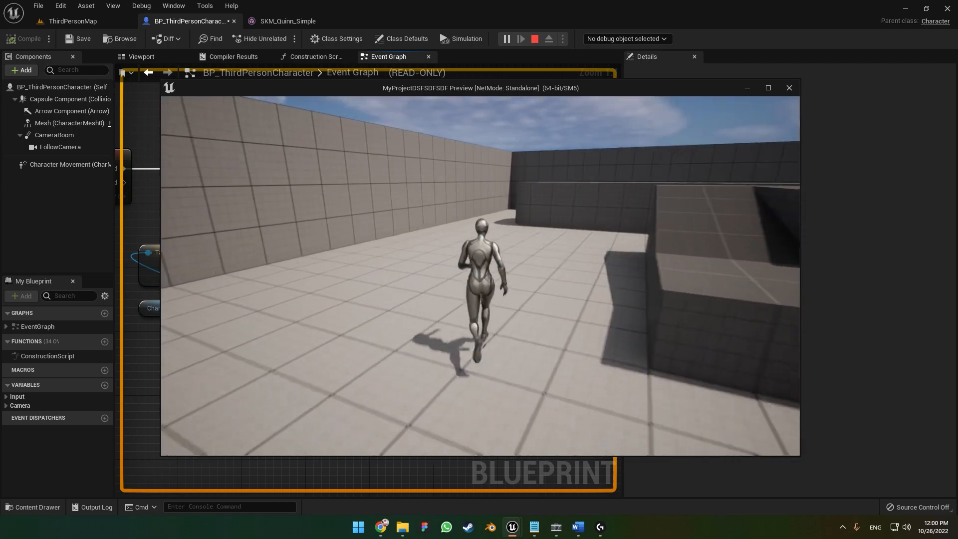
{"action": "key", "text": "space"}
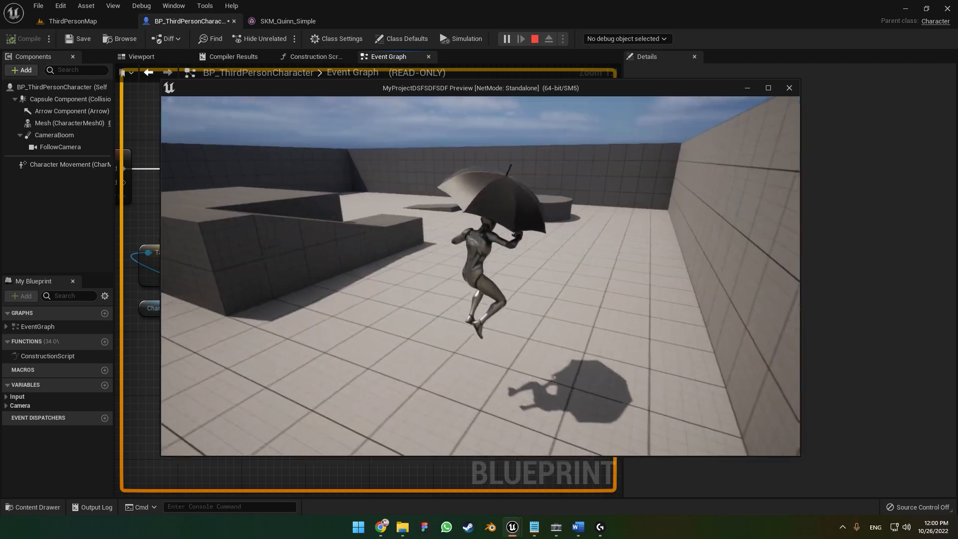
{"action": "key", "text": "w"}
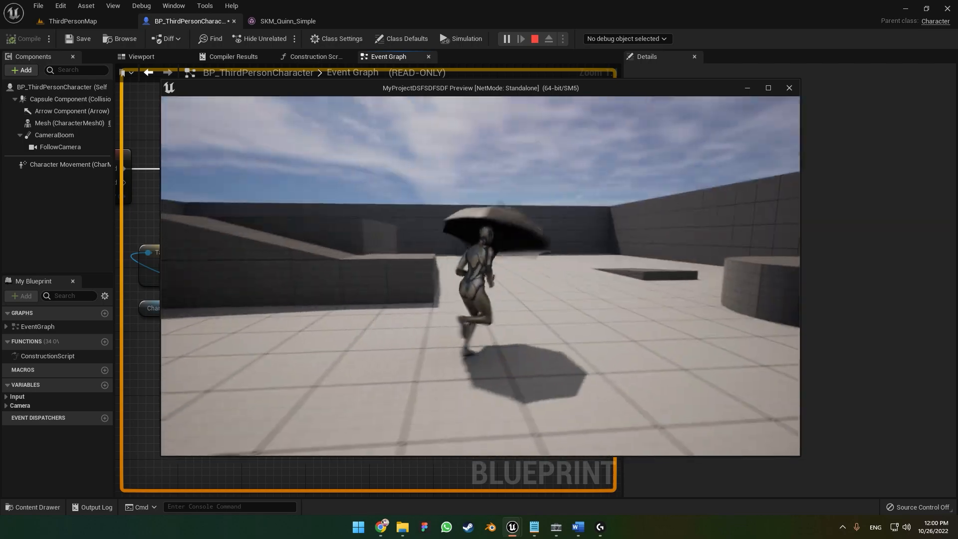
{"action": "key", "text": "space"}
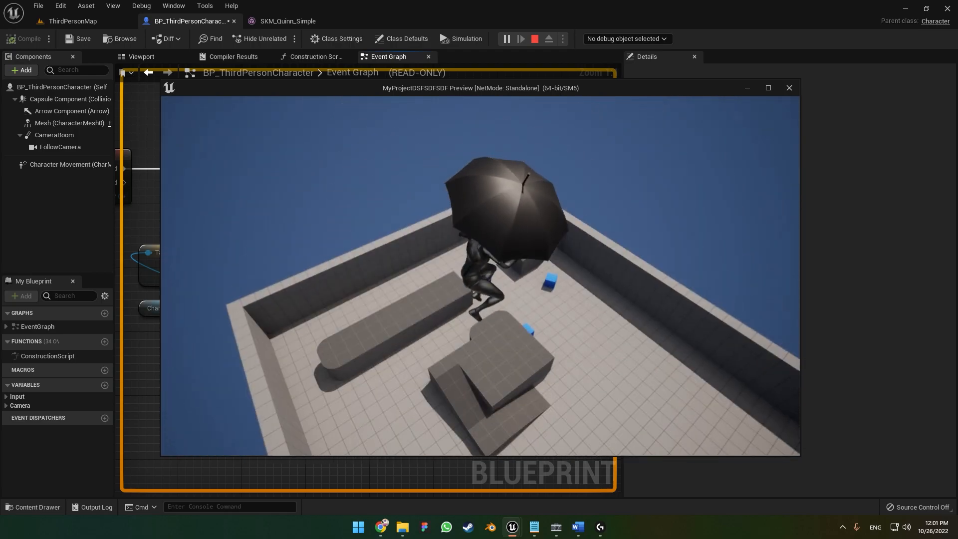
{"action": "key", "text": "w"}
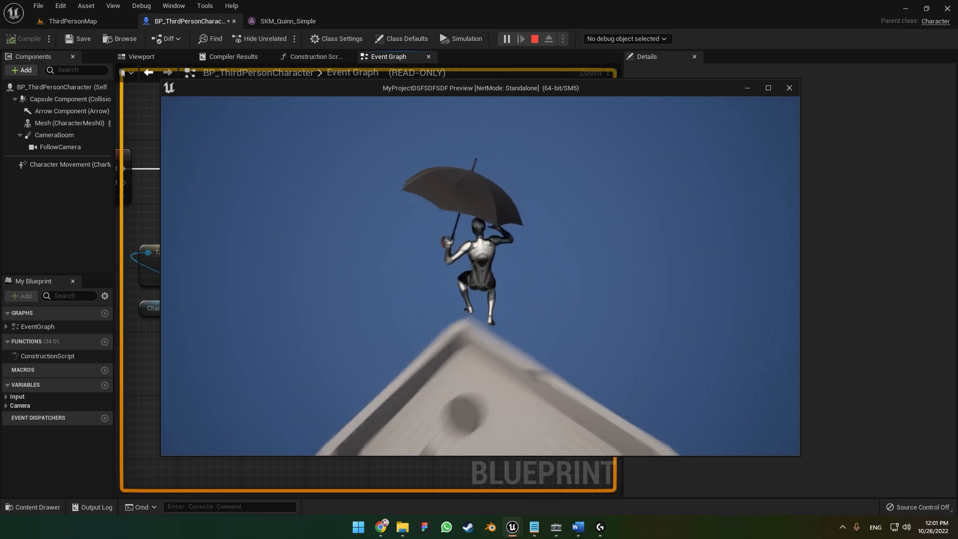
{"action": "key", "text": "Escape"}
Add a Play Animation node executed after Set Air Control and line it up with the Set nodes
{"action": "right_click_drag", "start_coordinate": [504, 275], "coordinate": [346, 286]}
{"action": "right_click_drag", "start_coordinate": [400, 274], "coordinate": [451, 320]}
{"action": "scroll", "coordinate": [451, 320], "scroll_direction": "down", "scroll_amount": 2}
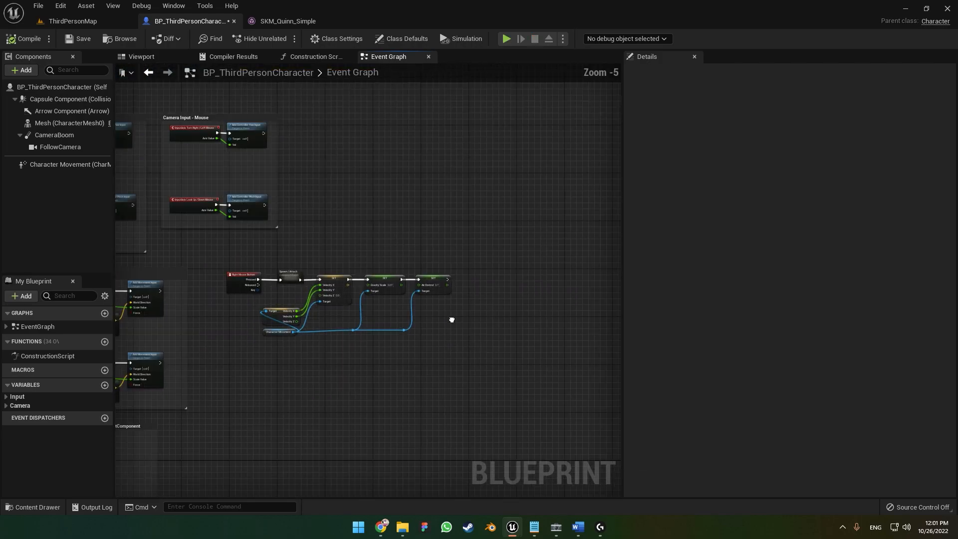
{"action": "scroll", "coordinate": [452, 320], "scroll_direction": "up", "scroll_amount": 4}
{"action": "left_click_drag", "start_coordinate": [439, 260], "coordinate": [536, 251]}
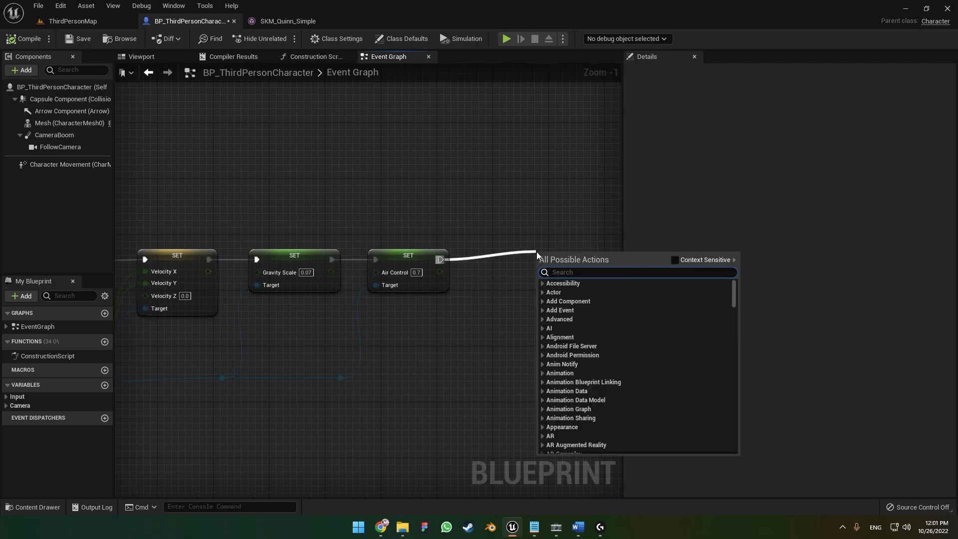
{"action": "type", "text": "play animation"}
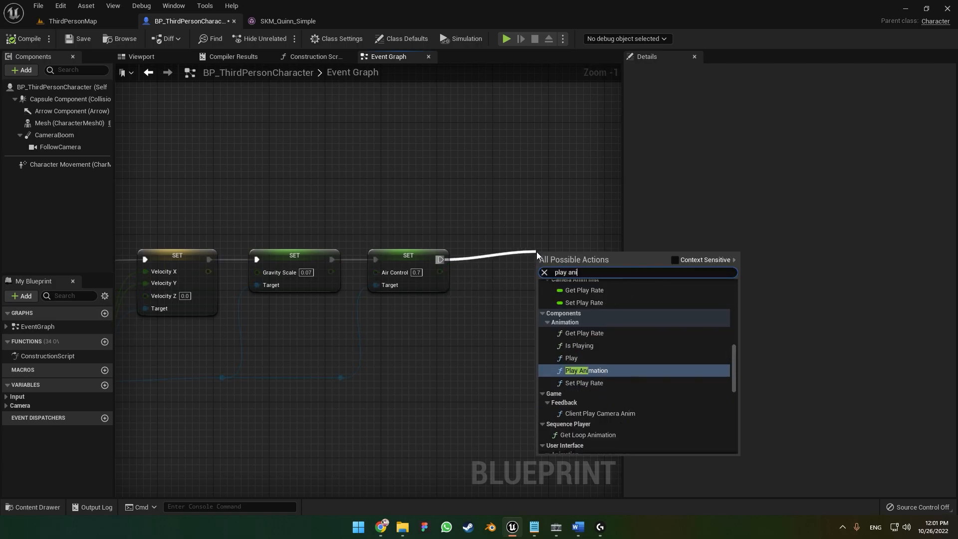
{"action": "key", "text": "Return"}
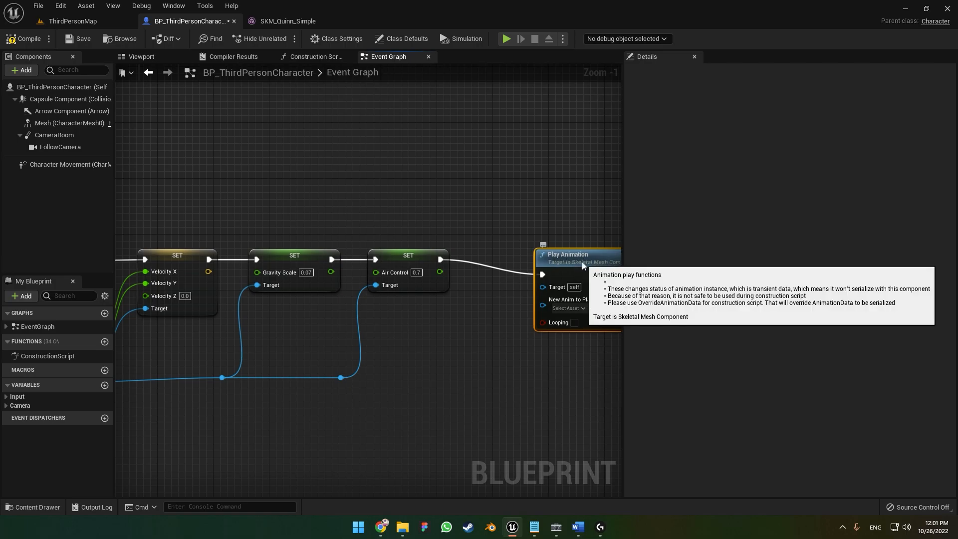
{"action": "left_click_drag", "start_coordinate": [582, 262], "coordinate": [528, 247]}
Connect a Mesh component reference to Play Animation's Target and choose Glide_UE5 as the New Anim to Play
{"action": "scroll", "coordinate": [402, 361], "scroll_direction": "down", "scroll_amount": 1}
{"action": "right_click_drag", "start_coordinate": [383, 387], "coordinate": [406, 366]}
{"action": "right_click_drag", "start_coordinate": [240, 322], "coordinate": [174, 328]}
{"action": "left_click_drag", "start_coordinate": [70, 123], "coordinate": [428, 270]}
{"action": "scroll", "coordinate": [379, 234], "scroll_direction": "up", "scroll_amount": 2}
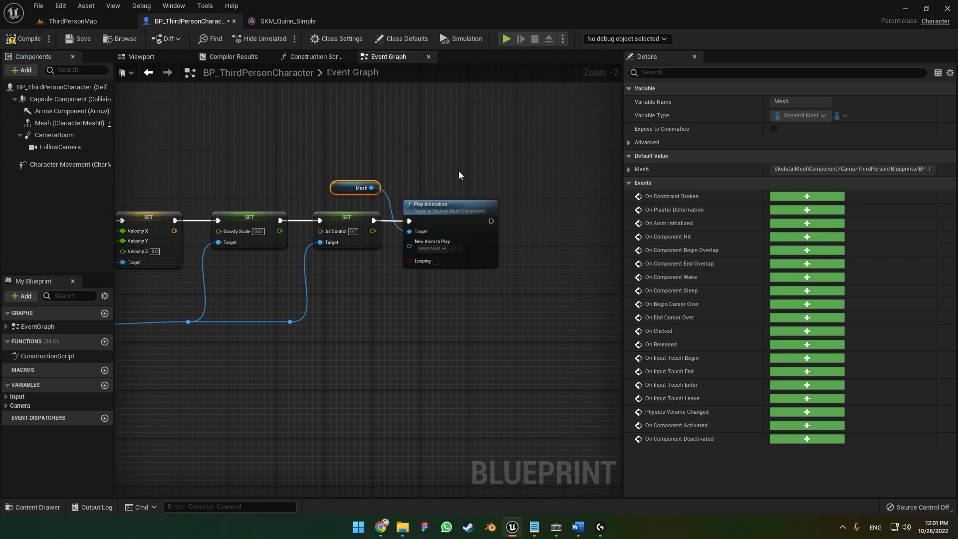
{"action": "left_click", "coordinate": [422, 271]}
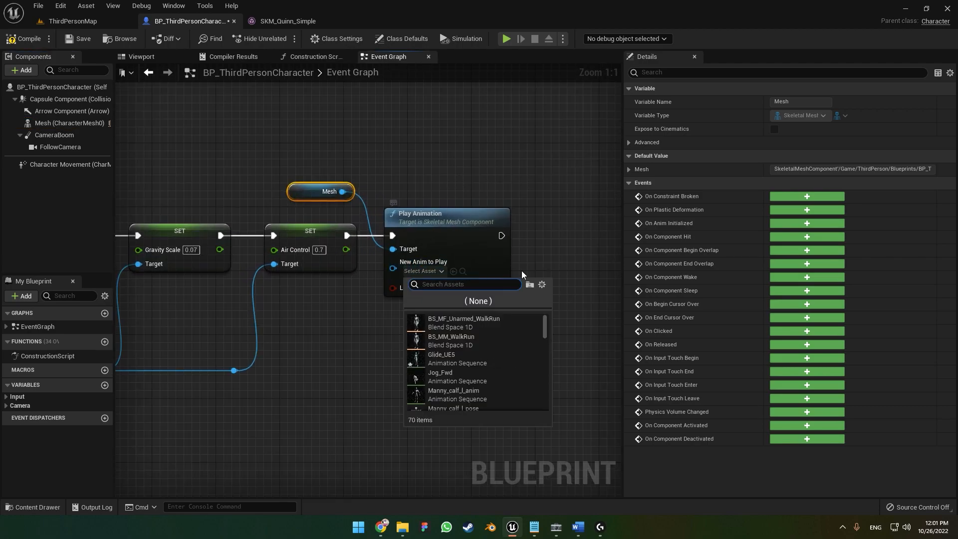
{"action": "left_click", "coordinate": [442, 355]}
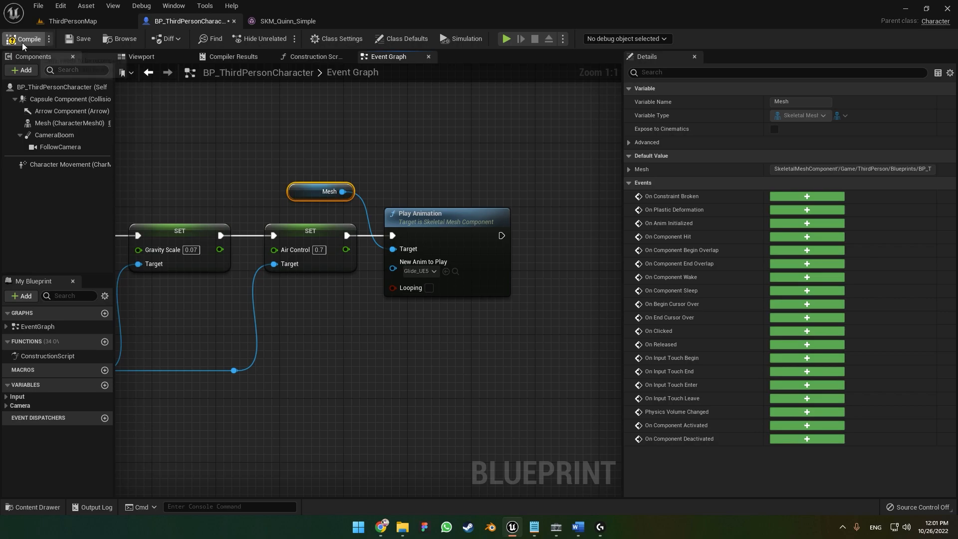
Compile the Blueprint, play-test a jump with the umbrella open to check the glide animation, and end the preview
{"action": "left_click", "coordinate": [505, 39]}
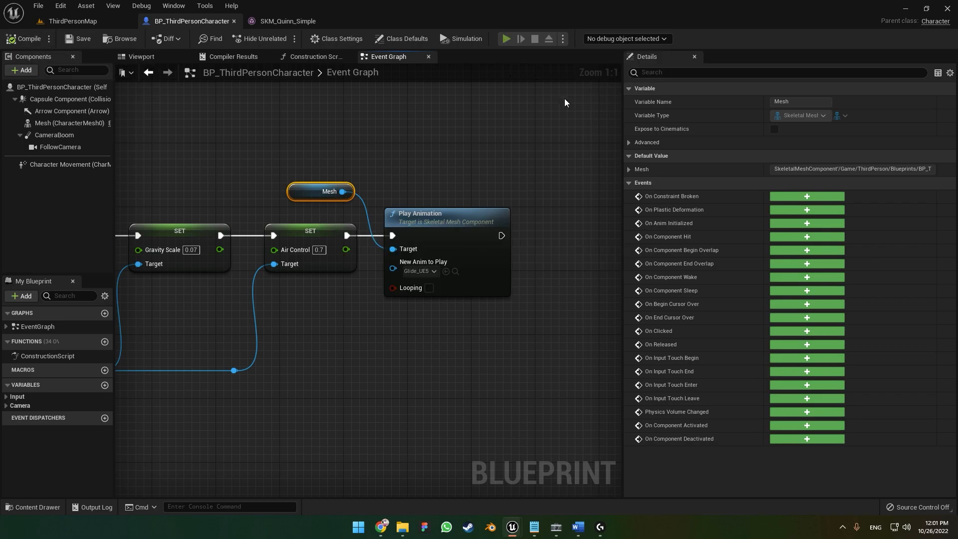
{"action": "key", "text": "space"}
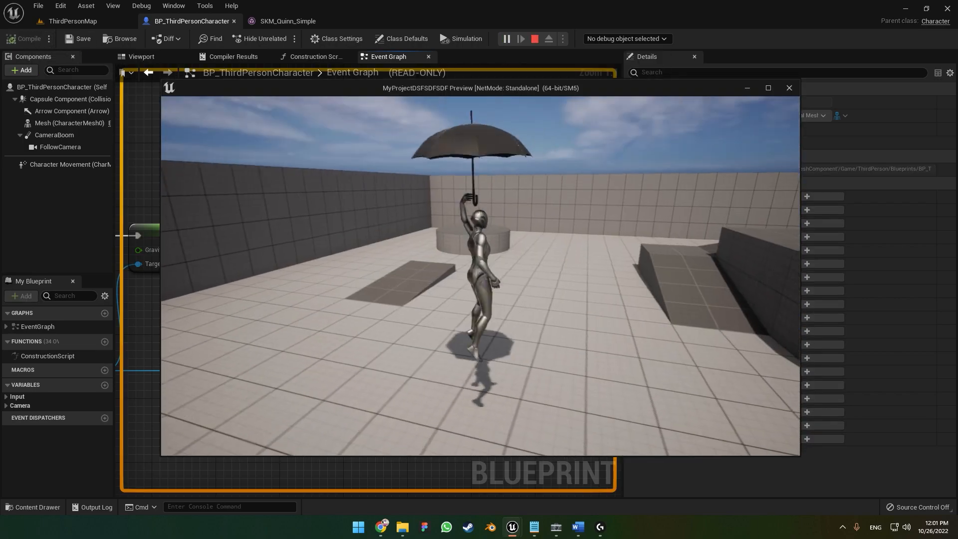
{"action": "key", "text": "Escape"}
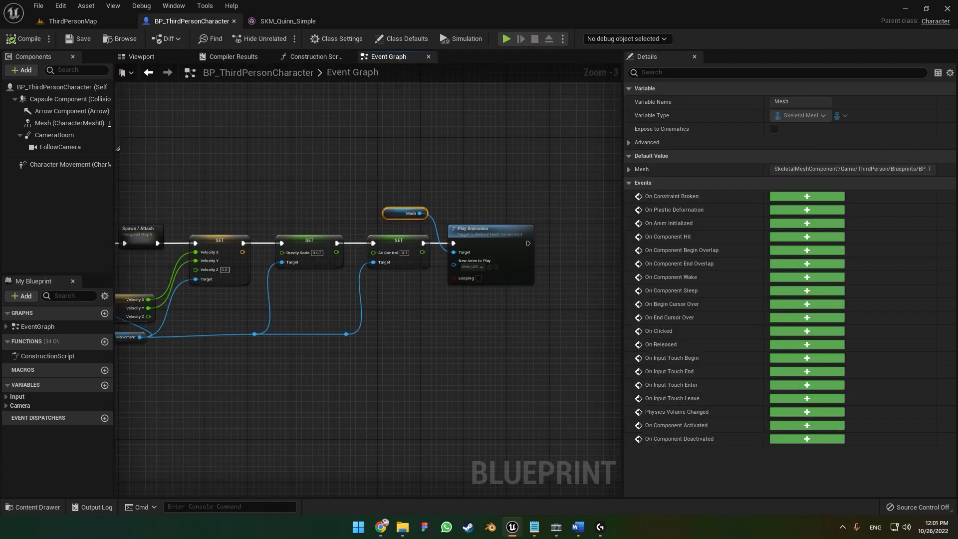
{"action": "scroll", "coordinate": [453, 334], "scroll_direction": "down", "scroll_amount": 1}
{"action": "right_click_drag", "start_coordinate": [453, 334], "coordinate": [531, 262]}
{"action": "scroll", "coordinate": [545, 180], "scroll_direction": "up", "scroll_amount": 4}
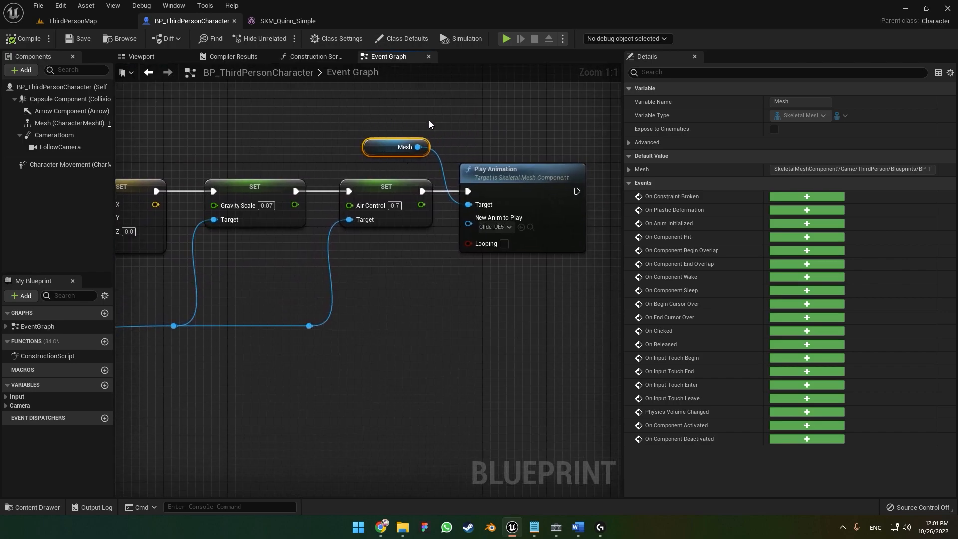
{"action": "left_click_drag", "start_coordinate": [494, 149], "coordinate": [505, 166]}
{"action": "right_click_drag", "start_coordinate": [493, 289], "coordinate": [587, 258]}
{"action": "left_click", "coordinate": [507, 273]}
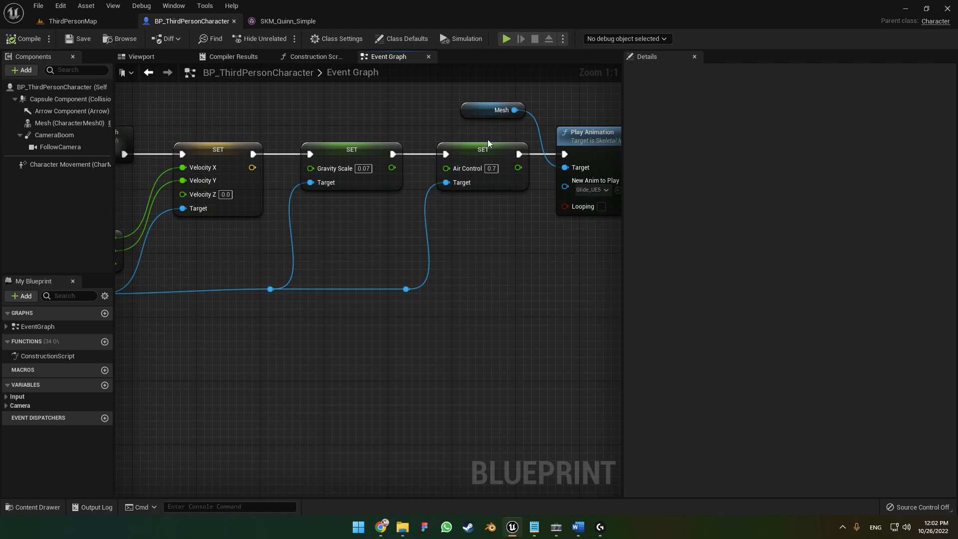
{"action": "left_click", "coordinate": [466, 112]}
{"action": "right_click_drag", "start_coordinate": [476, 333], "coordinate": [576, 271]}
{"action": "scroll", "coordinate": [577, 271], "scroll_direction": "down", "scroll_amount": 3}
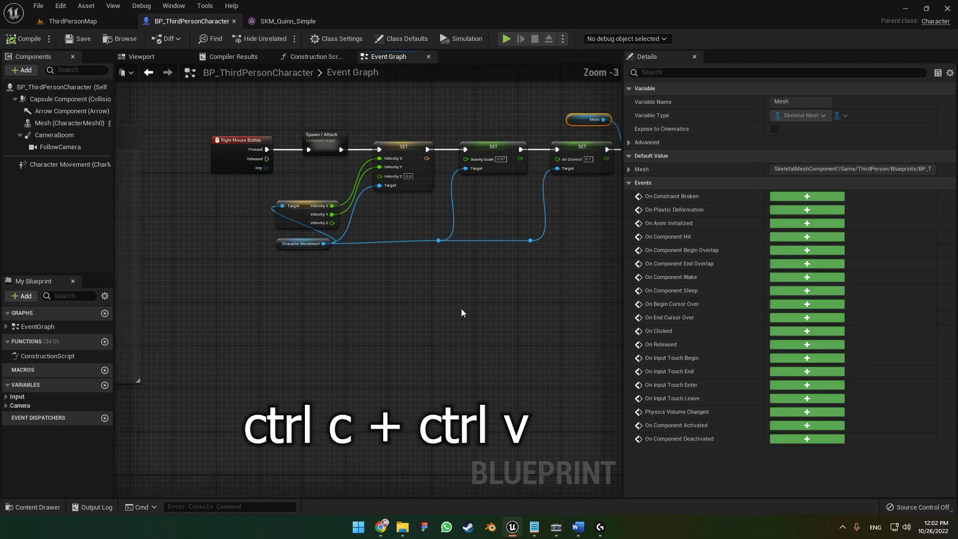
{"action": "left_click", "coordinate": [366, 346]}
{"action": "key", "text": "ctrl+v"}
Collapse the velocity, gravity scale, air control, Mesh and Play Animation nodes into a graph named Glide and place it beside Spawn / Attach
{"action": "left_click_drag", "start_coordinate": [215, 373], "coordinate": [601, 228]}
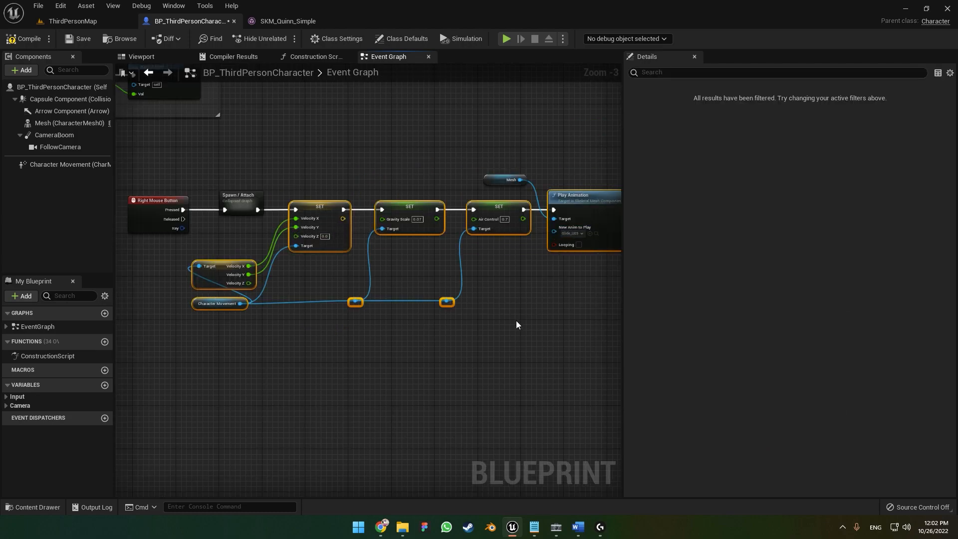
{"action": "right_click_drag", "start_coordinate": [516, 324], "coordinate": [461, 330]}
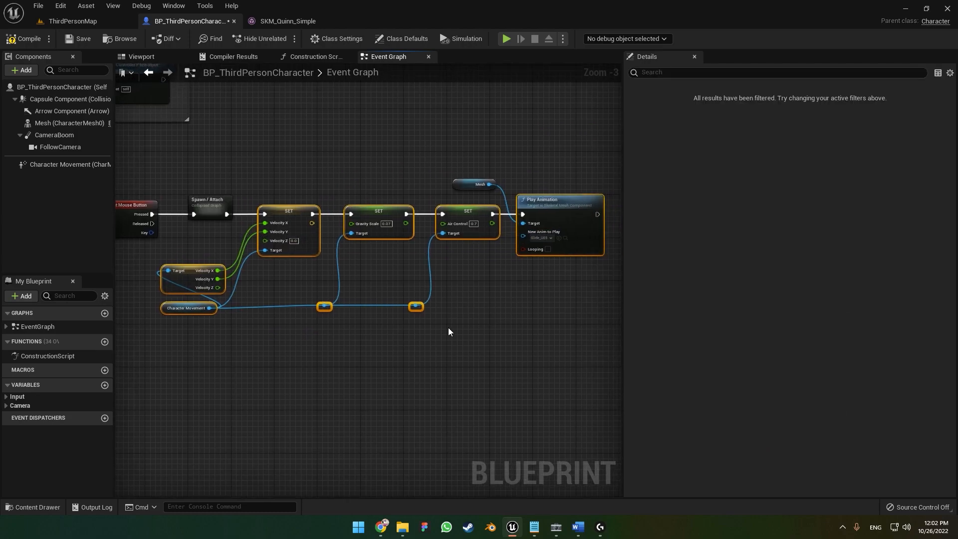
{"action": "left_click", "coordinate": [579, 153]}
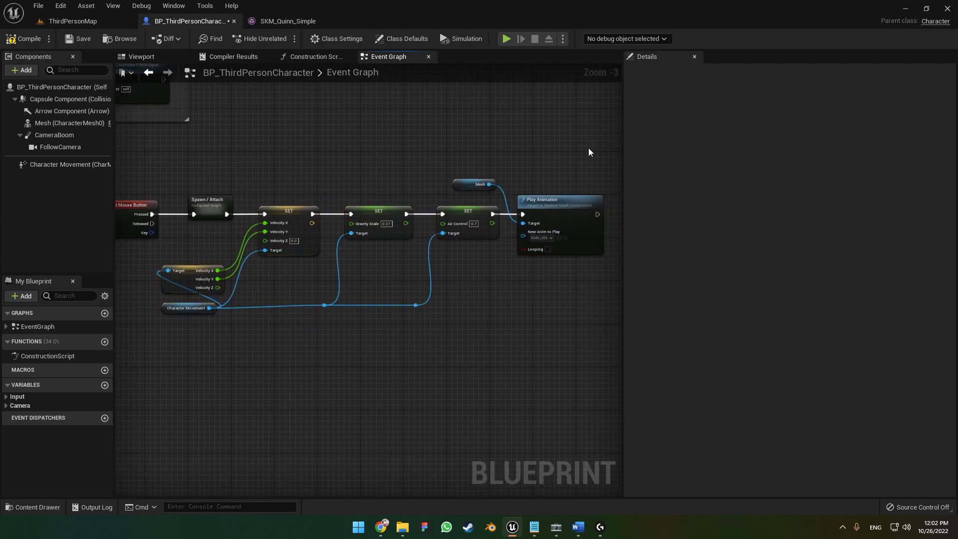
{"action": "left_click_drag", "start_coordinate": [298, 396], "coordinate": [255, 392]}
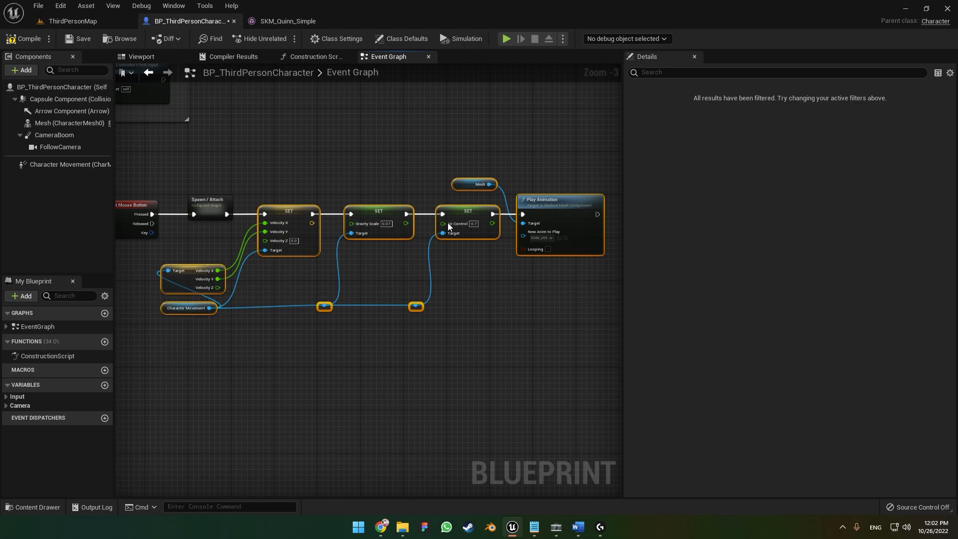
{"action": "right_click", "coordinate": [547, 204]}
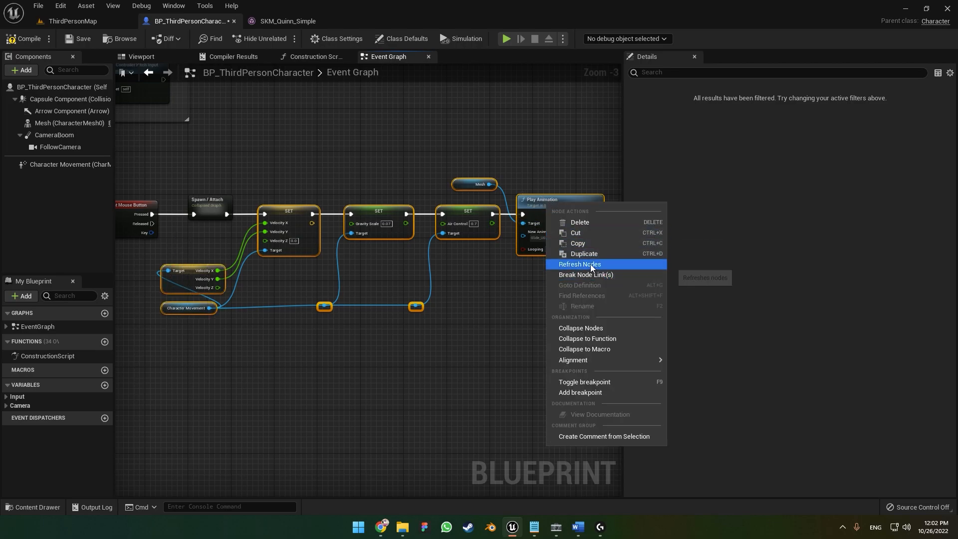
{"action": "left_click", "coordinate": [582, 327]}
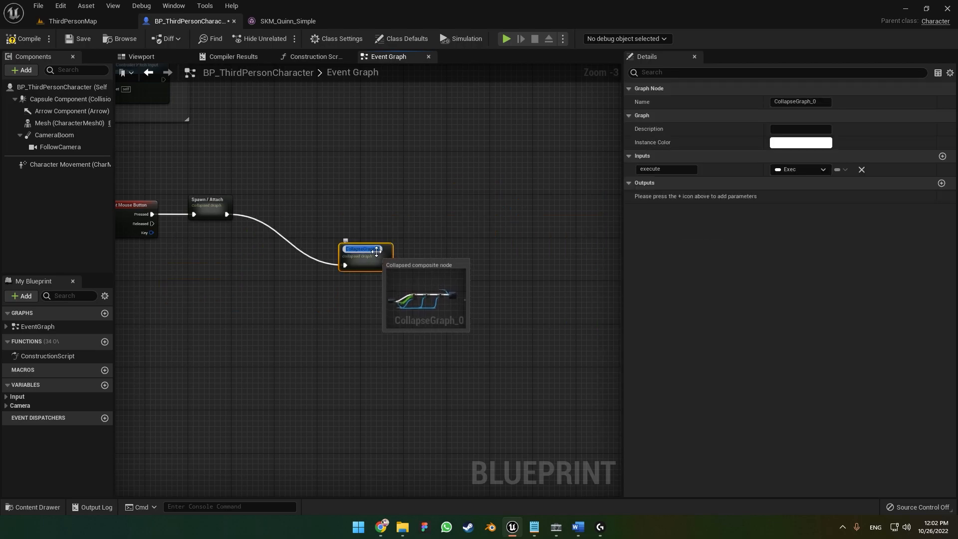
{"action": "type", "text": "Glide"}
{"action": "key", "text": "Return"}
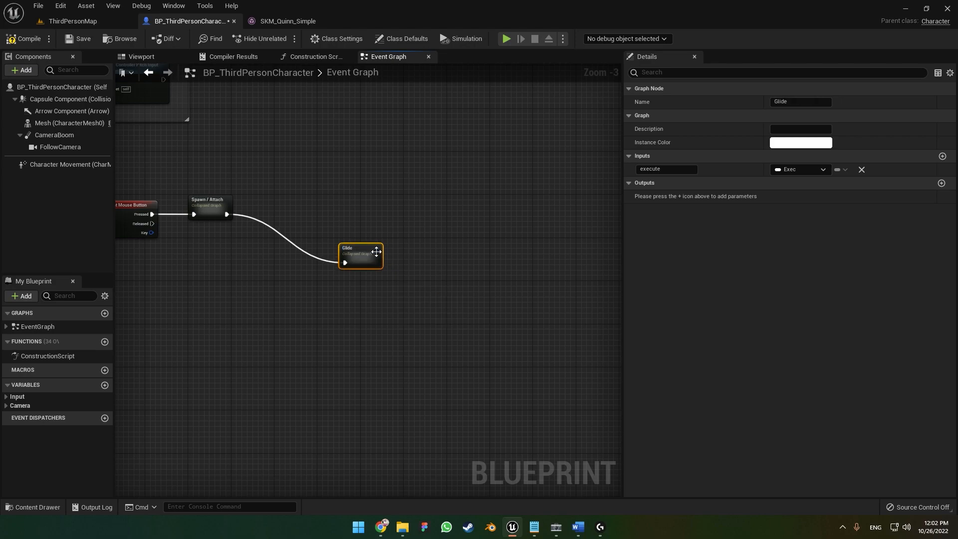
{"action": "left_click_drag", "start_coordinate": [366, 265], "coordinate": [283, 213]}
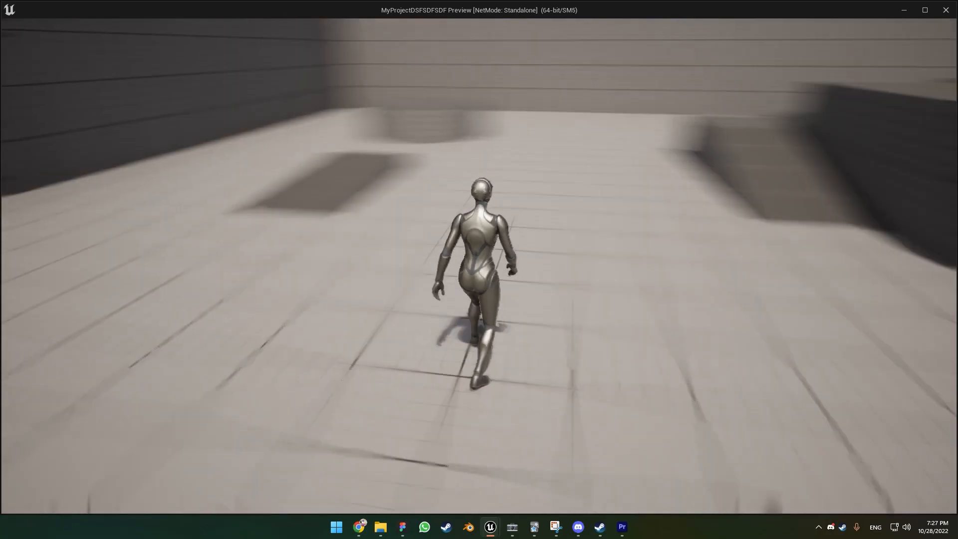
Play-test jumping and moving around with the umbrella open, then end the preview
{"action": "key", "text": "space"}
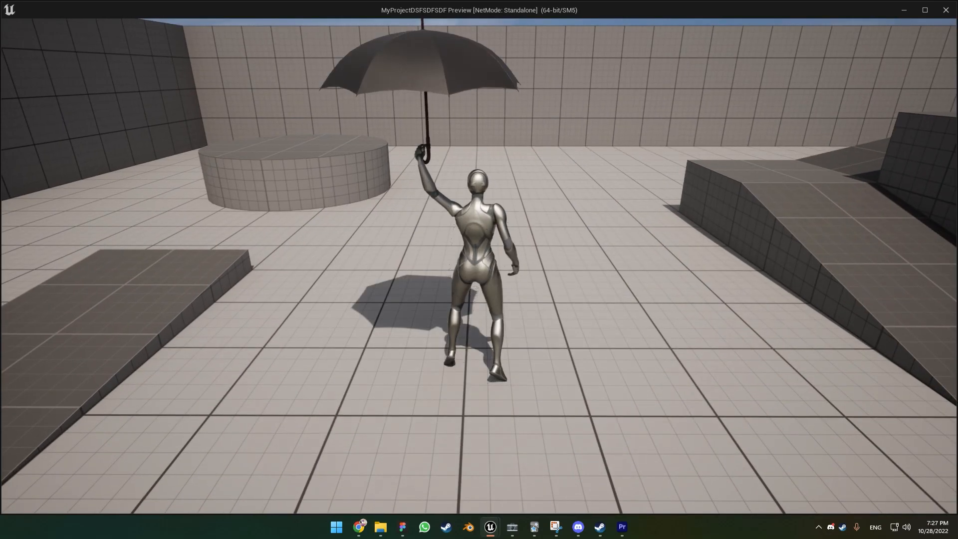
{"action": "key", "text": "w"}
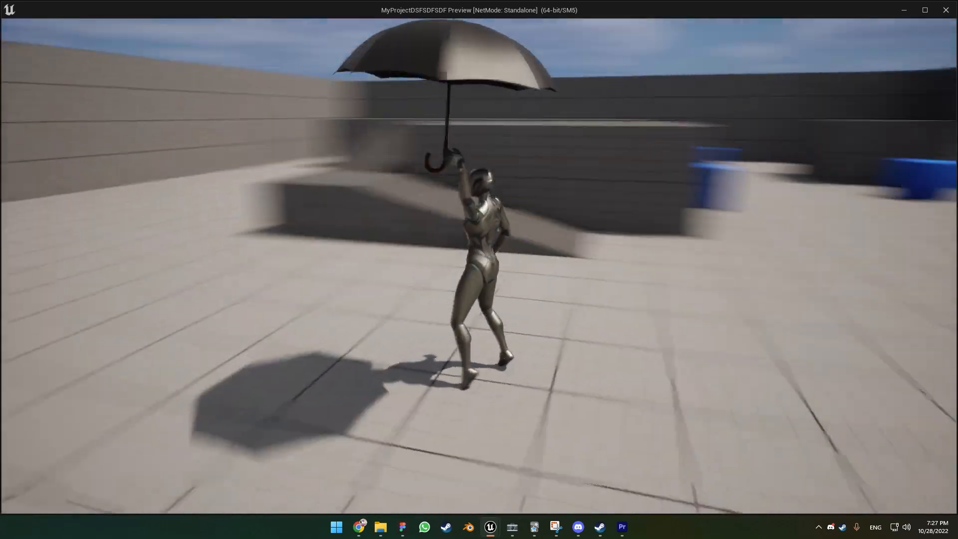
{"action": "key", "text": "d"}
{"action": "key", "text": "w"}
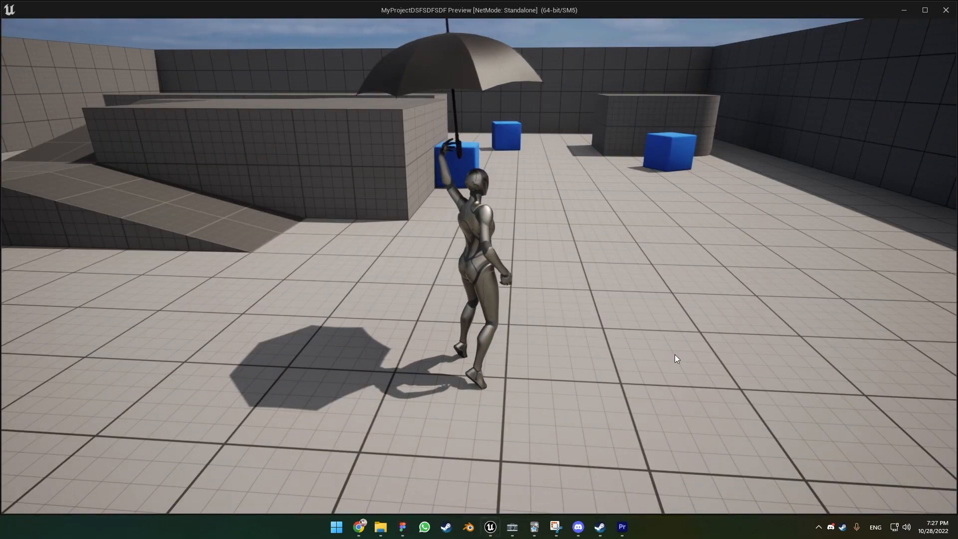
{"action": "key", "text": "Escape"}
Move the Spawn / Attach and Glide nodes away from Right Mouse Button and break the Pressed connection
{"action": "right_click_drag", "start_coordinate": [380, 302], "coordinate": [459, 277]}
{"action": "left_click_drag", "start_coordinate": [423, 241], "coordinate": [499, 212]}
{"action": "left_click_drag", "start_coordinate": [419, 197], "coordinate": [557, 203]}
{"action": "left_click_drag", "start_coordinate": [301, 204], "coordinate": [262, 204]}
{"action": "left_click", "coordinate": [300, 217]}
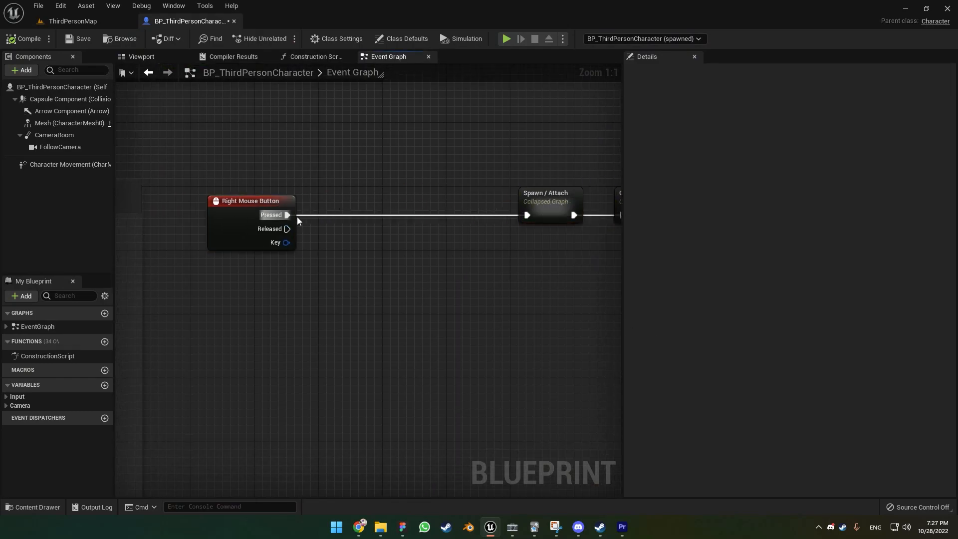
Add a Character Movement reference below Right Mouse Button and create an Is Moving on Ground node from it
{"action": "left_click_drag", "start_coordinate": [55, 164], "coordinate": [251, 201]}
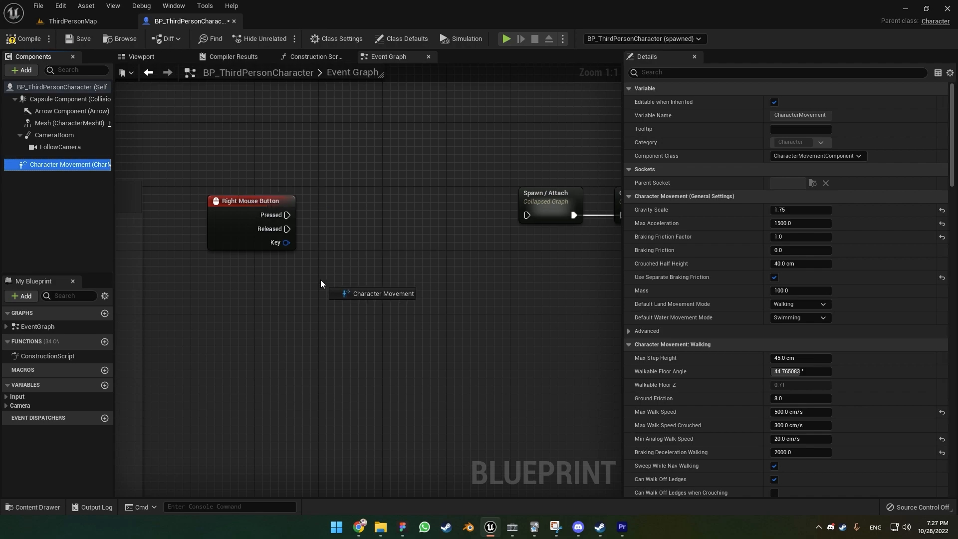
{"action": "left_click_drag", "start_coordinate": [322, 283], "coordinate": [319, 287]}
{"action": "left_click_drag", "start_coordinate": [388, 290], "coordinate": [345, 235]}
{"action": "type", "text": "ge"}
{"action": "key", "text": "BackSpace"}
{"action": "key", "text": "BackSpace"}
{"action": "type", "text": "is mov"}
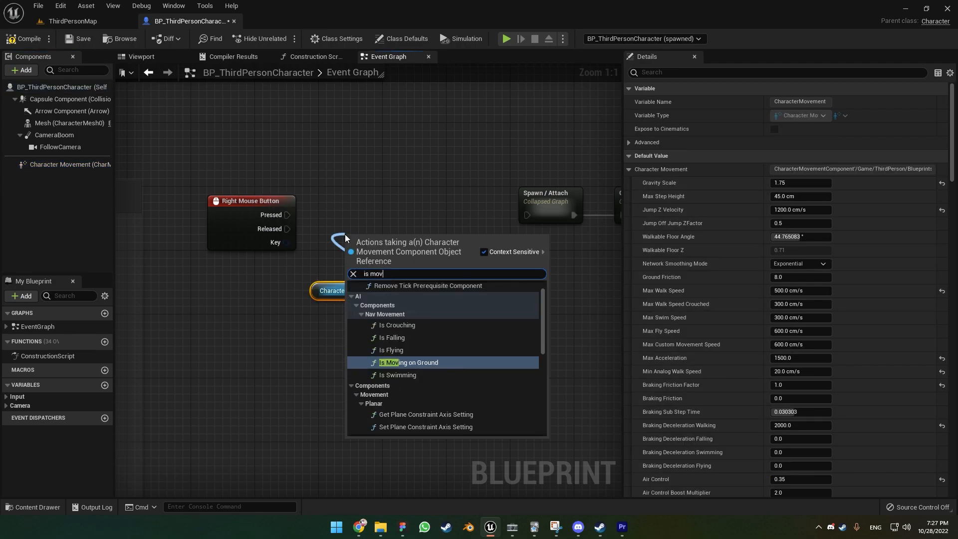
{"action": "key", "text": "Return"}
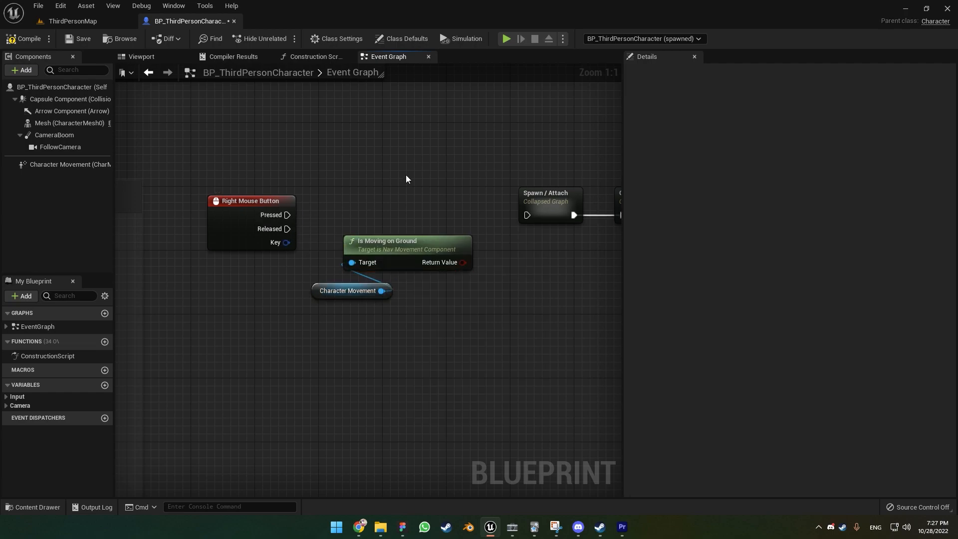
Add a Branch executed from Pressed with Is Moving on Ground as its Condition, and line the nodes up with Right Mouse Button
{"action": "left_click_drag", "start_coordinate": [463, 263], "coordinate": [522, 265]}
{"action": "left_click_drag", "start_coordinate": [409, 195], "coordinate": [406, 206]}
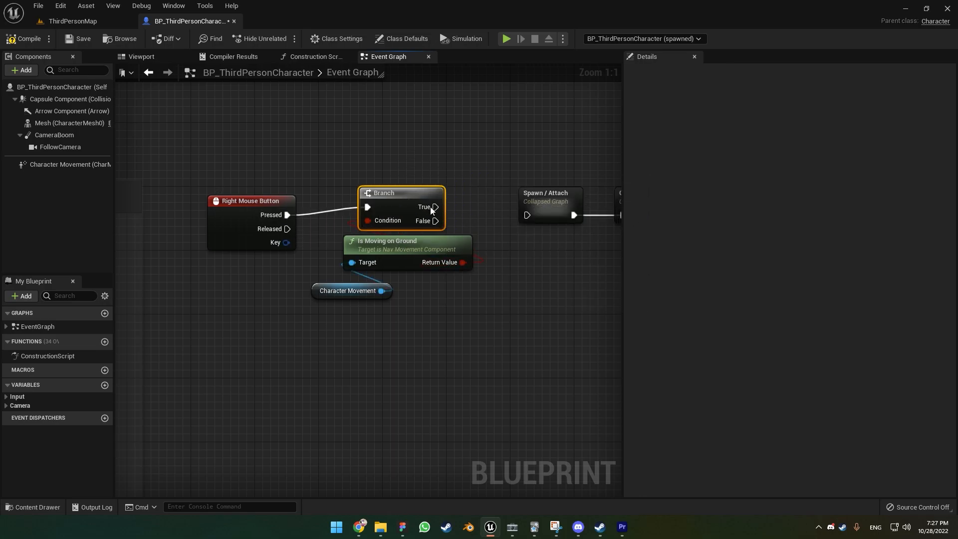
{"action": "left_click_drag", "start_coordinate": [383, 304], "coordinate": [409, 199]}
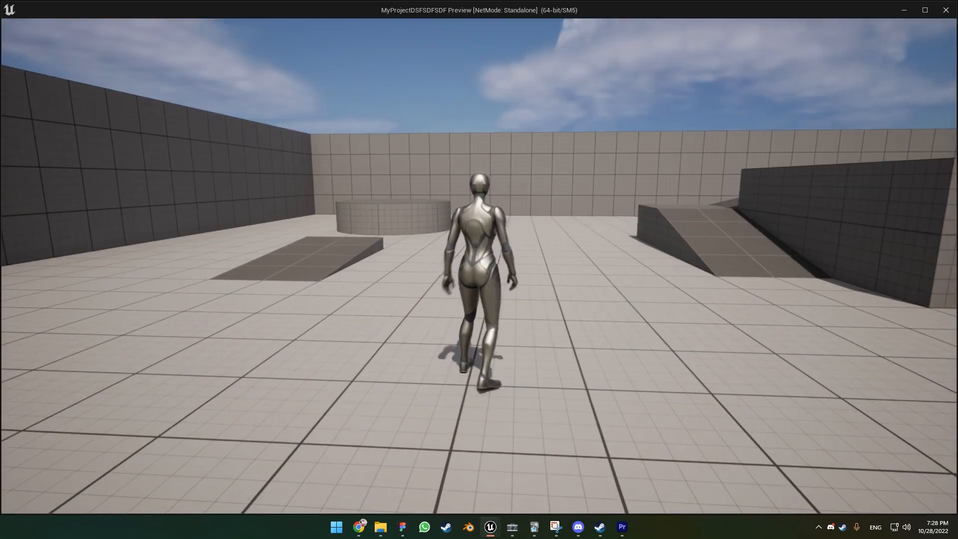
Connect the Branch's False output to Spawn / Attach and play-test the umbrella's ground check
{"action": "right_click", "coordinate": [479, 269]}
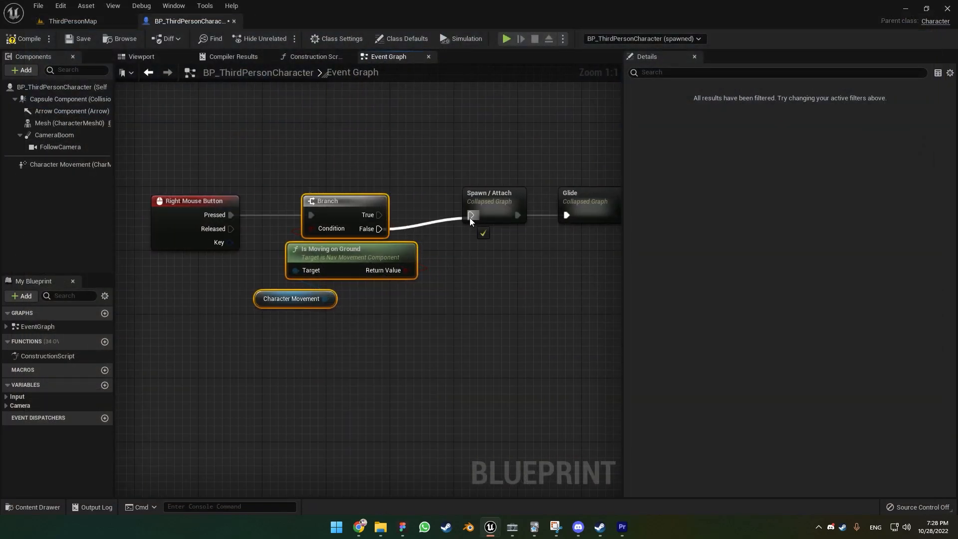
{"action": "left_click", "coordinate": [505, 38]}
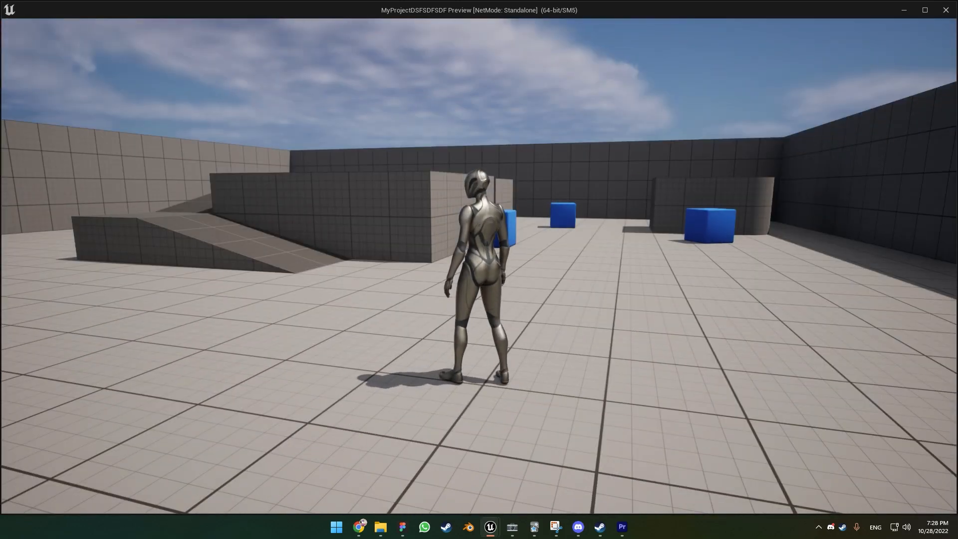
{"action": "key", "text": "w"}
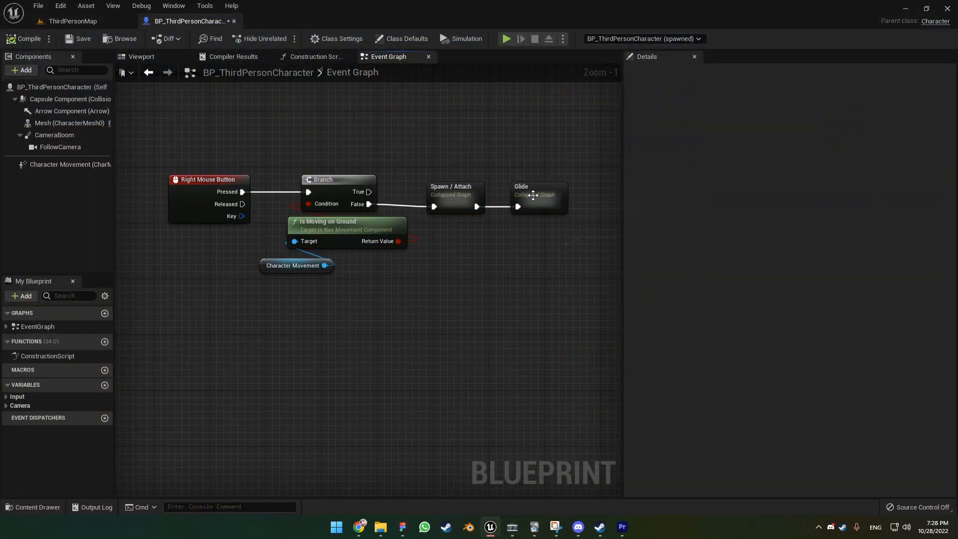
Copy the velocity, gravity scale and air control nodes with their Character Movement reference from the Glide graph into the Event Graph
{"action": "double_click", "coordinate": [536, 199]}
{"action": "right_click_drag", "start_coordinate": [402, 168], "coordinate": [480, 170]}
{"action": "scroll", "coordinate": [360, 310], "scroll_direction": "down", "scroll_amount": 1}
{"action": "right_click_drag", "start_coordinate": [361, 311], "coordinate": [348, 300]}
{"action": "left_click_drag", "start_coordinate": [254, 327], "coordinate": [352, 250]}
{"action": "left_click_drag", "start_coordinate": [497, 185], "coordinate": [500, 187]}
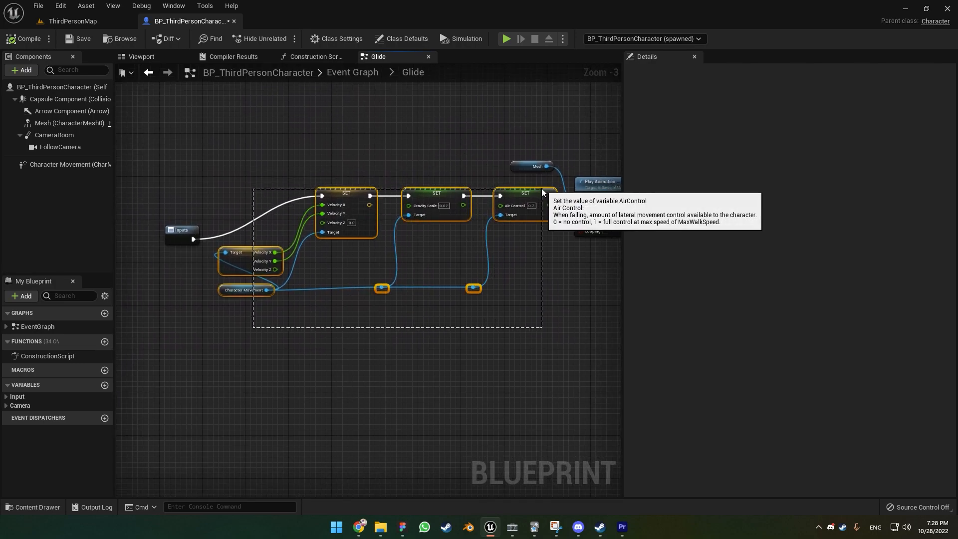
{"action": "left_click", "coordinate": [340, 75]}
{"action": "scroll", "coordinate": [489, 230], "scroll_direction": "up", "scroll_amount": 6}
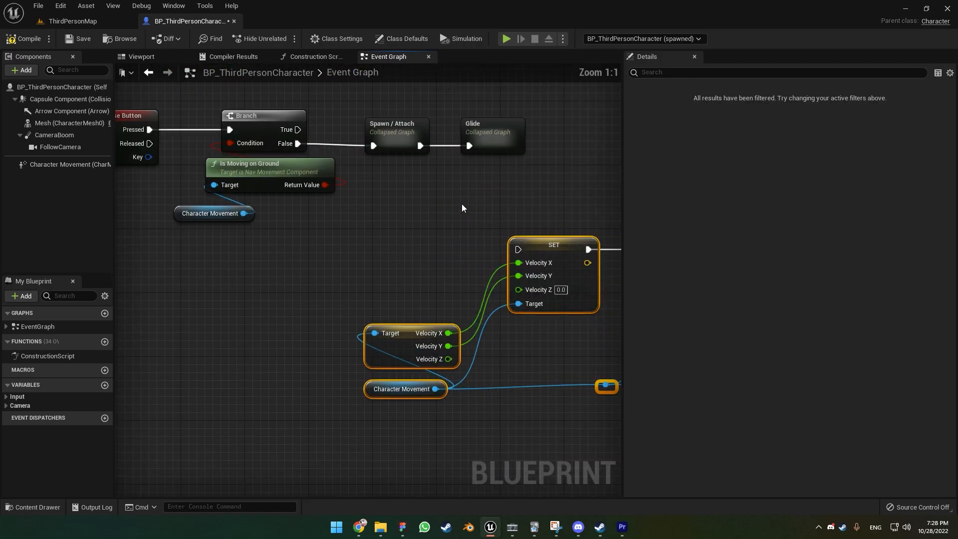
{"action": "scroll", "coordinate": [488, 222], "scroll_direction": "down", "scroll_amount": 1}
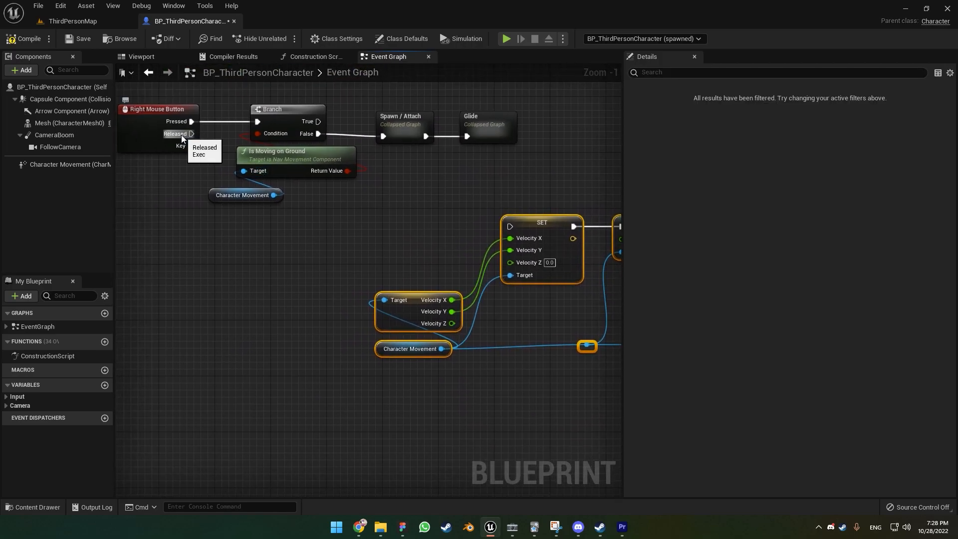
Execute the pasted velocity Set node from Right Mouse Button's Released output and connect the current Velocity Z to its Velocity Z input
{"action": "left_click_drag", "start_coordinate": [182, 137], "coordinate": [289, 145]}
{"action": "left_click_drag", "start_coordinate": [509, 225], "coordinate": [510, 226]}
{"action": "scroll", "coordinate": [493, 195], "scroll_direction": "down", "scroll_amount": 2}
{"action": "right_click_drag", "start_coordinate": [493, 194], "coordinate": [367, 169]}
{"action": "scroll", "coordinate": [388, 247], "scroll_direction": "up", "scroll_amount": 3}
{"action": "right_click_drag", "start_coordinate": [322, 278], "coordinate": [360, 301]}
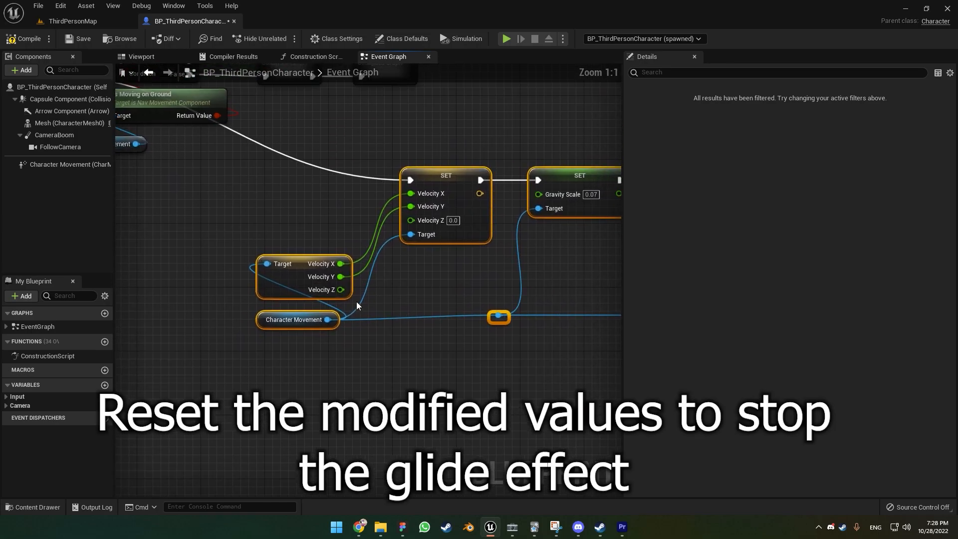
{"action": "left_click_drag", "start_coordinate": [412, 221], "coordinate": [411, 221]}
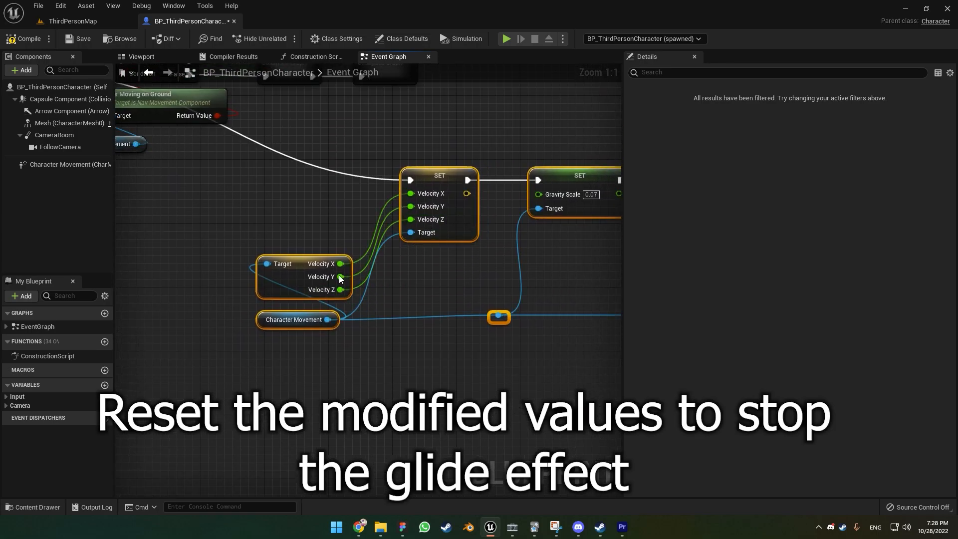
Try to set the pasted Gravity Scale to 2.5, and set Air Control to 0.1
{"action": "right_click_drag", "start_coordinate": [492, 238], "coordinate": [338, 256]}
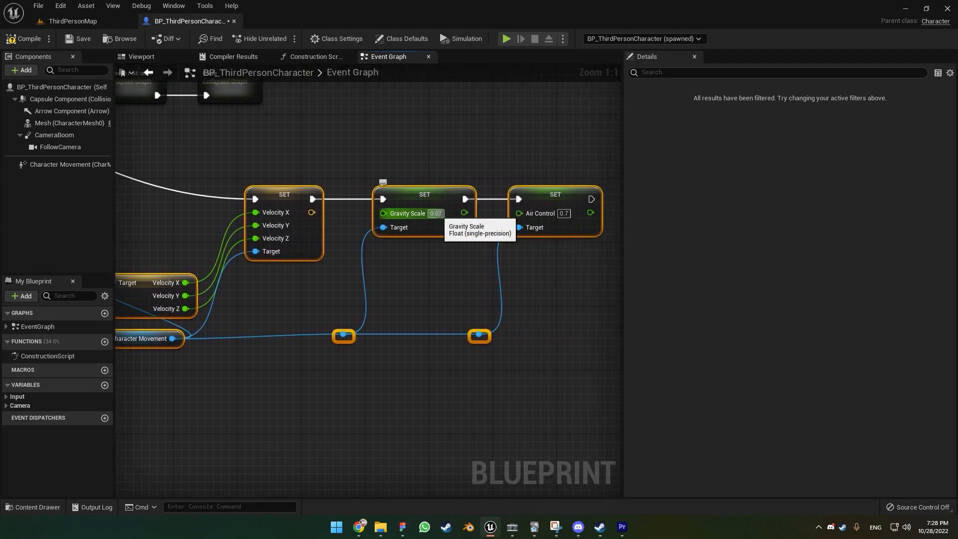
{"action": "left_click", "coordinate": [436, 213]}
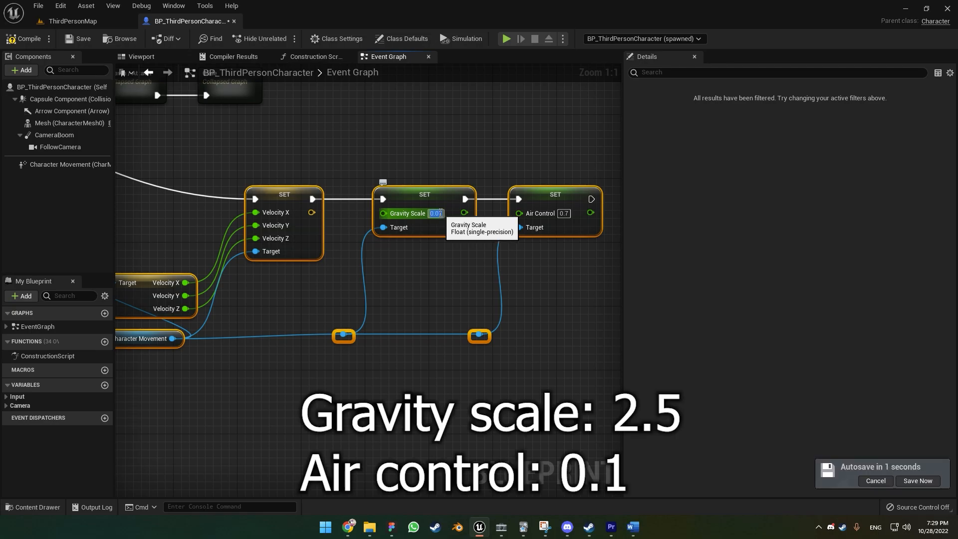
{"action": "type", "text": "2"}
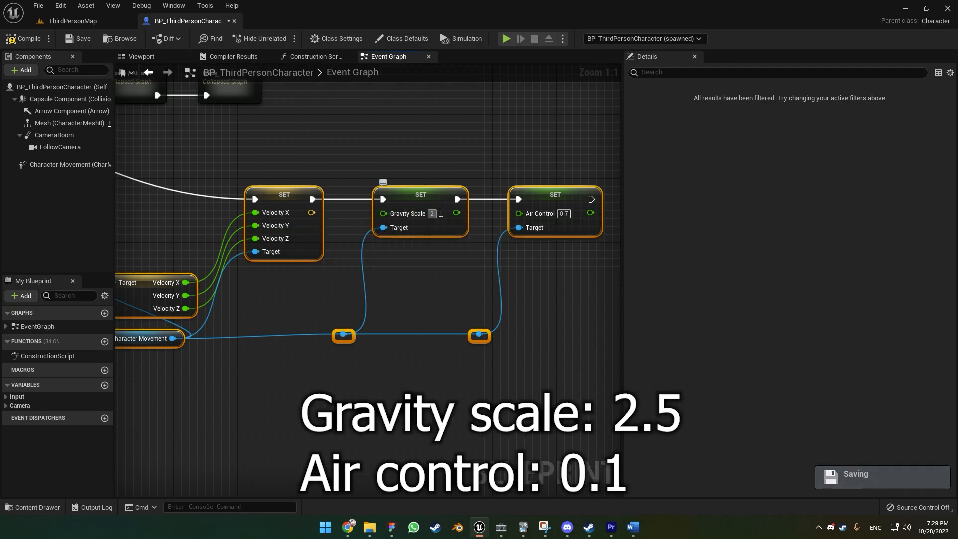
{"action": "type", "text": ".5"}
{"action": "left_click", "coordinate": [482, 241]}
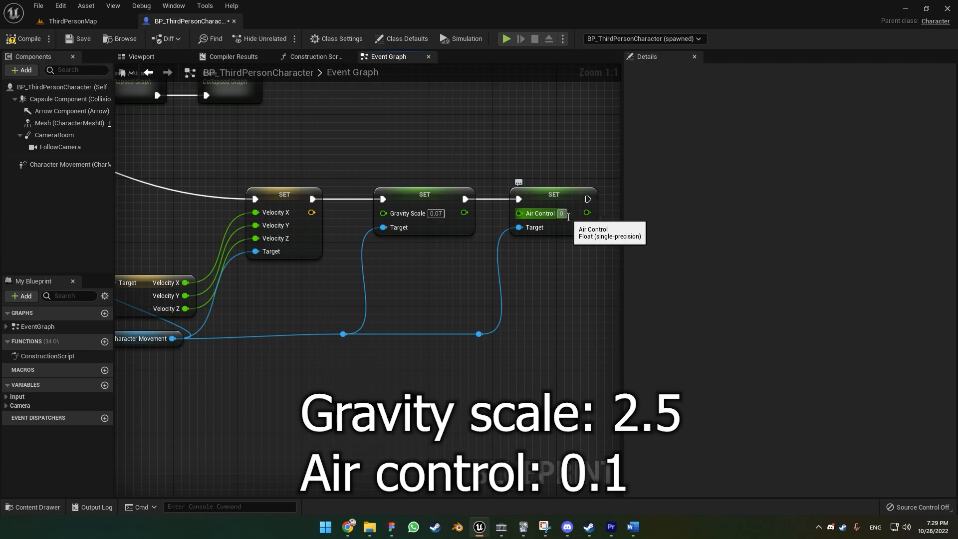
Add a Mesh component reference after Set Air Control and create a Set Animation Mode node from it
{"action": "scroll", "coordinate": [499, 269], "scroll_direction": "down", "scroll_amount": 3}
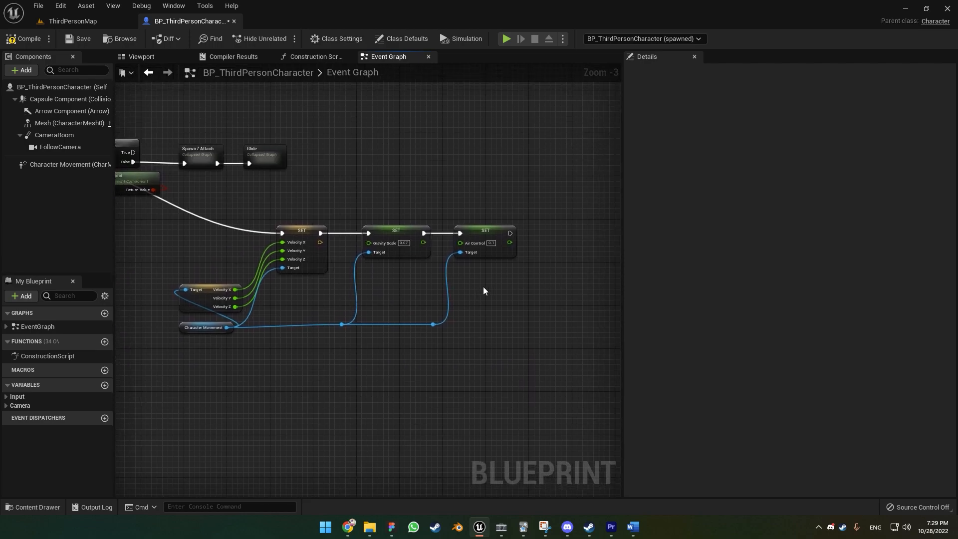
{"action": "left_click_drag", "start_coordinate": [486, 232], "coordinate": [517, 233]}
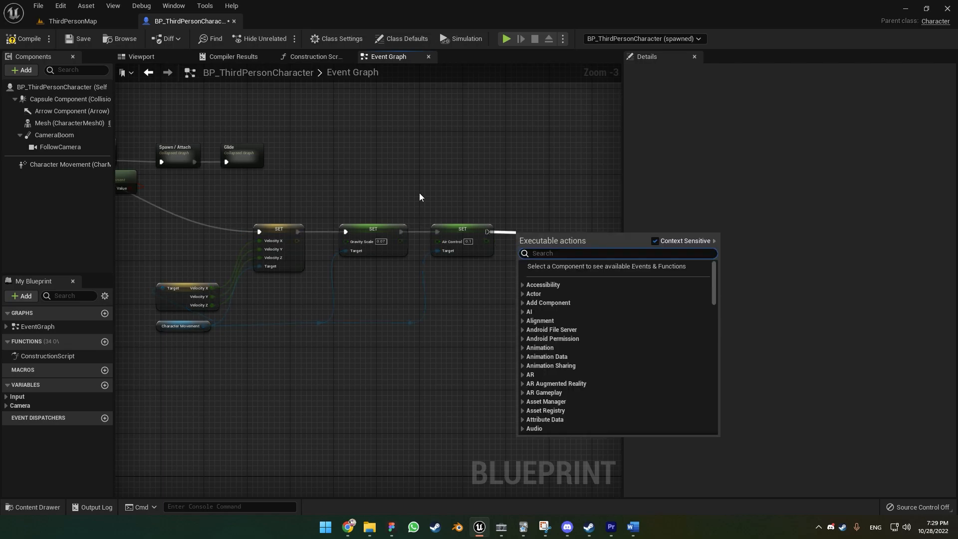
{"action": "left_click_drag", "start_coordinate": [79, 129], "coordinate": [513, 247]}
{"action": "scroll", "coordinate": [544, 279], "scroll_direction": "up", "scroll_amount": 3}
{"action": "left_click_drag", "start_coordinate": [456, 237], "coordinate": [459, 203]}
{"action": "type", "text": "set animation m"}
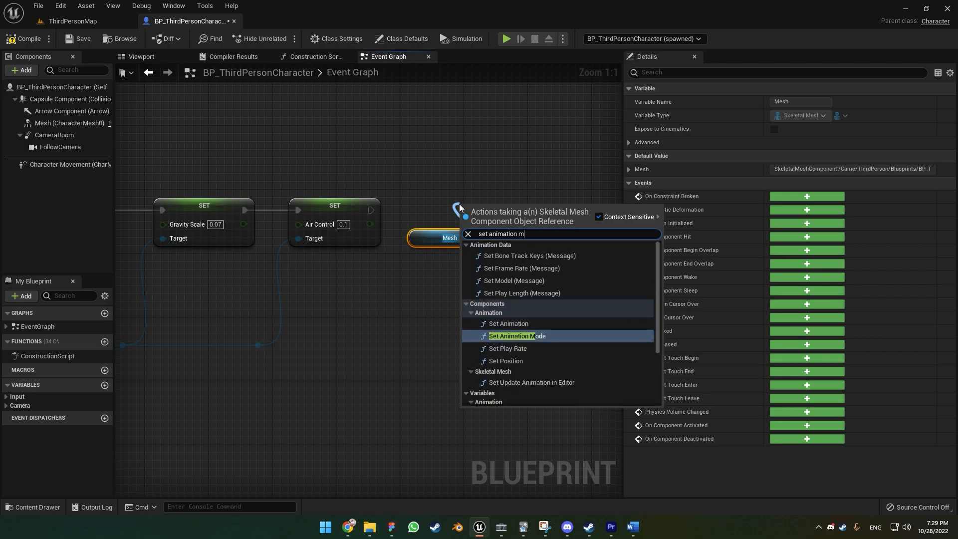
{"action": "key", "text": "Return"}
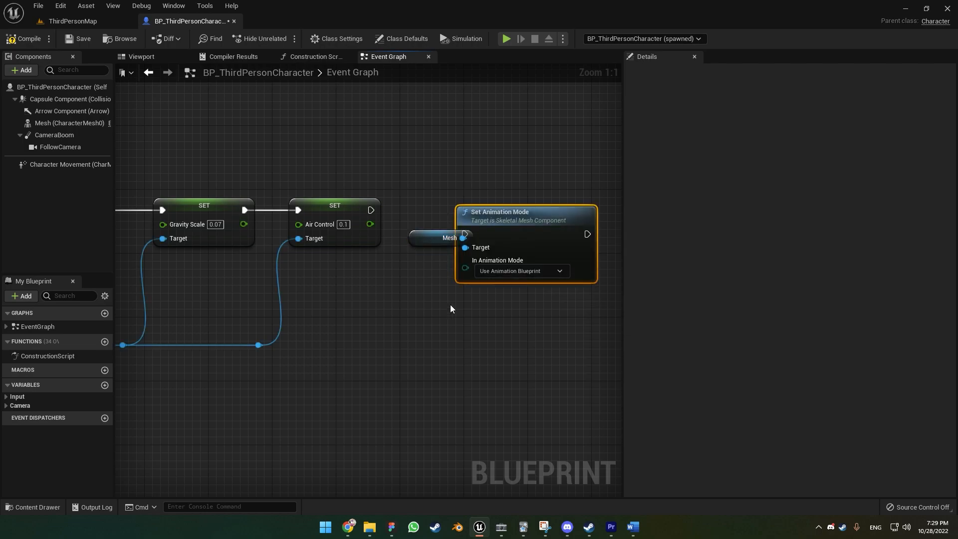
Execute Set Animation Mode after Set Air Control, line it up with the Set nodes and place the Mesh reference beneath it
{"action": "left_click_drag", "start_coordinate": [499, 219], "coordinate": [456, 160]}
{"action": "left_click_drag", "start_coordinate": [428, 241], "coordinate": [495, 225]}
{"action": "left_click_drag", "start_coordinate": [492, 240], "coordinate": [505, 142]}
{"action": "left_click_drag", "start_coordinate": [501, 135], "coordinate": [485, 208]}
Collapse the Released velocity, gravity scale, air control, Mesh and Set Animation Mode nodes into a graph named Stop and place it below Spawn / Attach
{"action": "scroll", "coordinate": [462, 259], "scroll_direction": "down", "scroll_amount": 2}
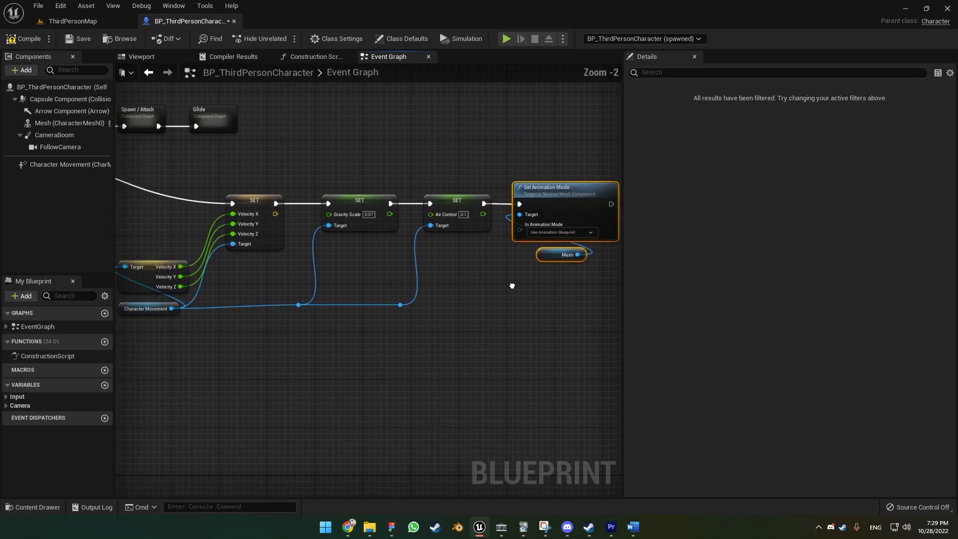
{"action": "scroll", "coordinate": [442, 256], "scroll_direction": "down", "scroll_amount": 2}
{"action": "left_click_drag", "start_coordinate": [282, 333], "coordinate": [563, 212]}
{"action": "right_click", "coordinate": [562, 212]}
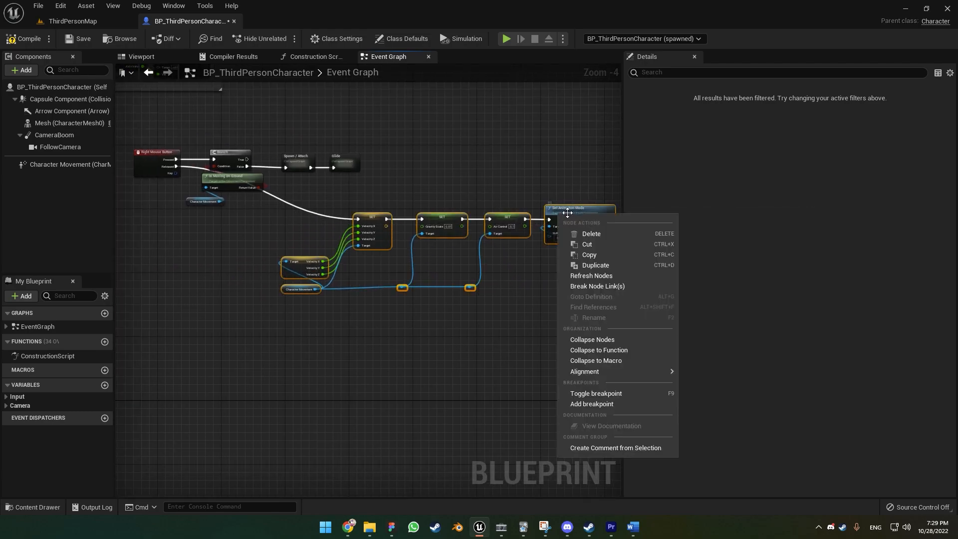
{"action": "left_click", "coordinate": [601, 339]}
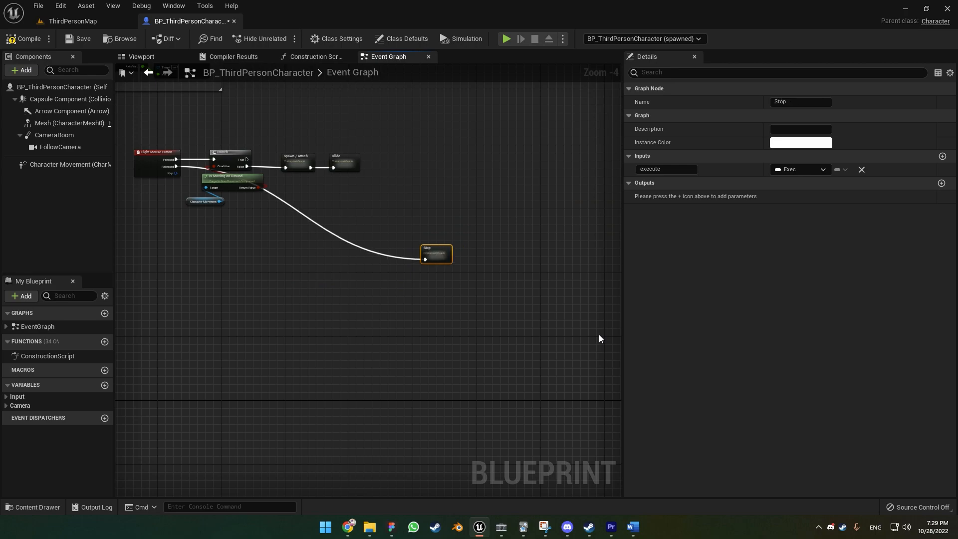
{"action": "scroll", "coordinate": [582, 257], "scroll_direction": "up", "scroll_amount": 2}
{"action": "right_click_drag", "start_coordinate": [323, 182], "coordinate": [397, 230]}
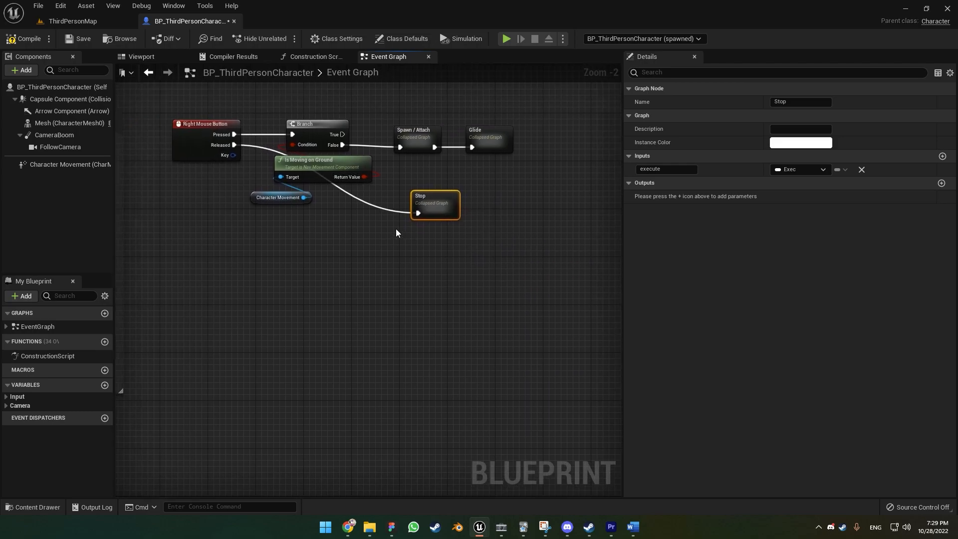
Play-test a jump, opening and releasing the umbrella in mid-air, and end the preview
{"action": "left_click", "coordinate": [505, 39]}
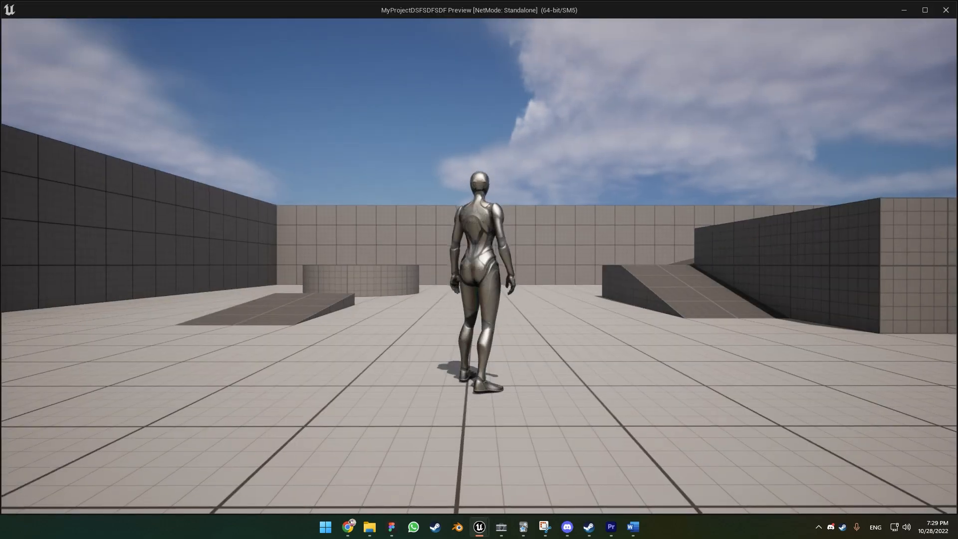
{"action": "key", "text": "space"}
{"action": "right_click", "coordinate": [479, 269]}
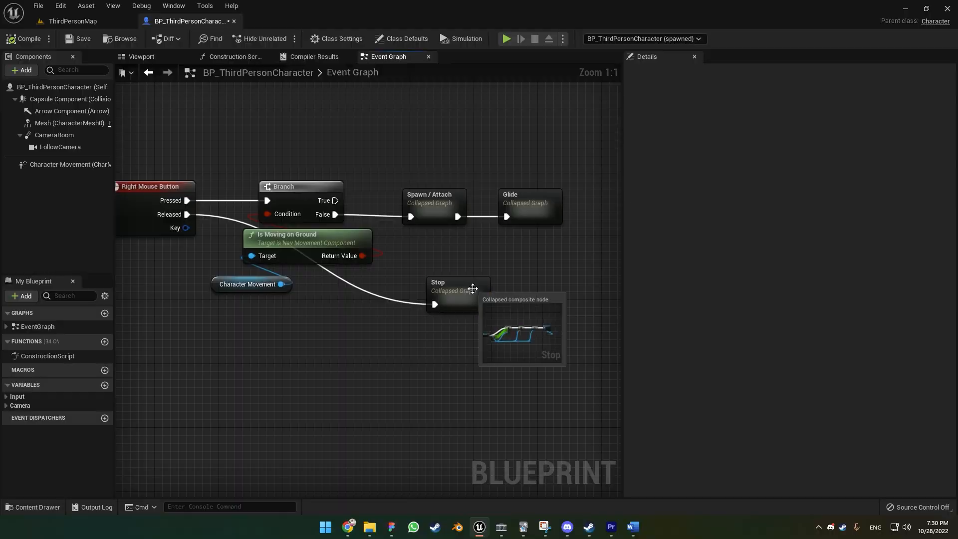
Open the Stop graph and set Gravity Scale to 2.5
{"action": "double_click", "coordinate": [449, 295]}
{"action": "scroll", "coordinate": [357, 266], "scroll_direction": "up", "scroll_amount": 5}
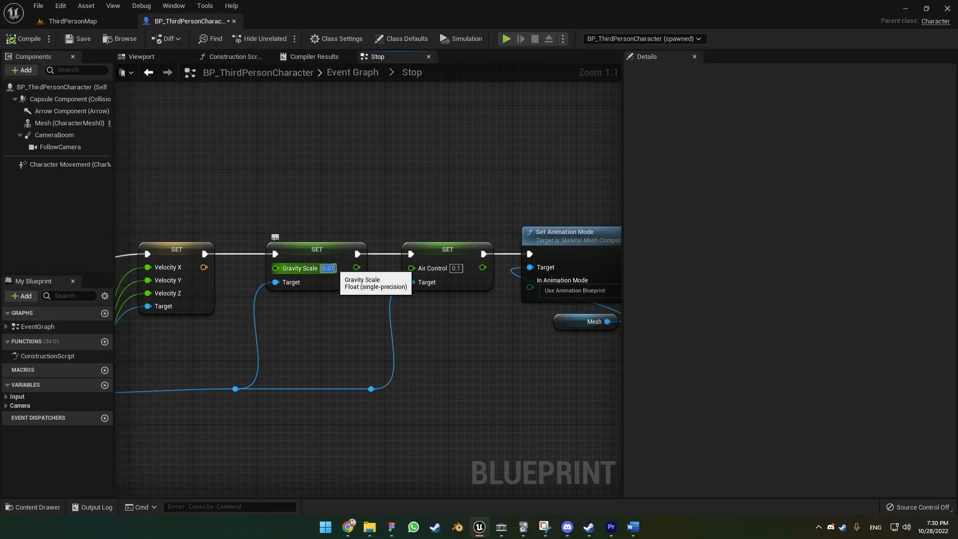
{"action": "type", "text": "2"}
{"action": "key", "text": "Return"}
{"action": "type", "text": ".5"}
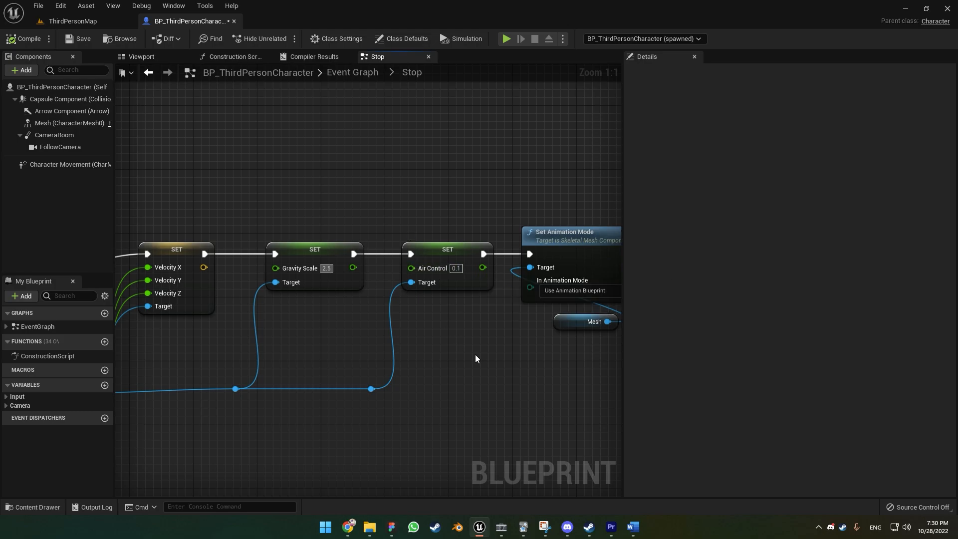
Play-test repeated jumps around the level, opening the umbrella in mid-air to check the glide and the fall after release
{"action": "right_click_drag", "start_coordinate": [476, 358], "coordinate": [424, 343]}
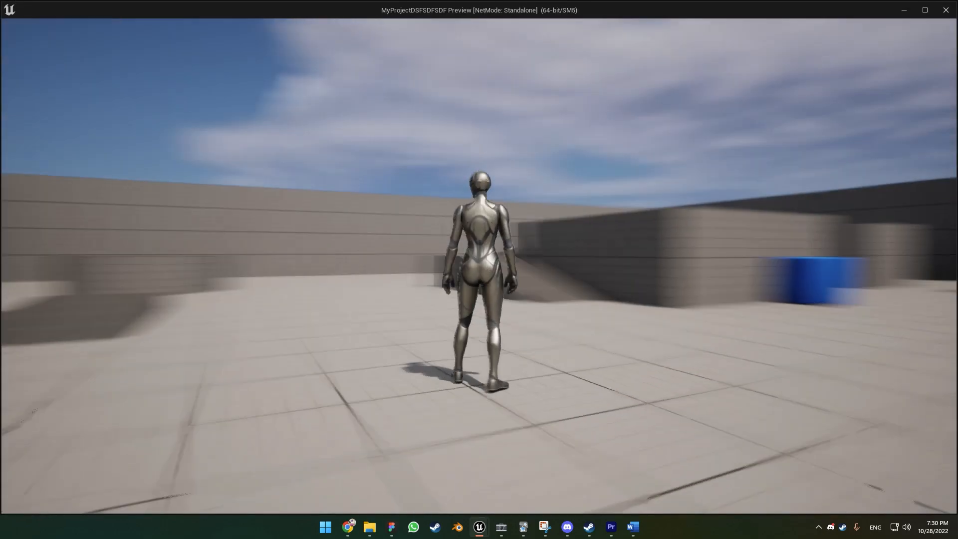
{"action": "key", "text": "space"}
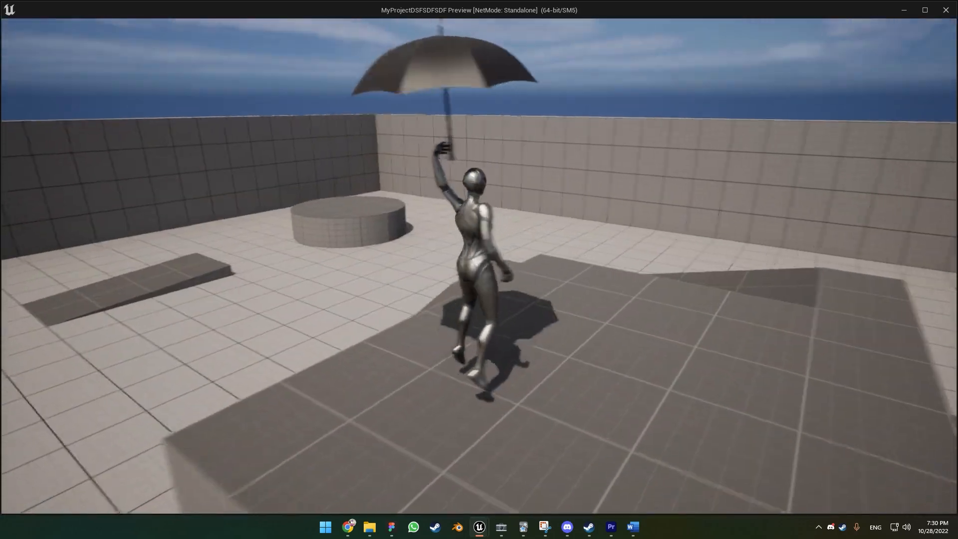
{"action": "key", "text": "space"}
{"action": "key", "text": "space"}
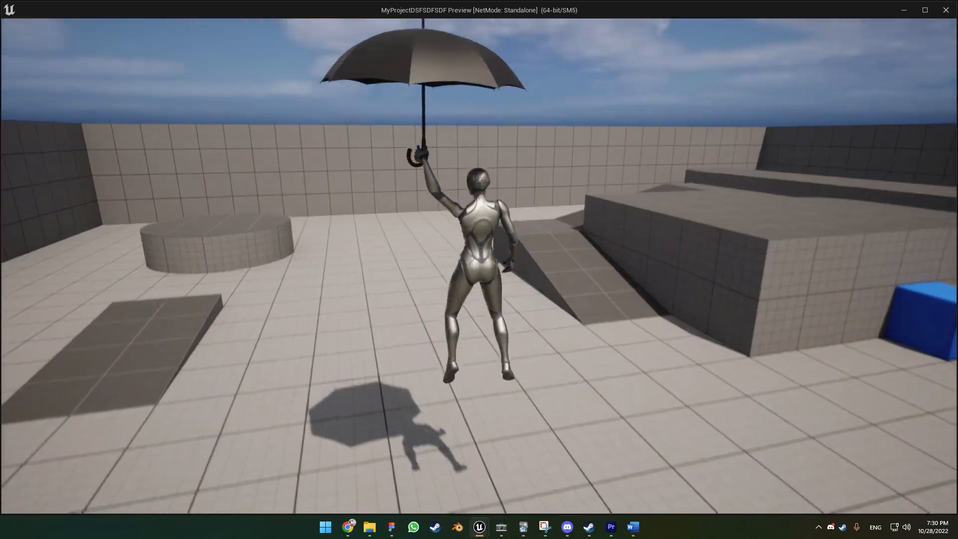
{"action": "key", "text": "space"}
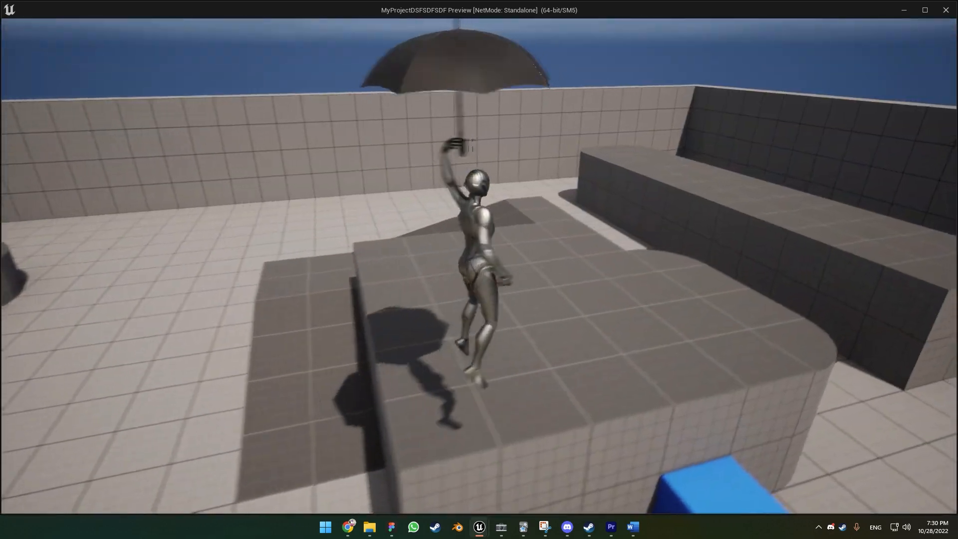
{"action": "key", "text": "space"}
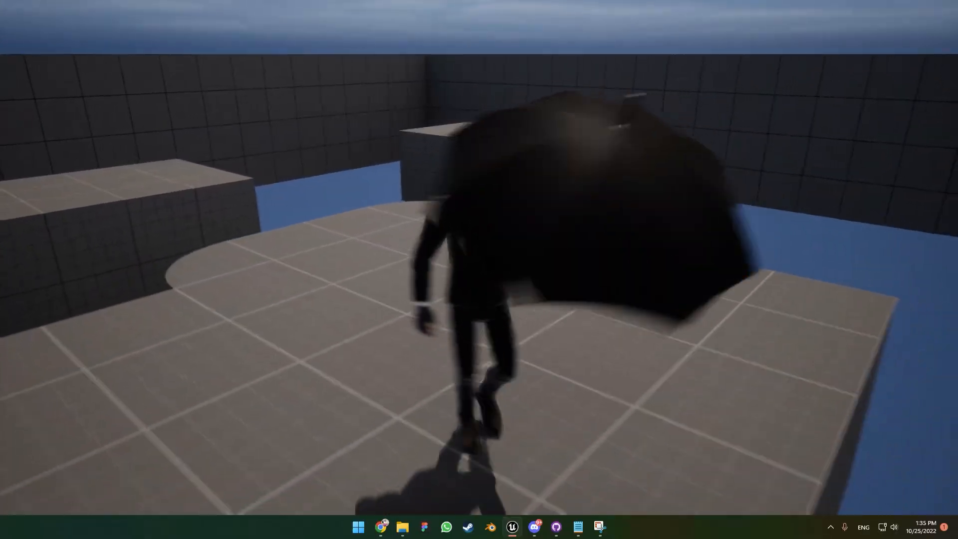
{"action": "key", "text": "d"}
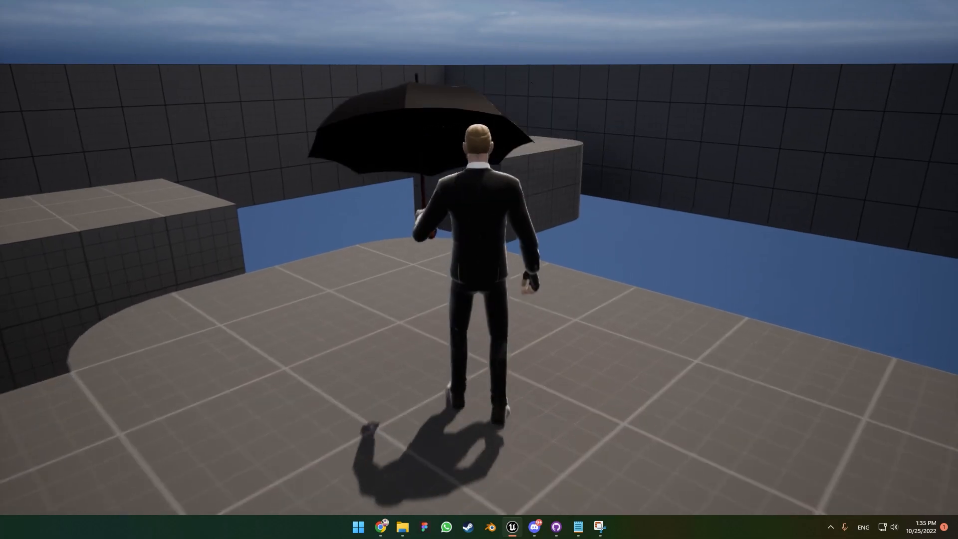
{"action": "key", "text": "w"}
{"action": "key", "text": "a"}
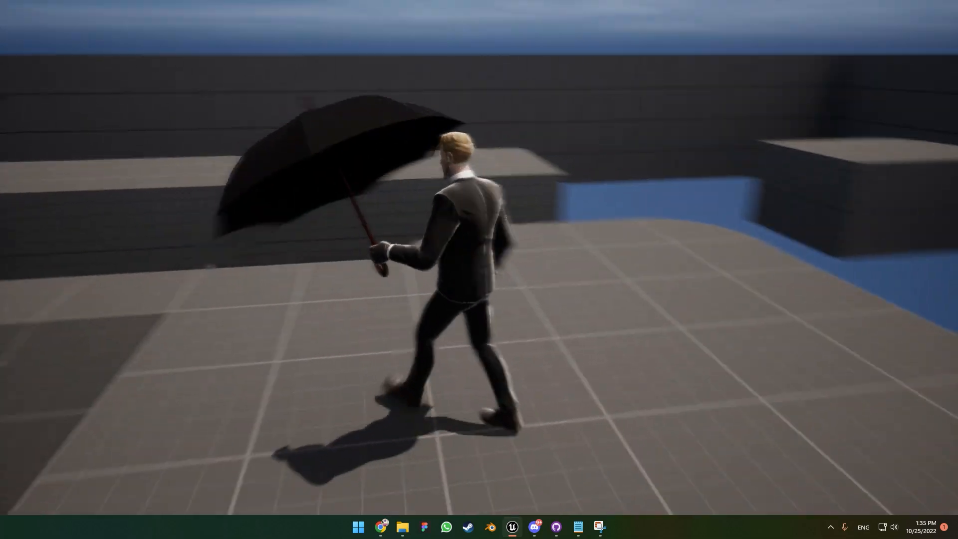
{"action": "key", "text": "d"}
{"action": "key", "text": "w"}
{"action": "key", "text": "space"}
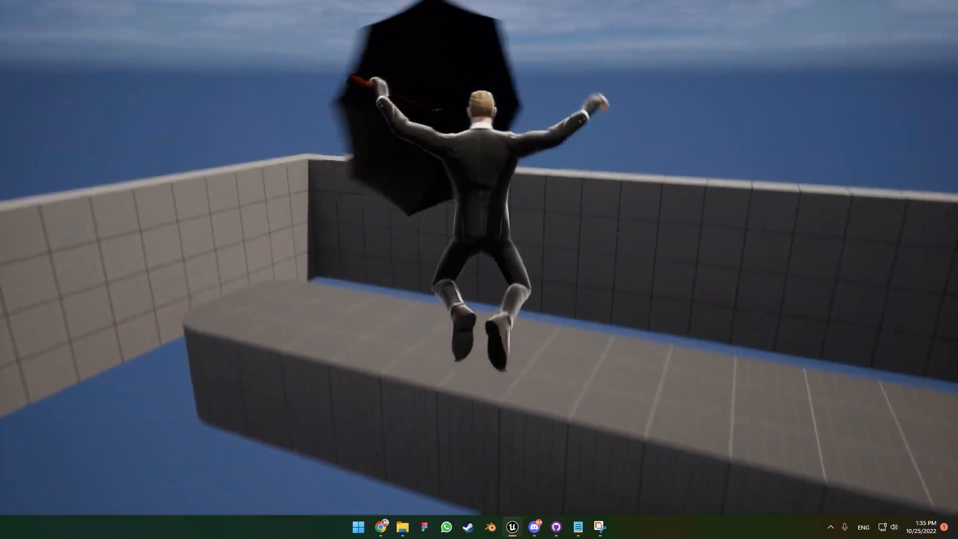
{"action": "key", "text": "w"}
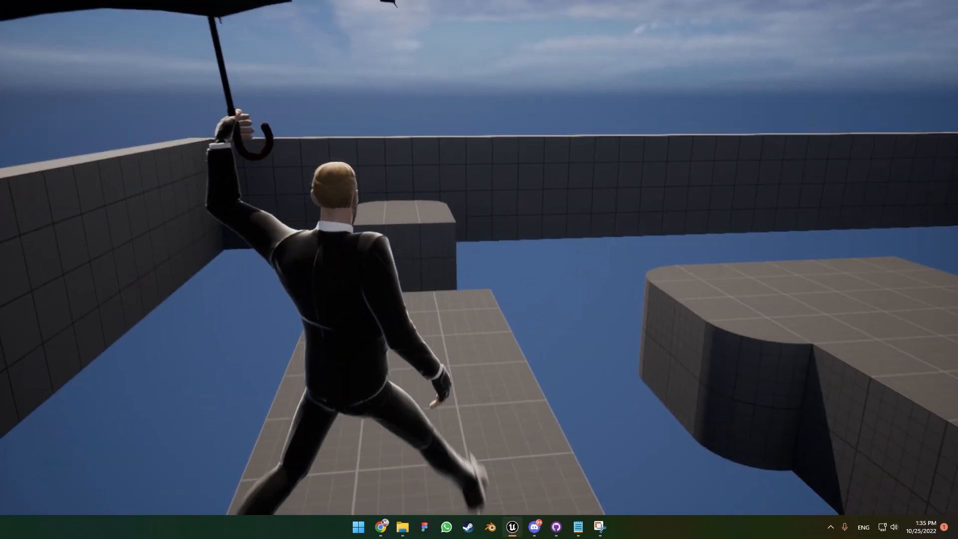
{"action": "key", "text": "a"}
{"action": "key", "text": "space"}
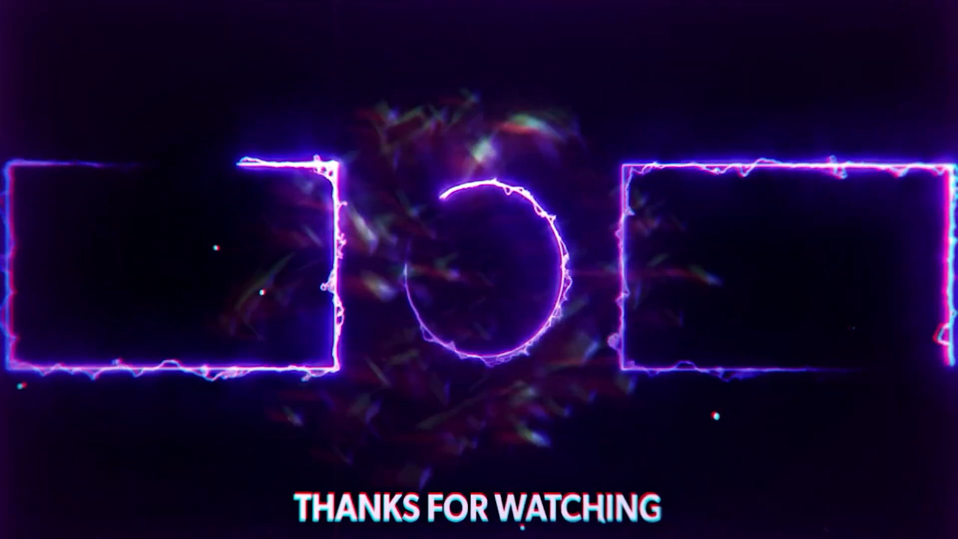